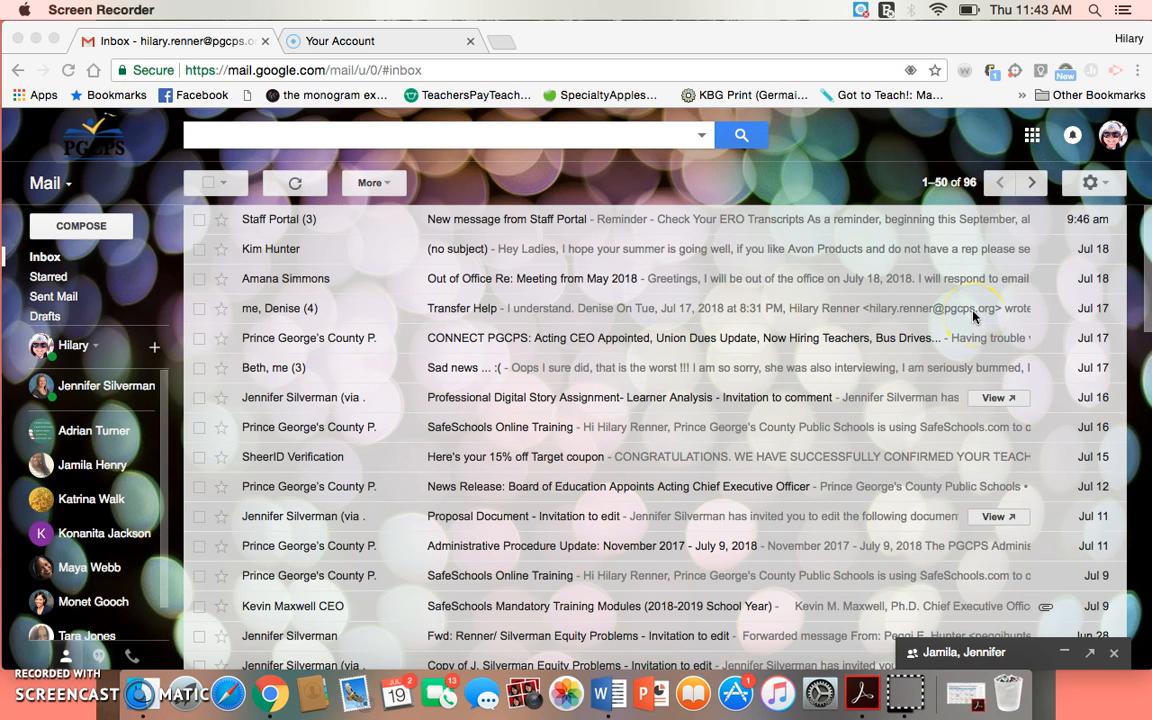
Step: Open Google Sites from the Google apps list
click(1032, 134)
click(1032, 136)
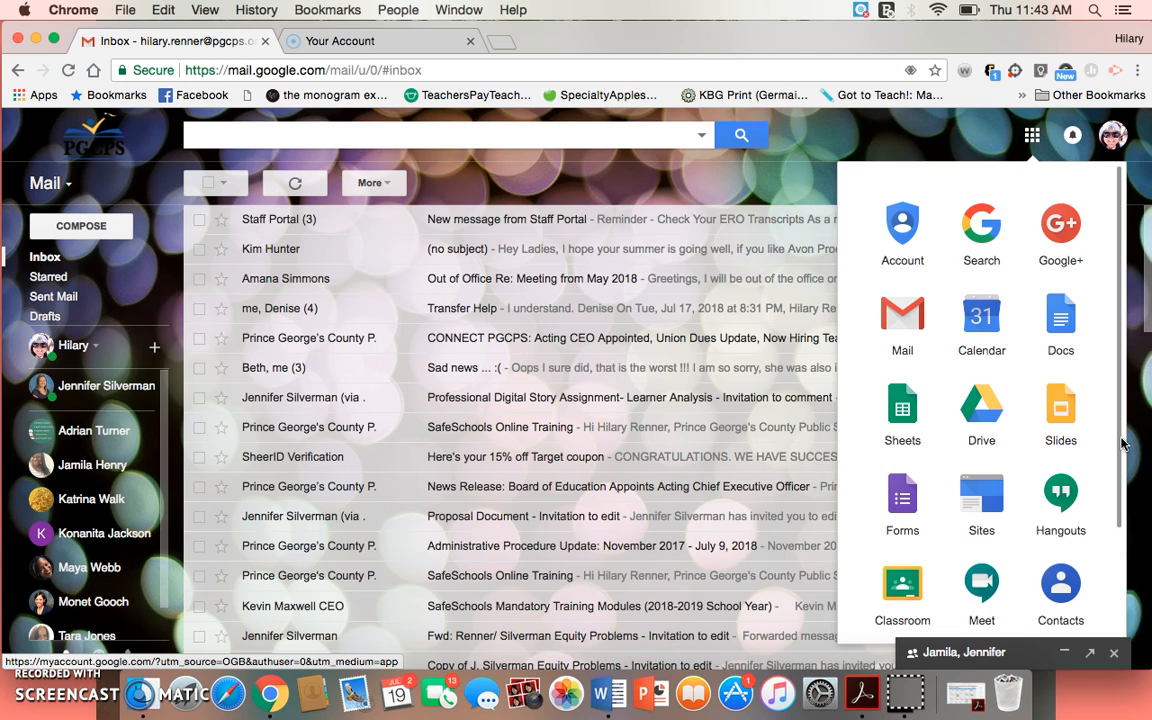
drag(1122, 443, 1111, 578)
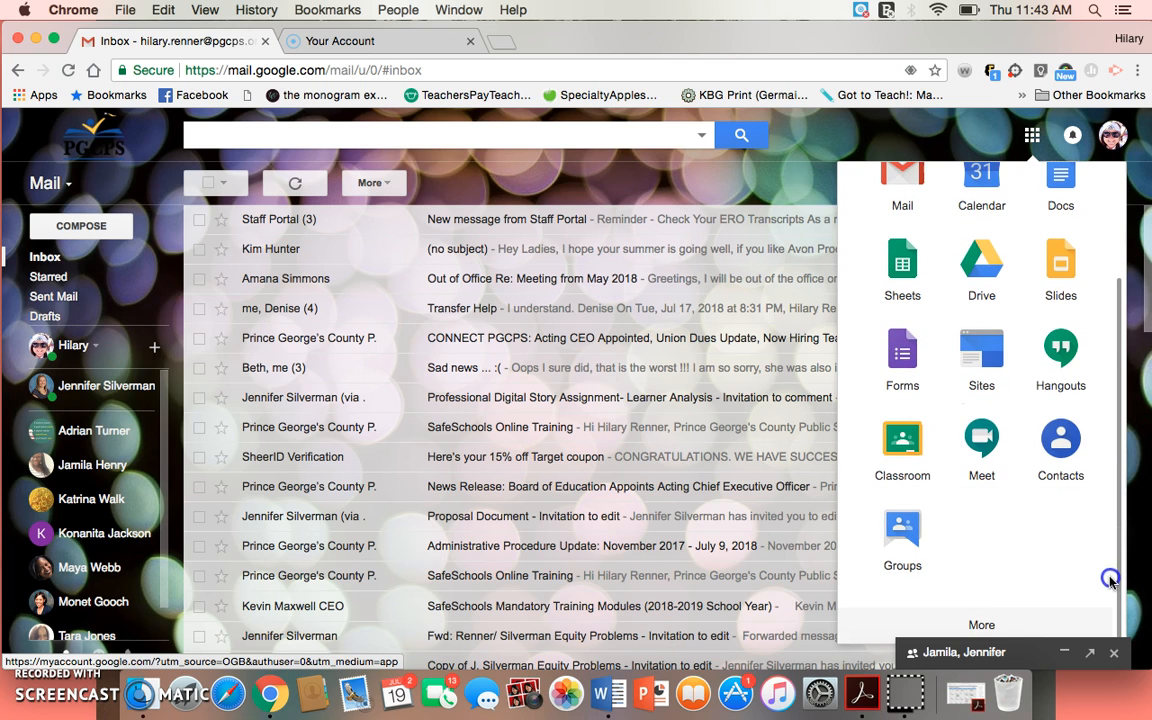
click(970, 620)
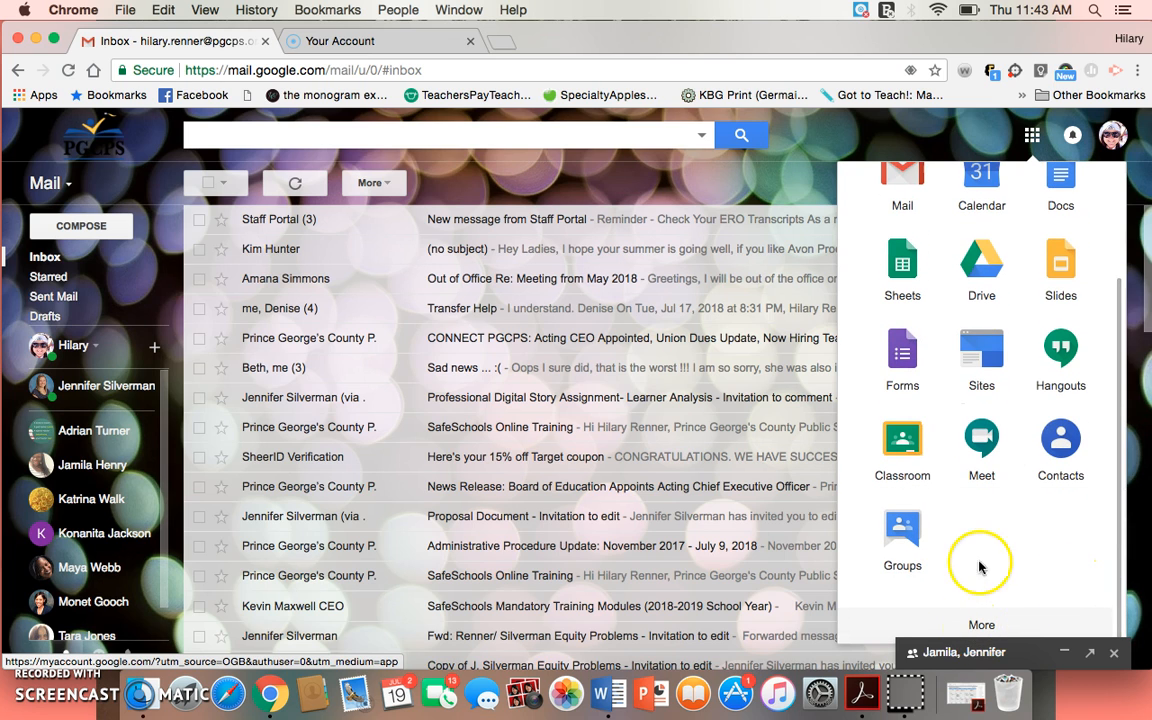
click(980, 362)
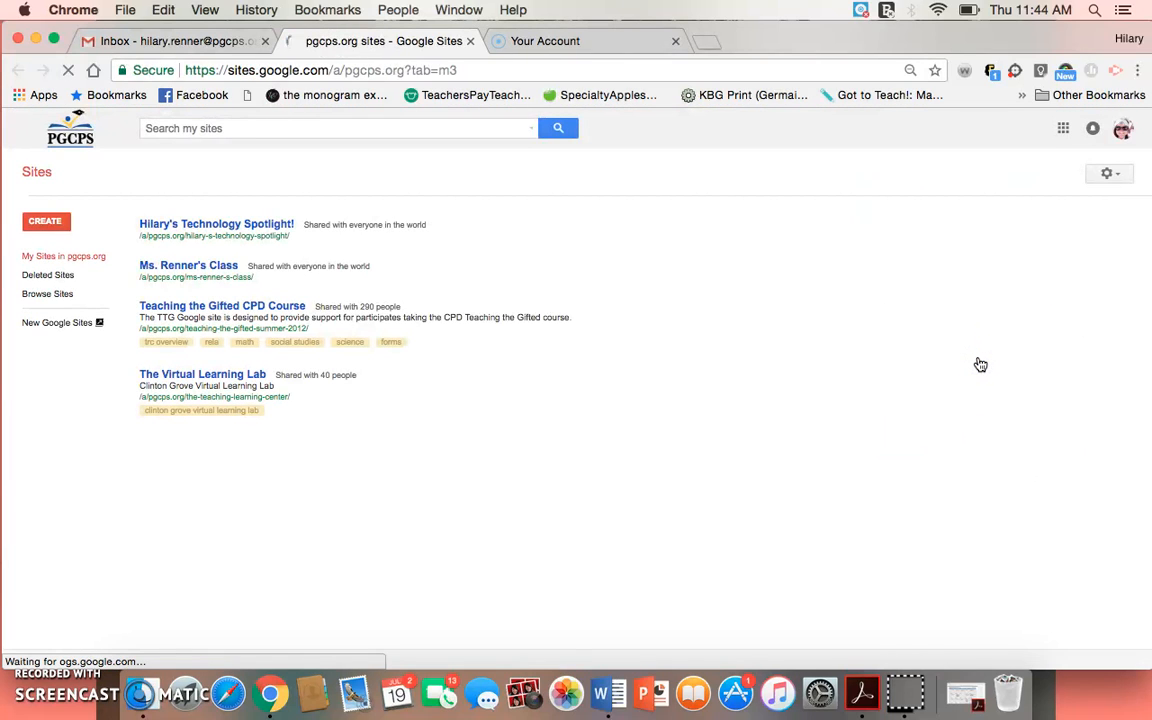
Step: Switch from classic Sites to the new Google Sites and create a blank new site
click(45, 222)
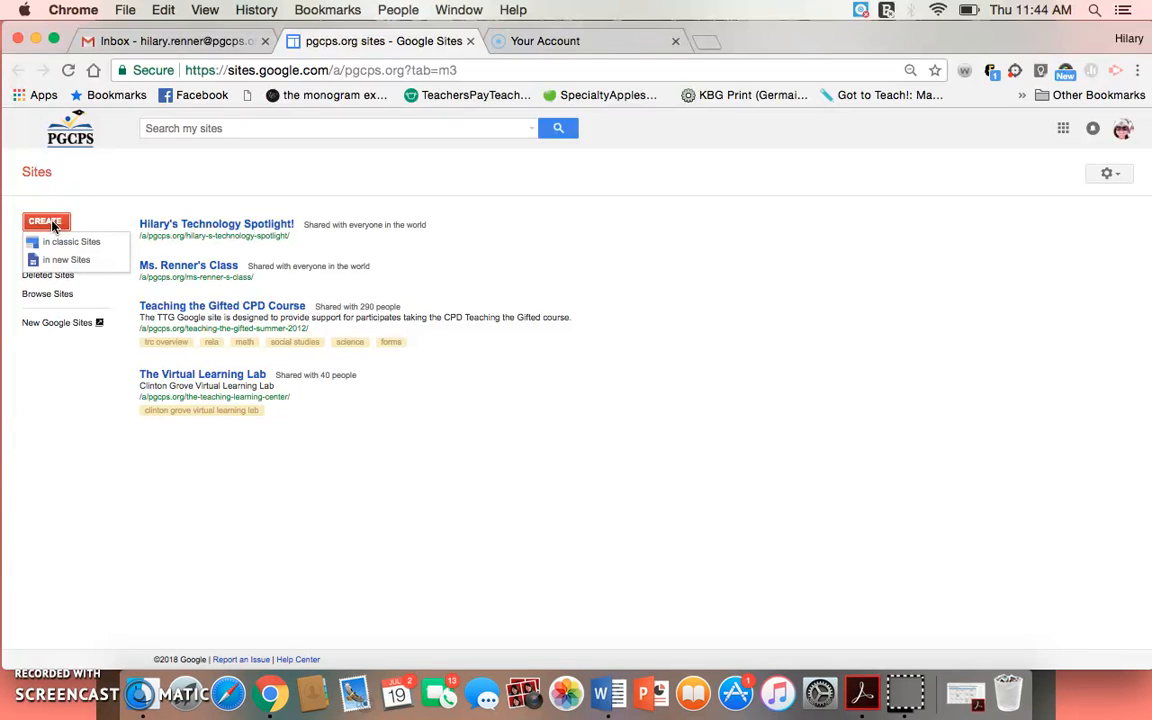
click(72, 195)
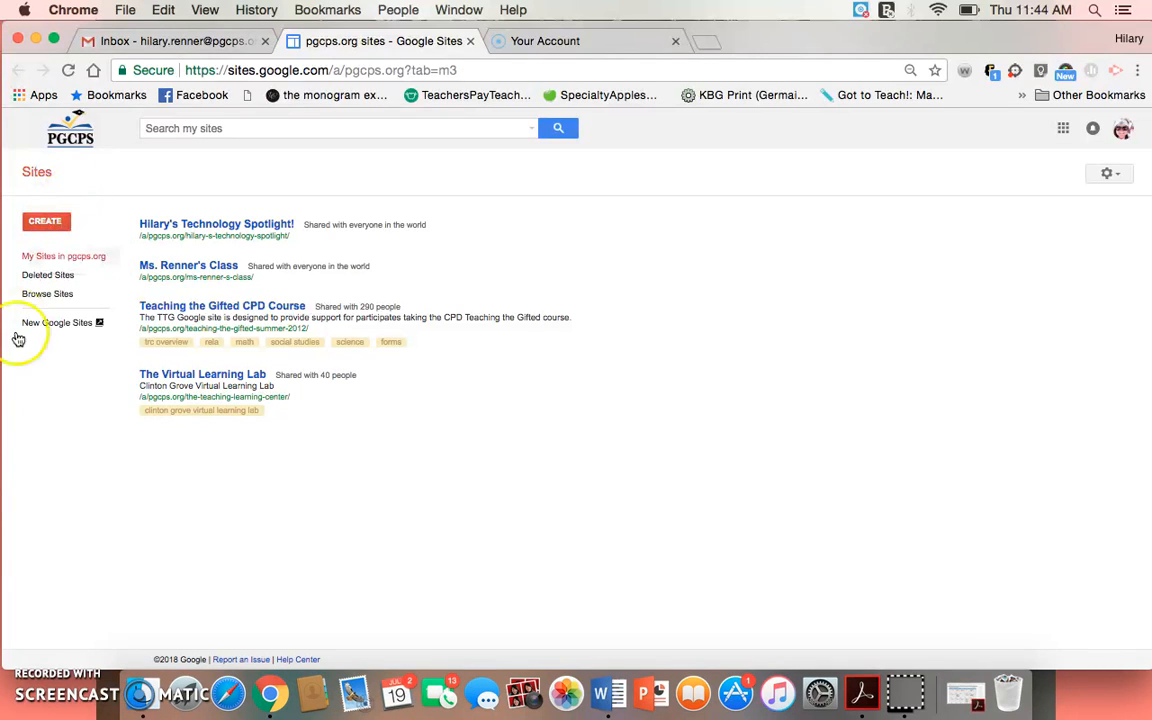
click(48, 325)
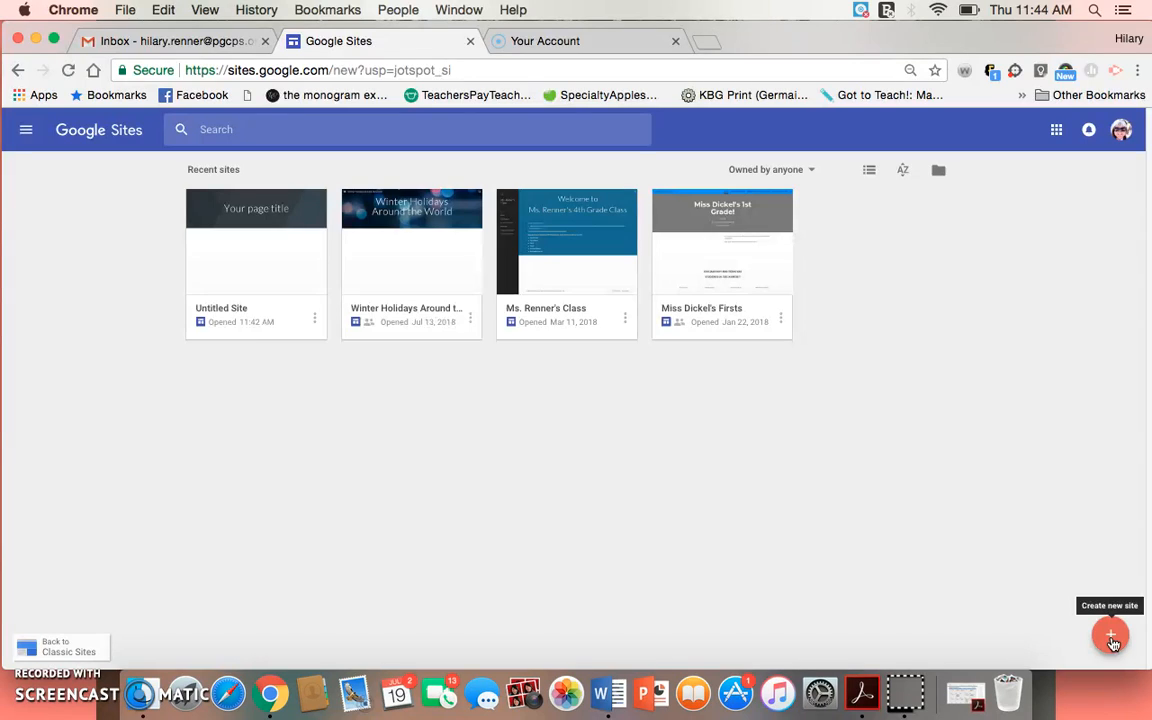
click(1110, 636)
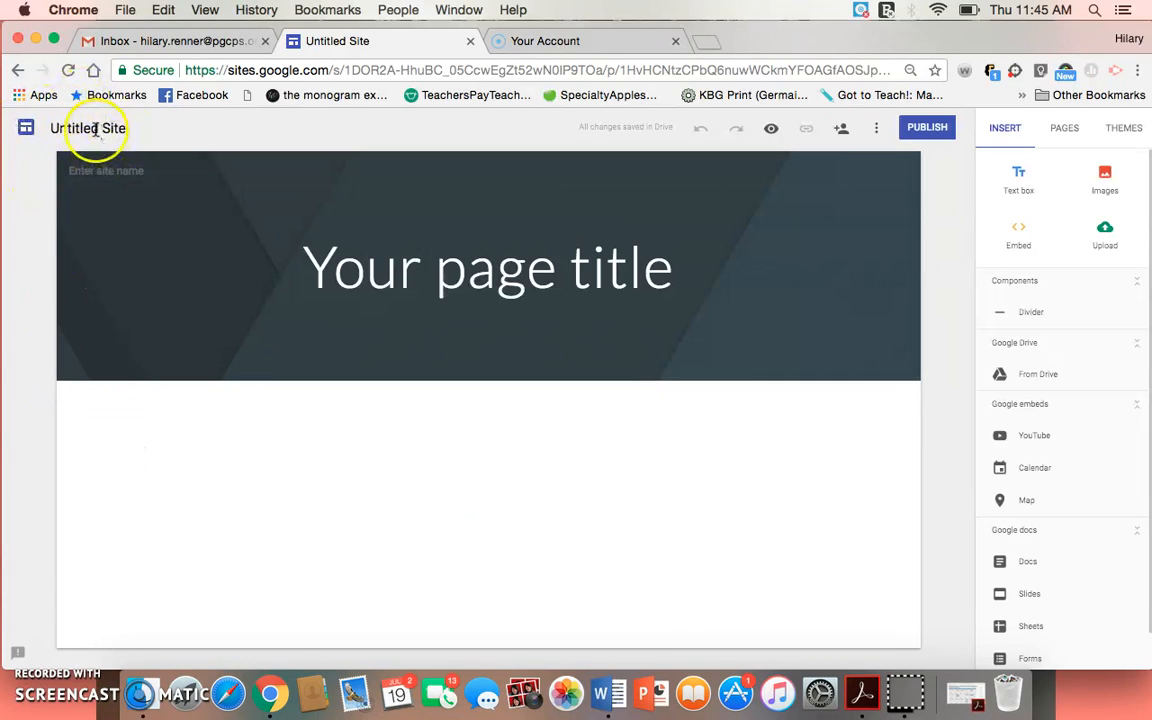
Step: Rename the untitled site as "Sample Site"
click(145, 127)
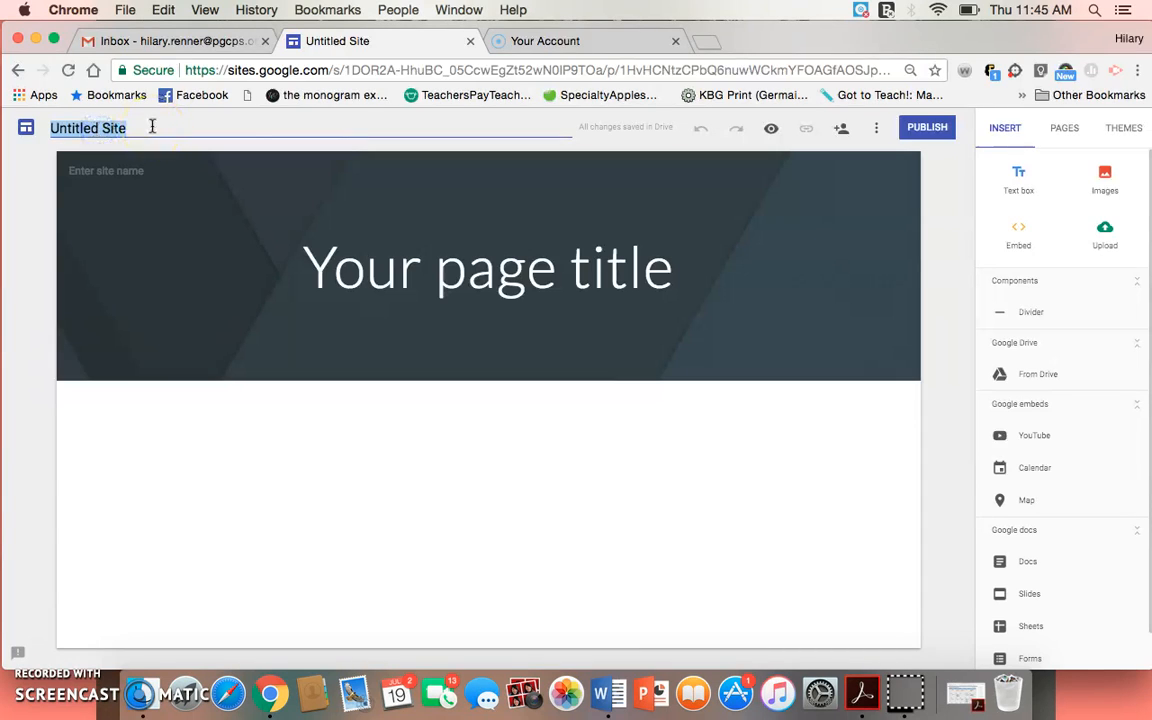
text(Sam)
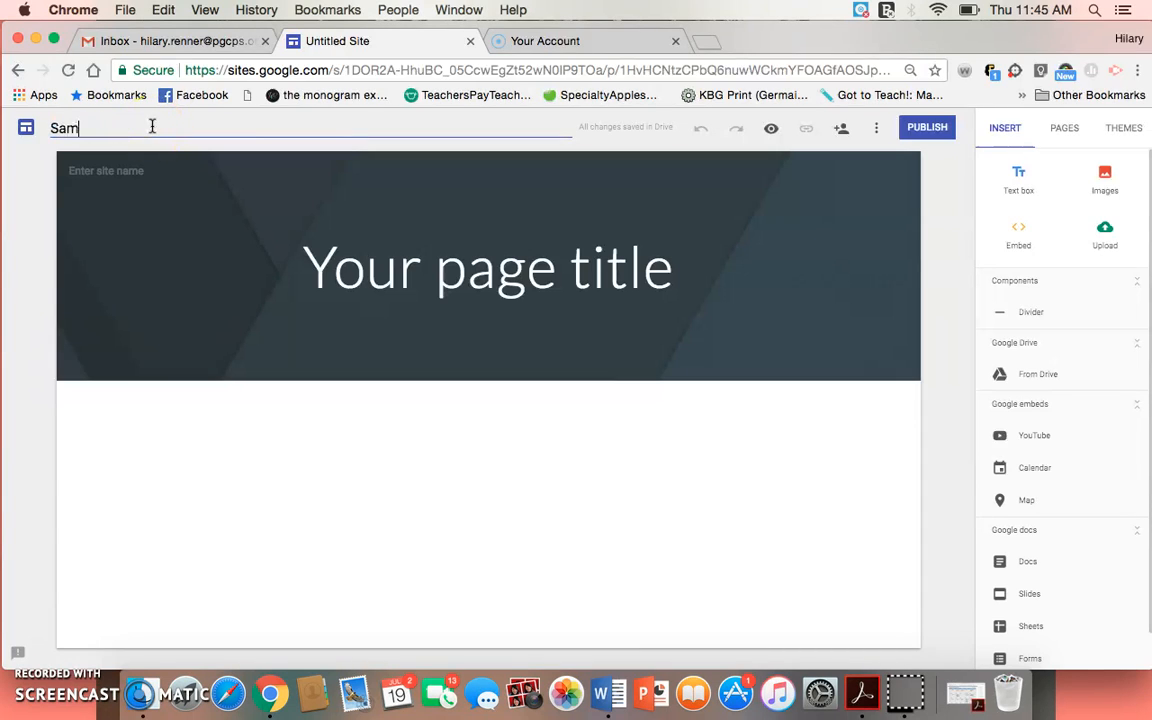
text(ple Site)
key(Return)
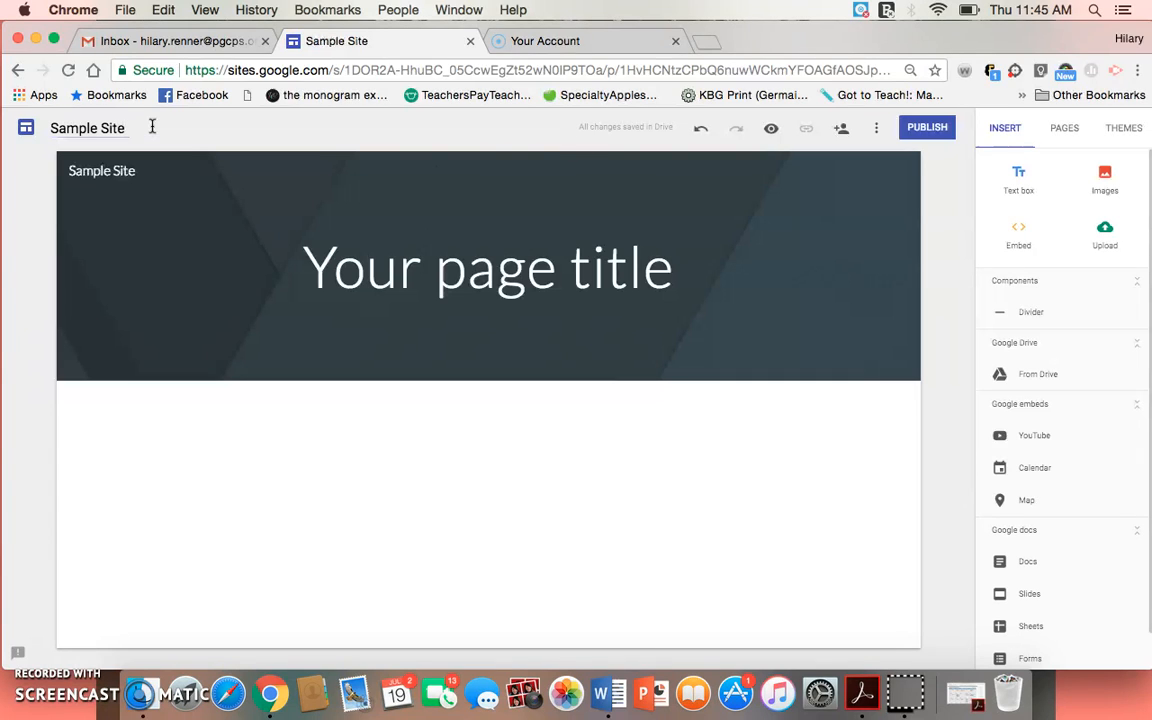
Step: Add the cartoon panda picture as the site logo, using a Google image search for "panda"
click(78, 171)
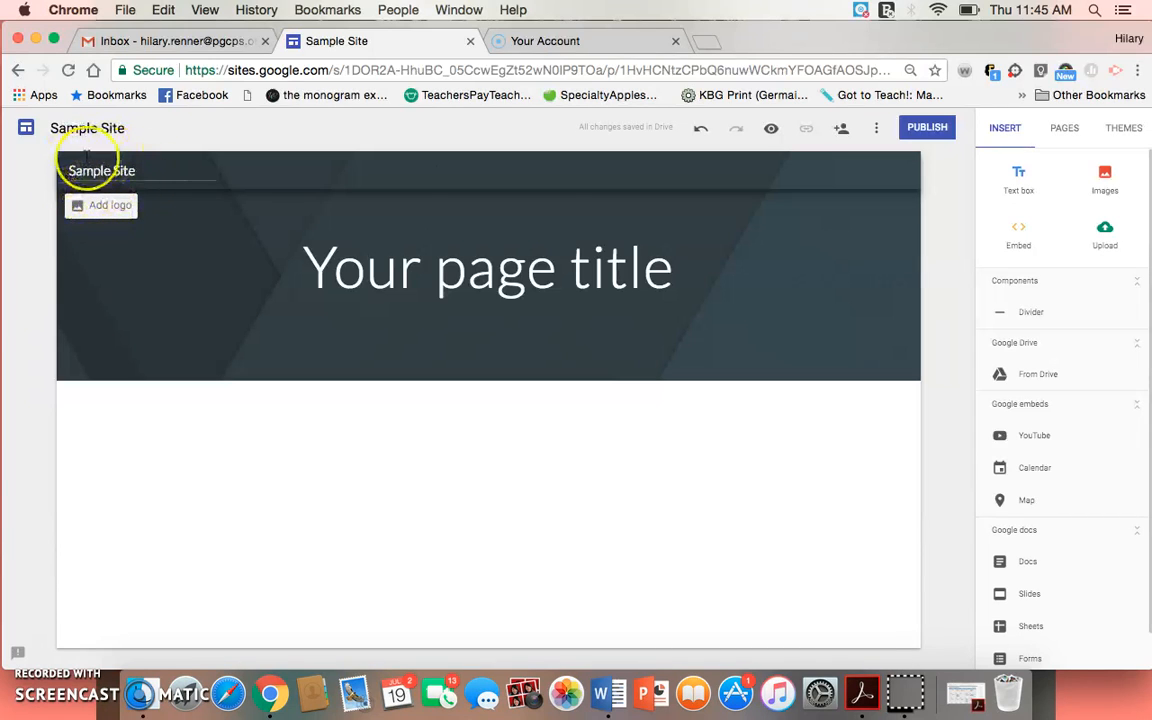
click(92, 213)
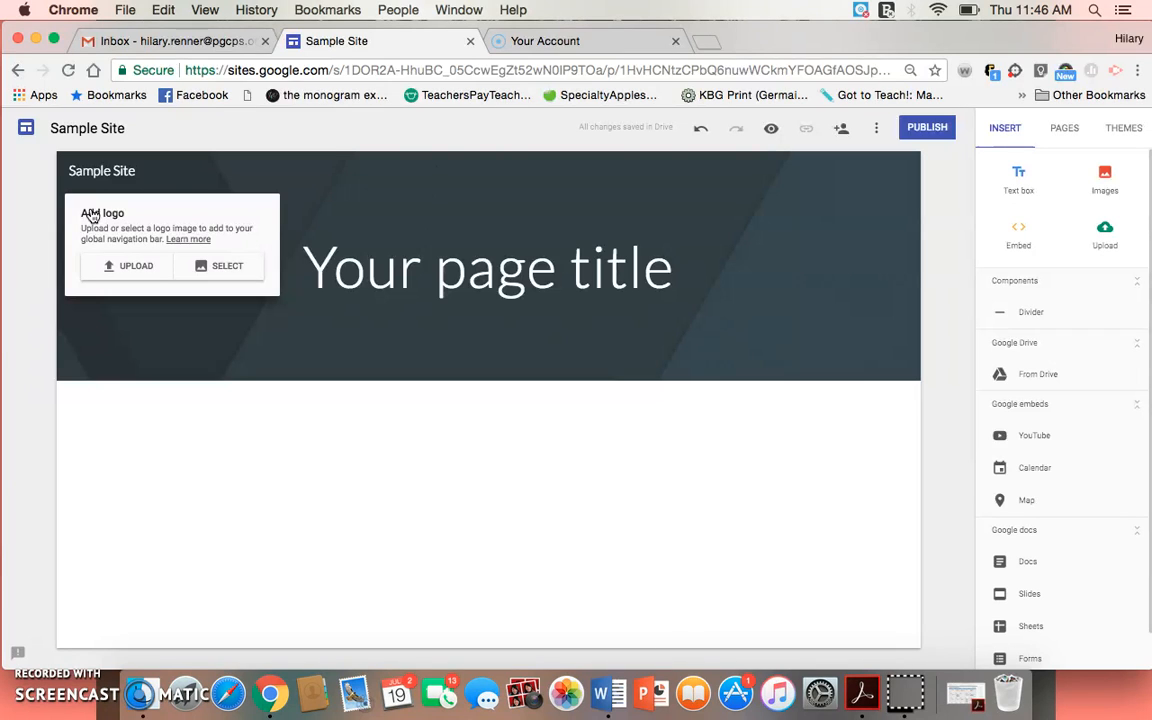
click(236, 268)
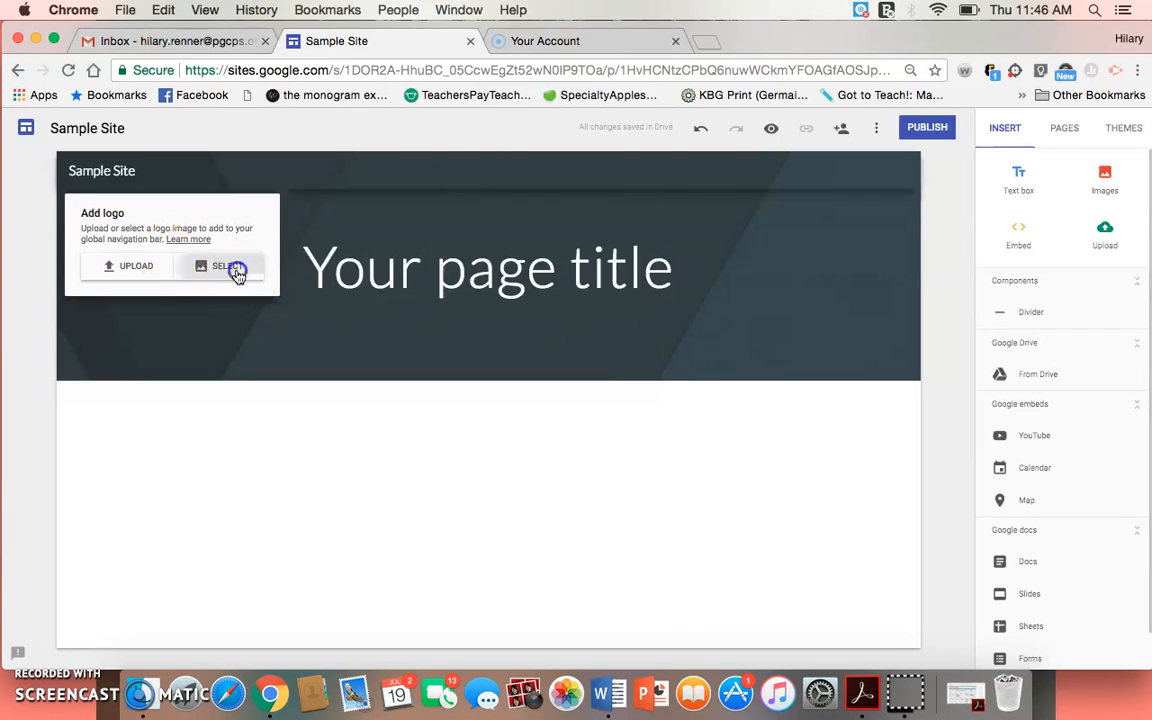
click(386, 258)
text(panda)
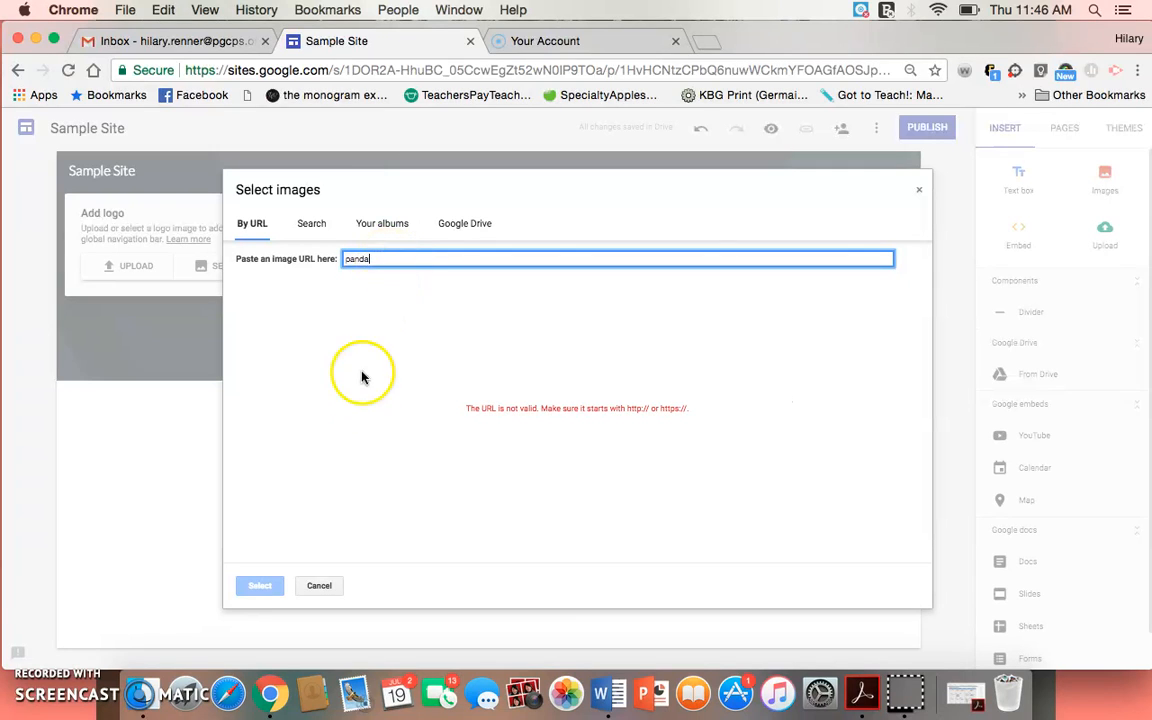
click(310, 227)
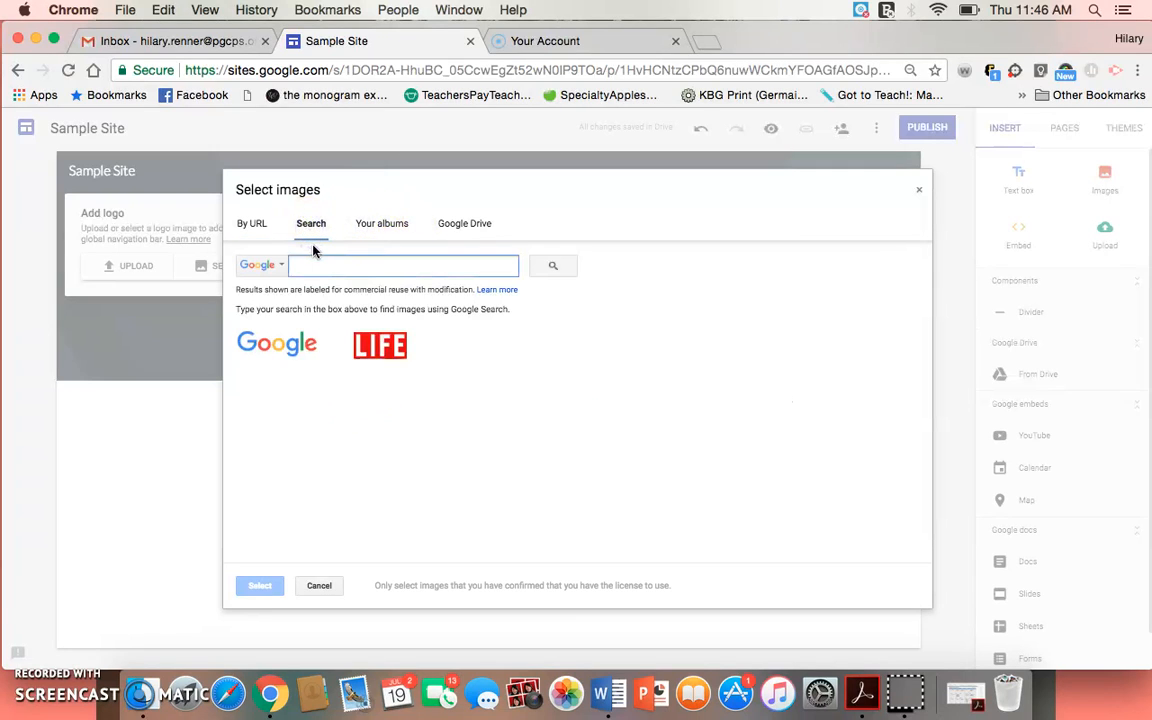
text(panda)
key(Return)
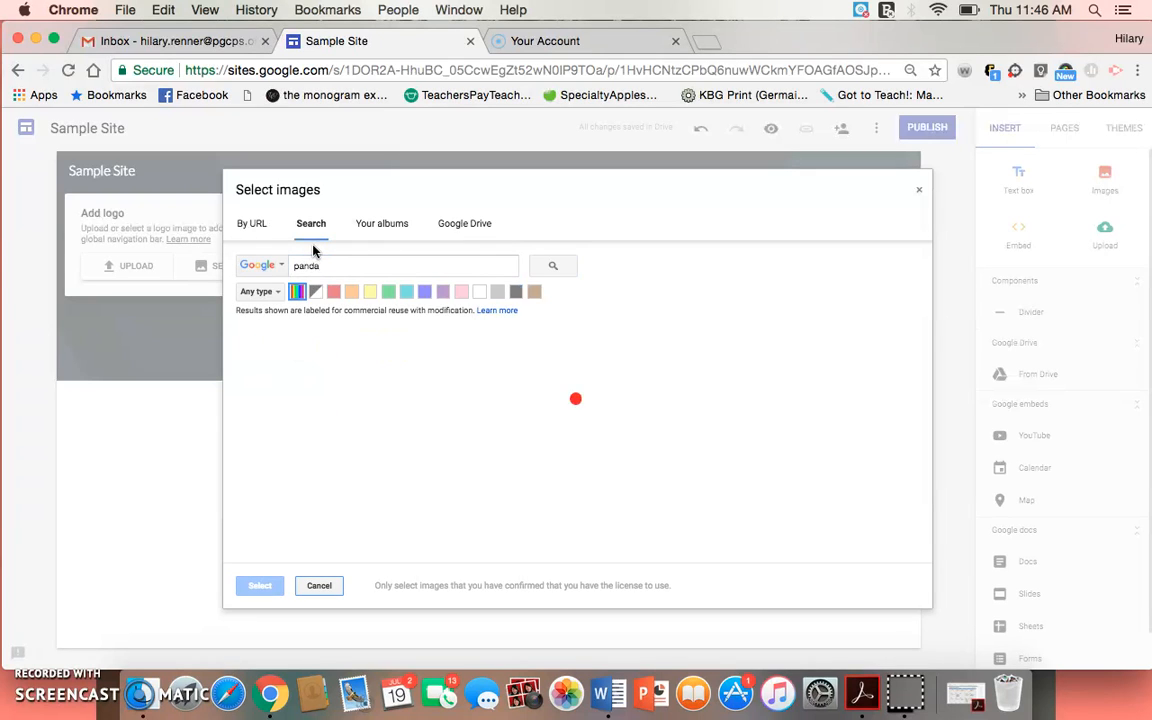
click(409, 381)
click(518, 388)
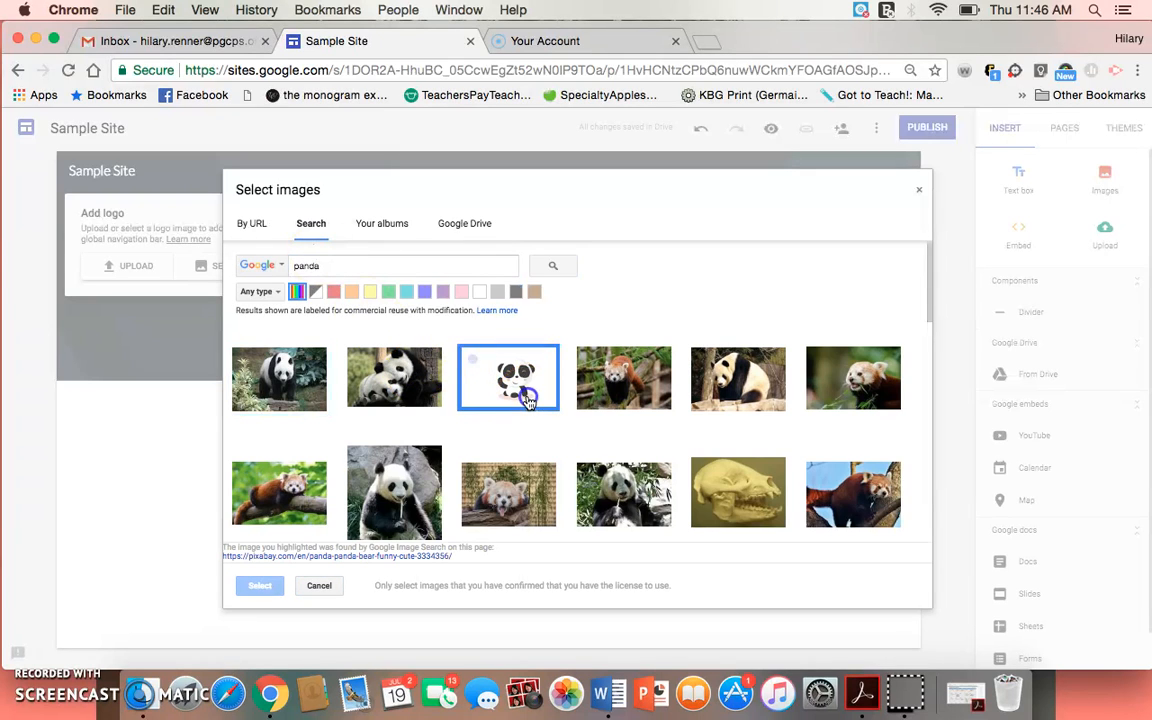
click(258, 586)
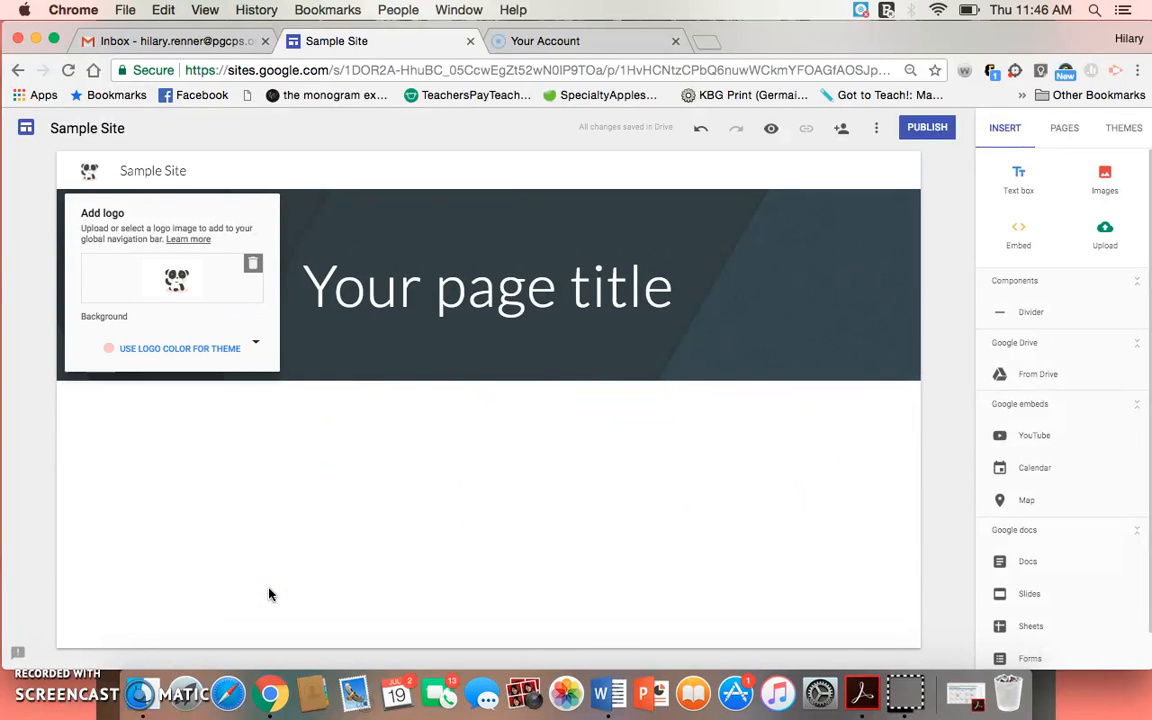
Step: Set the logo background to Transparent and close the logo settings
click(244, 334)
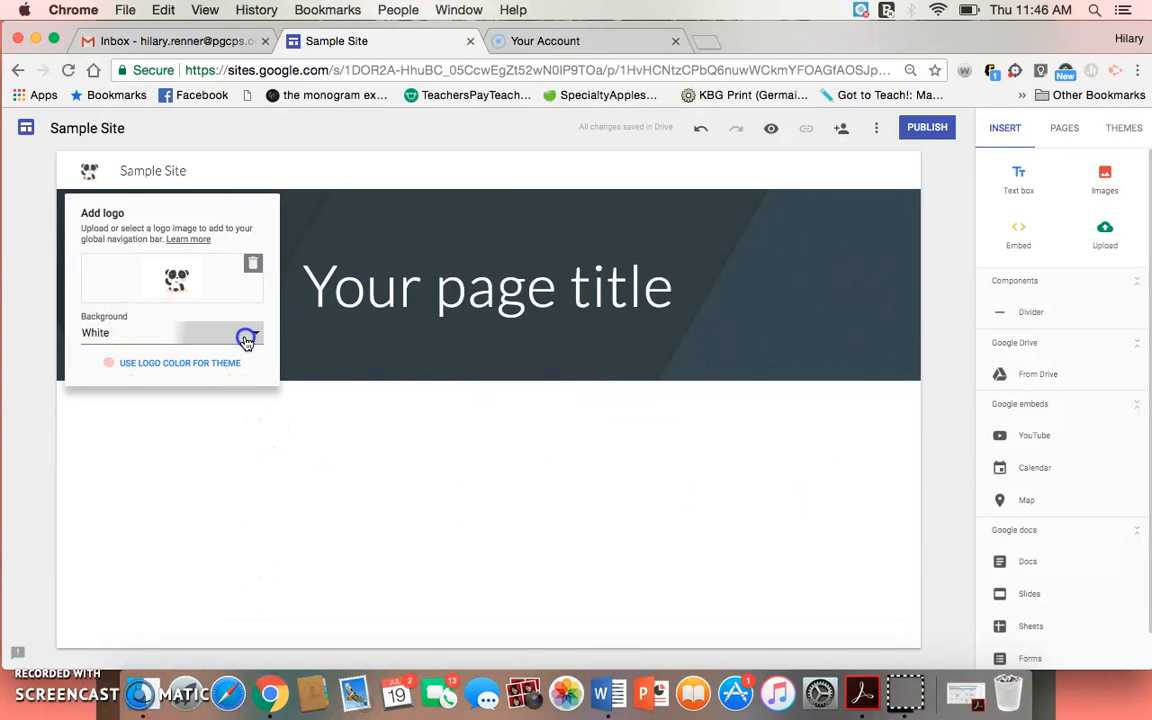
click(196, 316)
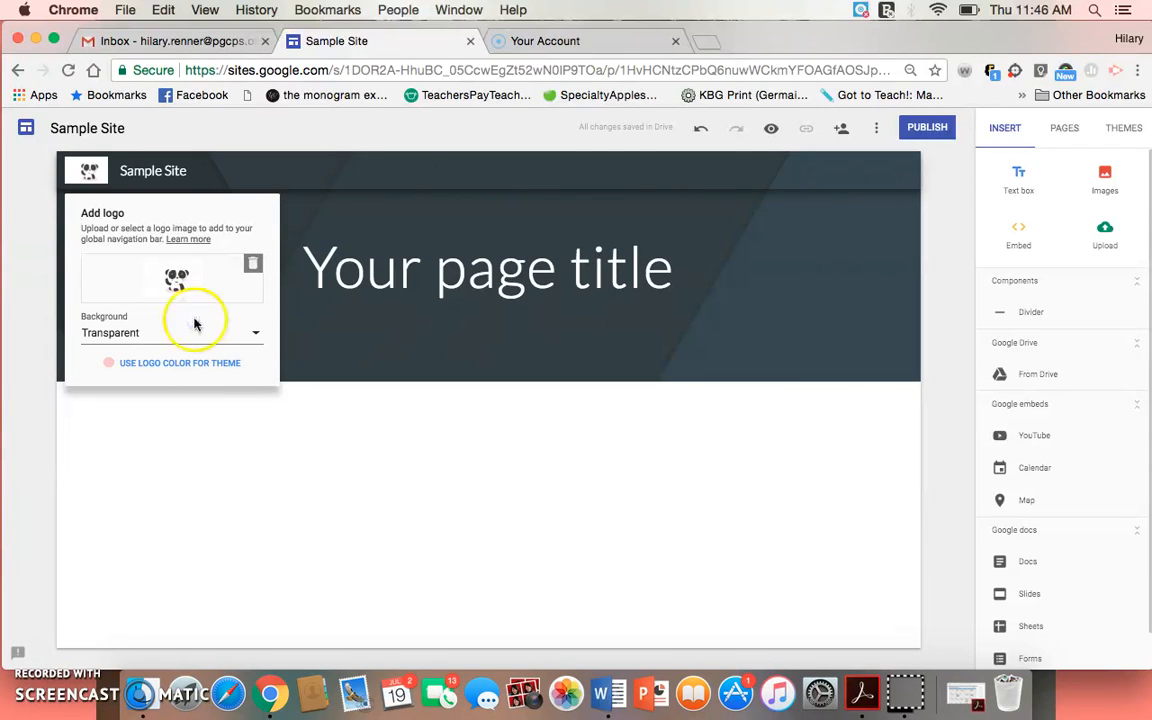
click(212, 419)
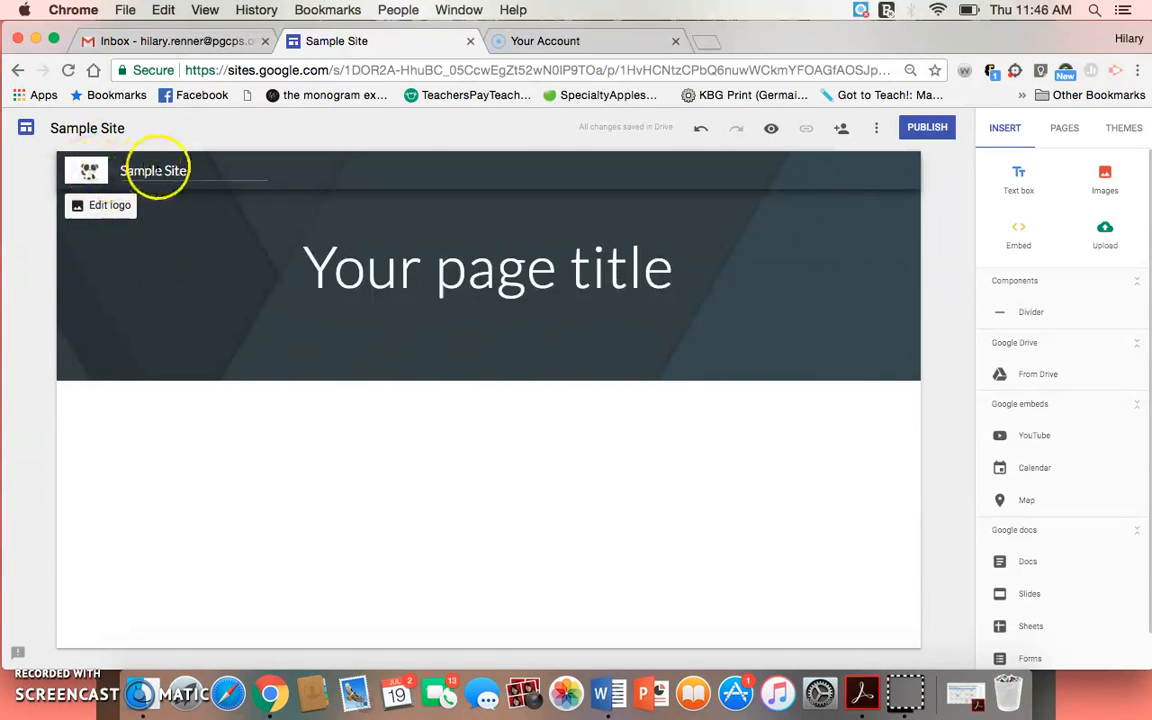
click(126, 267)
click(90, 170)
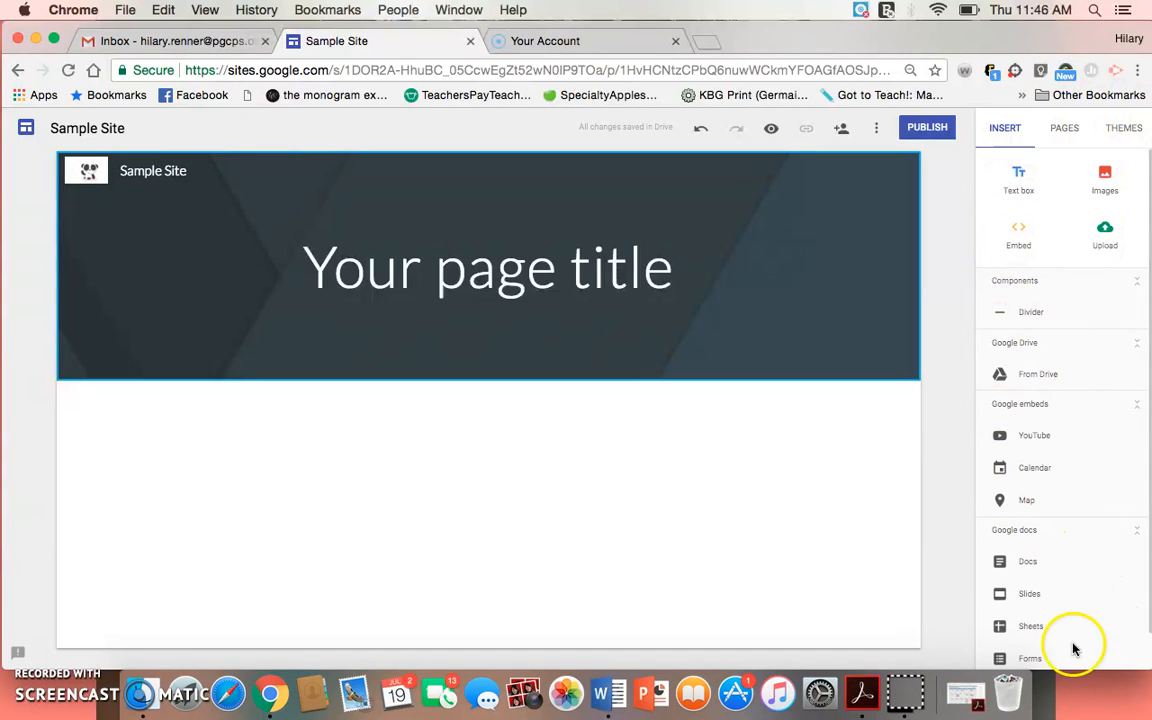
Step: Preview the pink color for the Simple theme and apply the teal color
click(1124, 127)
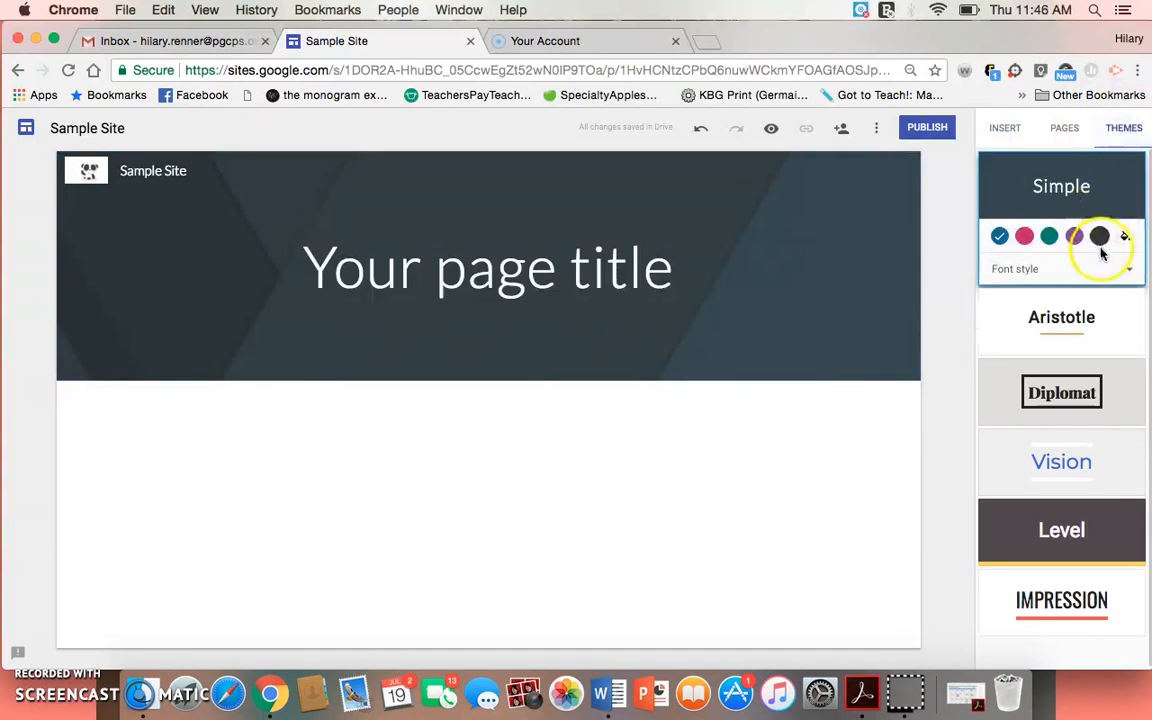
click(1024, 236)
click(1050, 237)
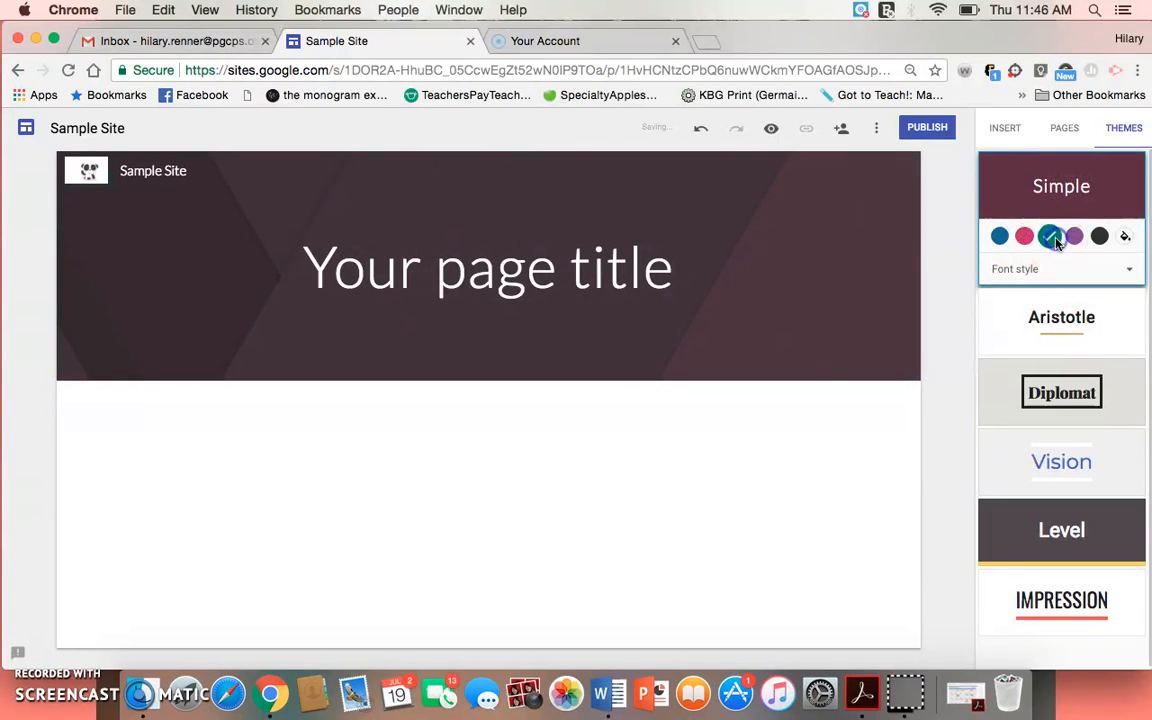
Step: Try the Aristotle, Diplomat, Vision, Level and Impression themes, including pink and green for Vision, and return to the Simple theme
click(1039, 329)
click(1039, 394)
click(1019, 476)
click(1025, 449)
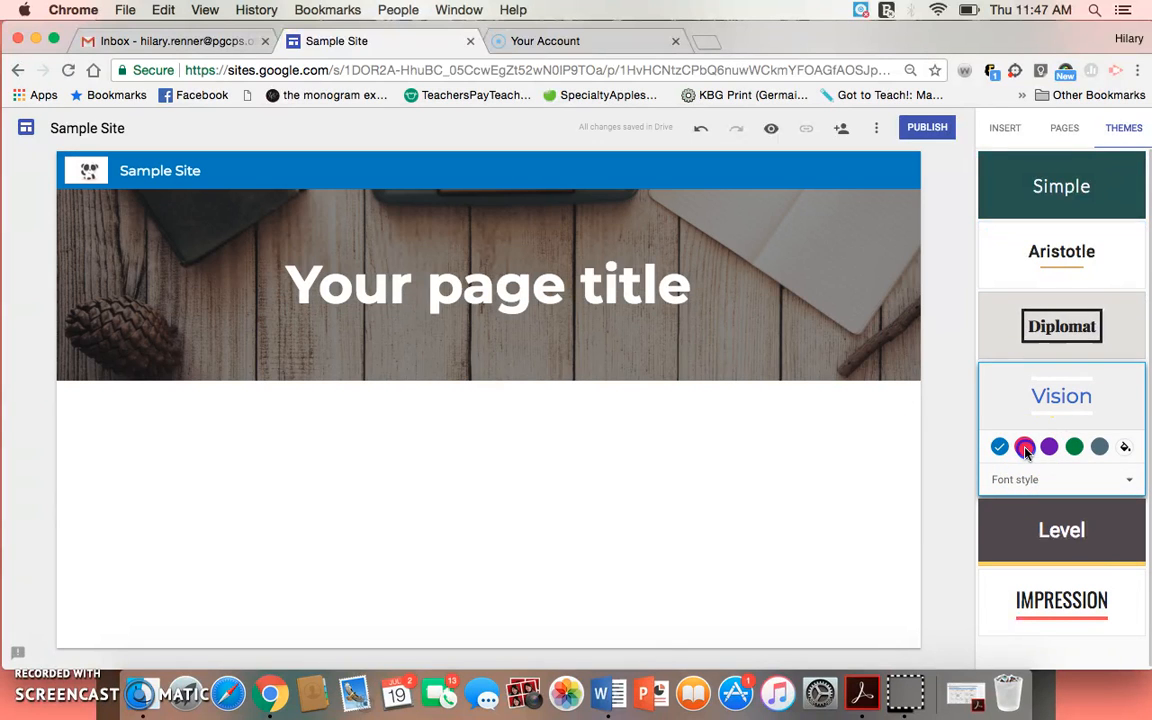
click(1074, 447)
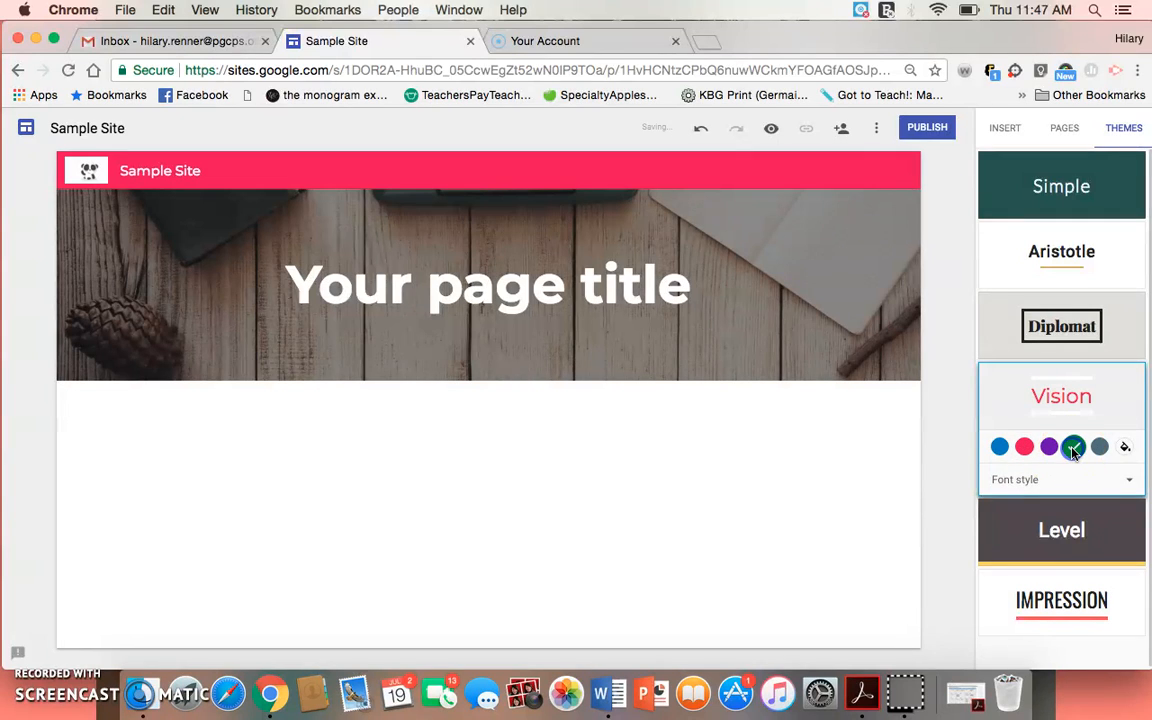
click(1062, 533)
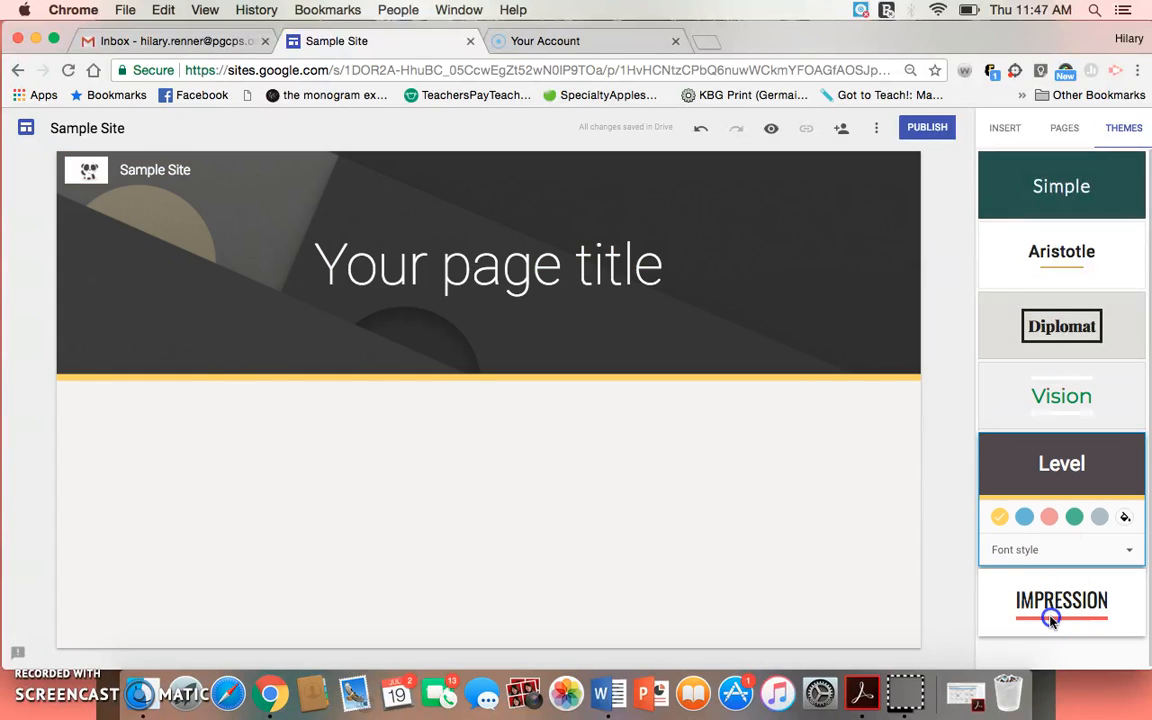
click(1050, 621)
click(1107, 192)
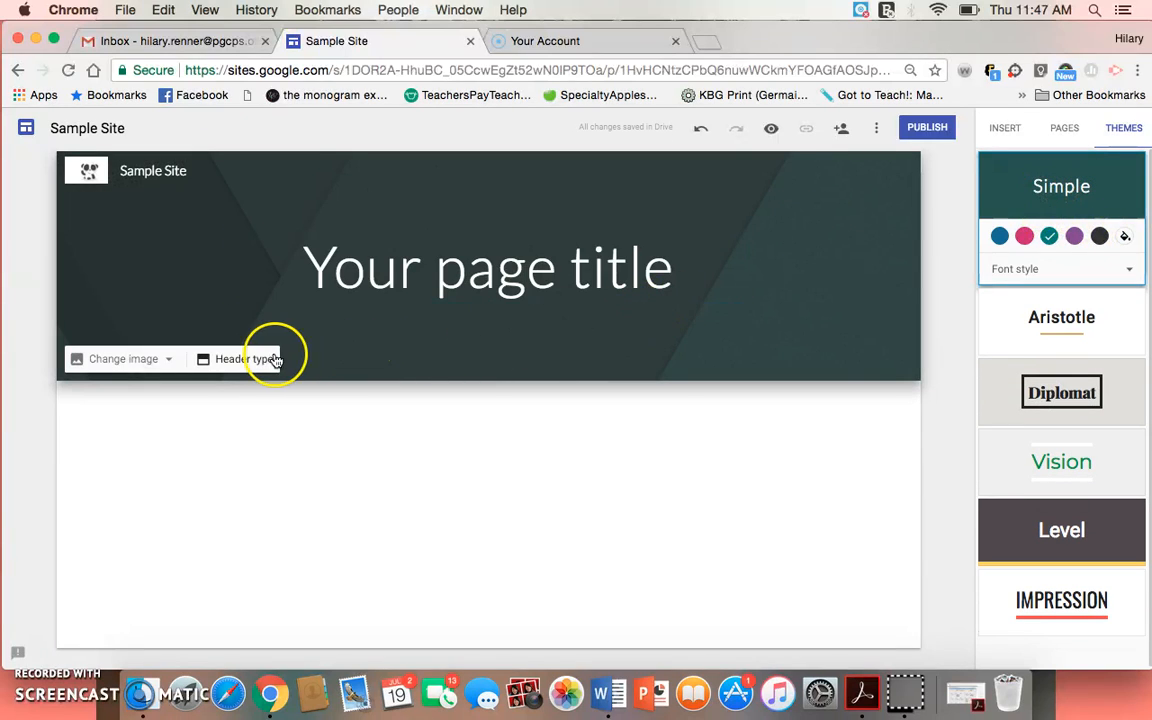
Step: Replace the header image with the dark teal geometric pattern from the image gallery
click(160, 358)
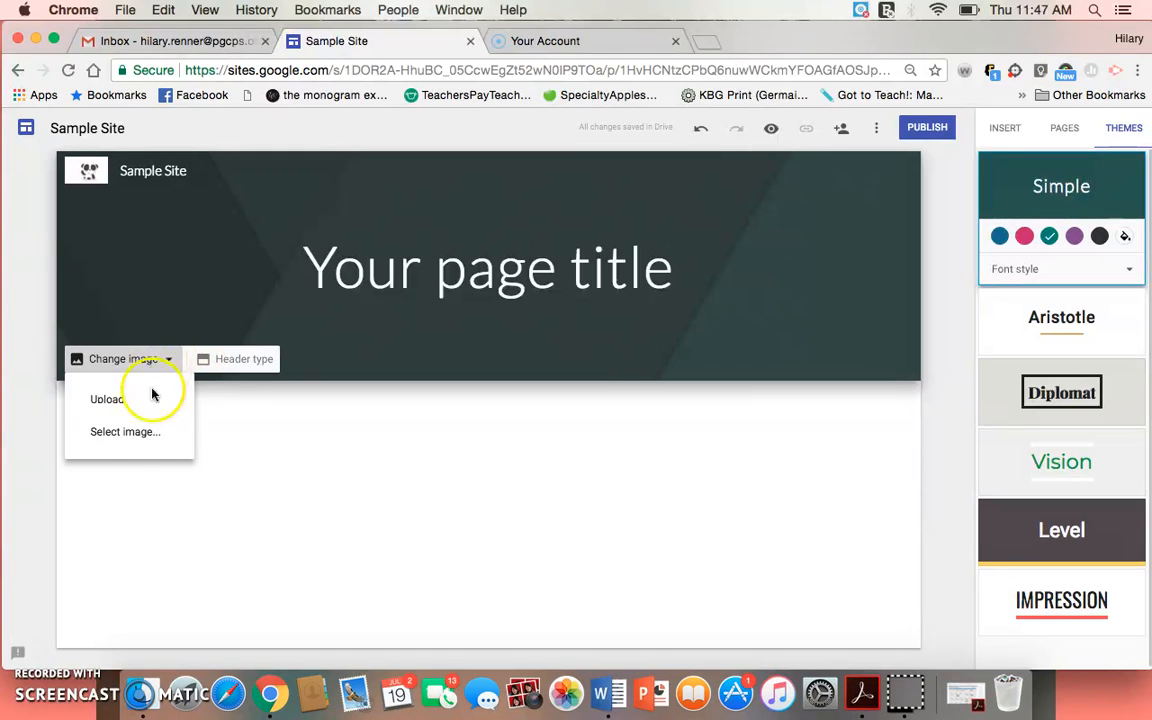
click(130, 438)
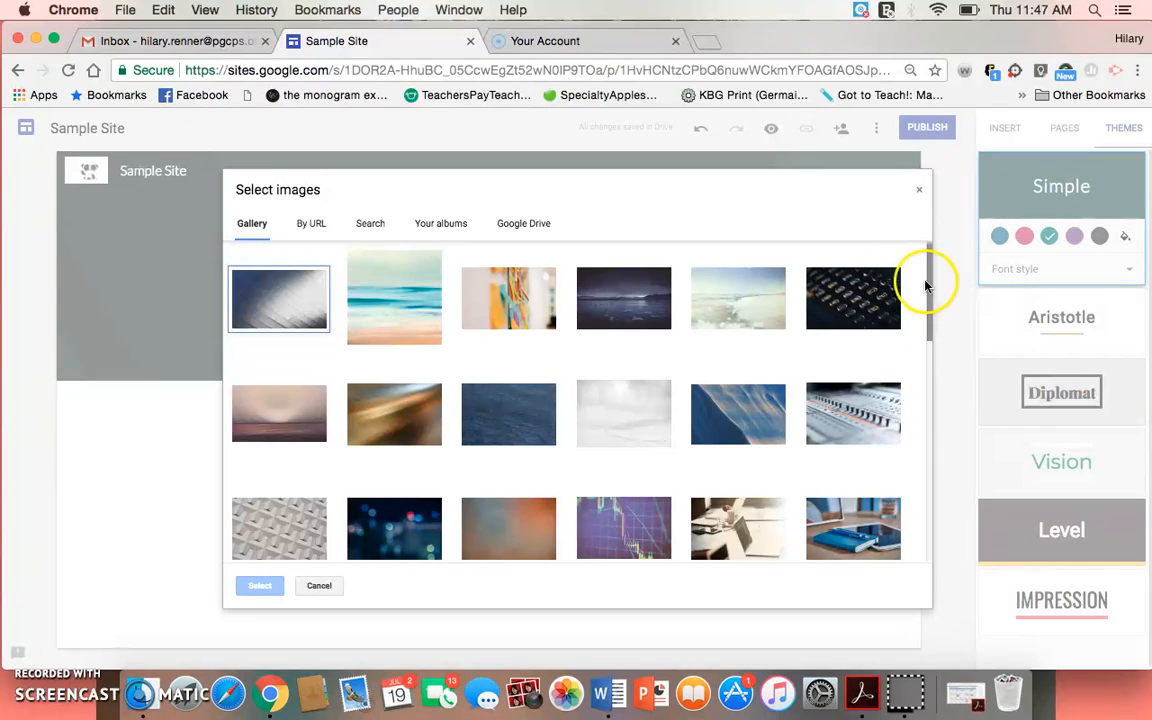
drag(928, 287, 885, 478)
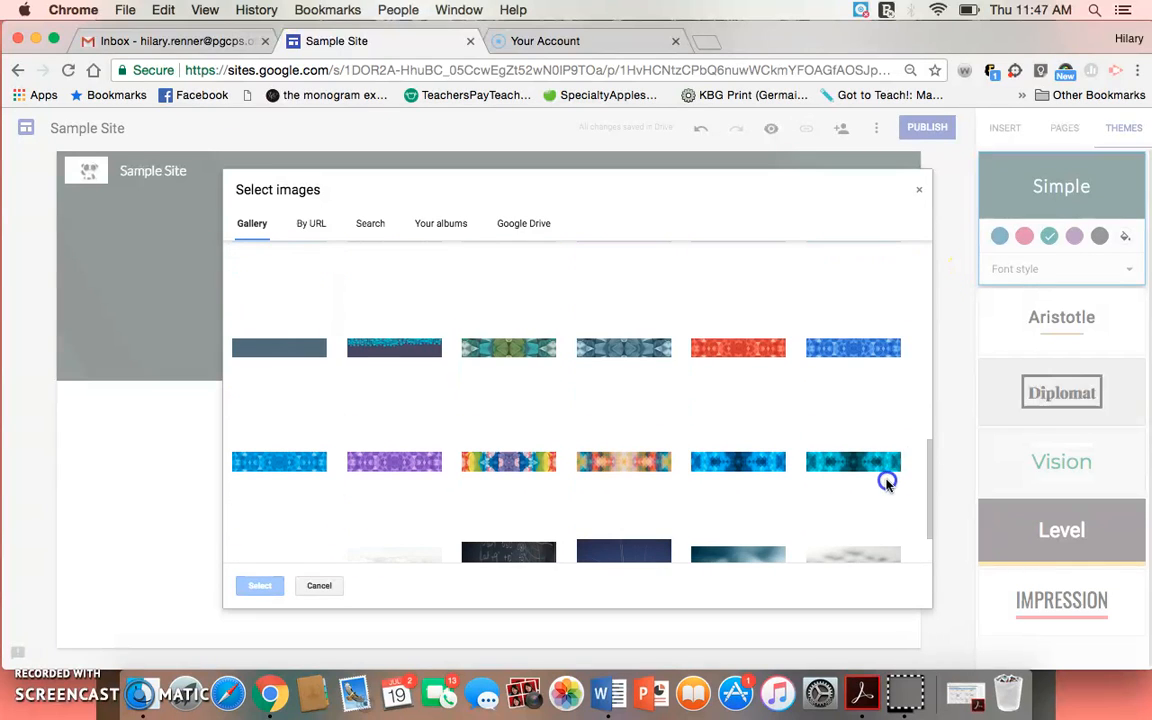
click(862, 457)
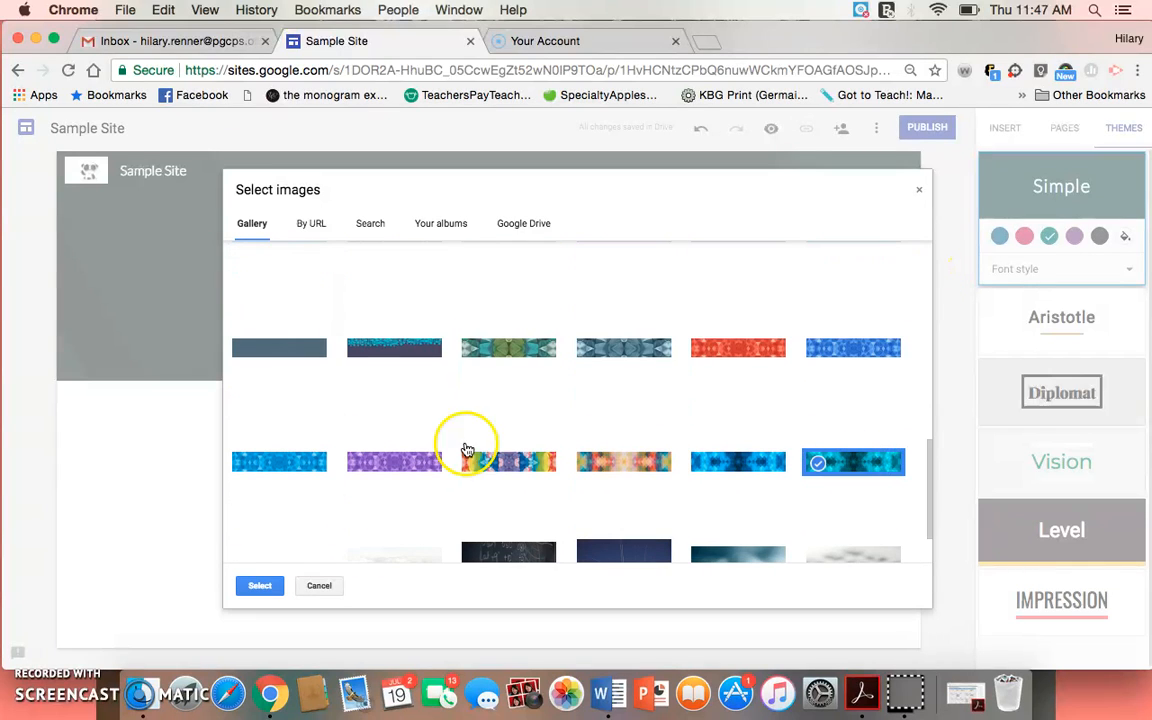
click(257, 585)
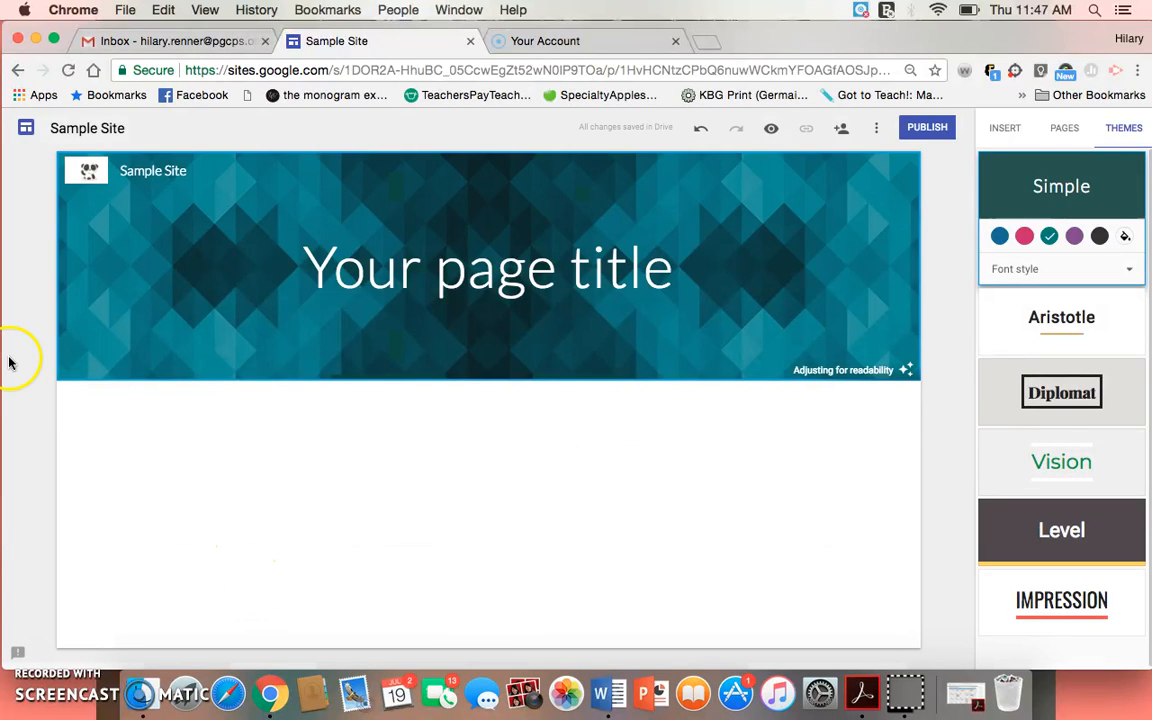
Step: Replace the header image with the wide photo of an owl among rocks found by searching for "owls"
click(113, 361)
click(124, 432)
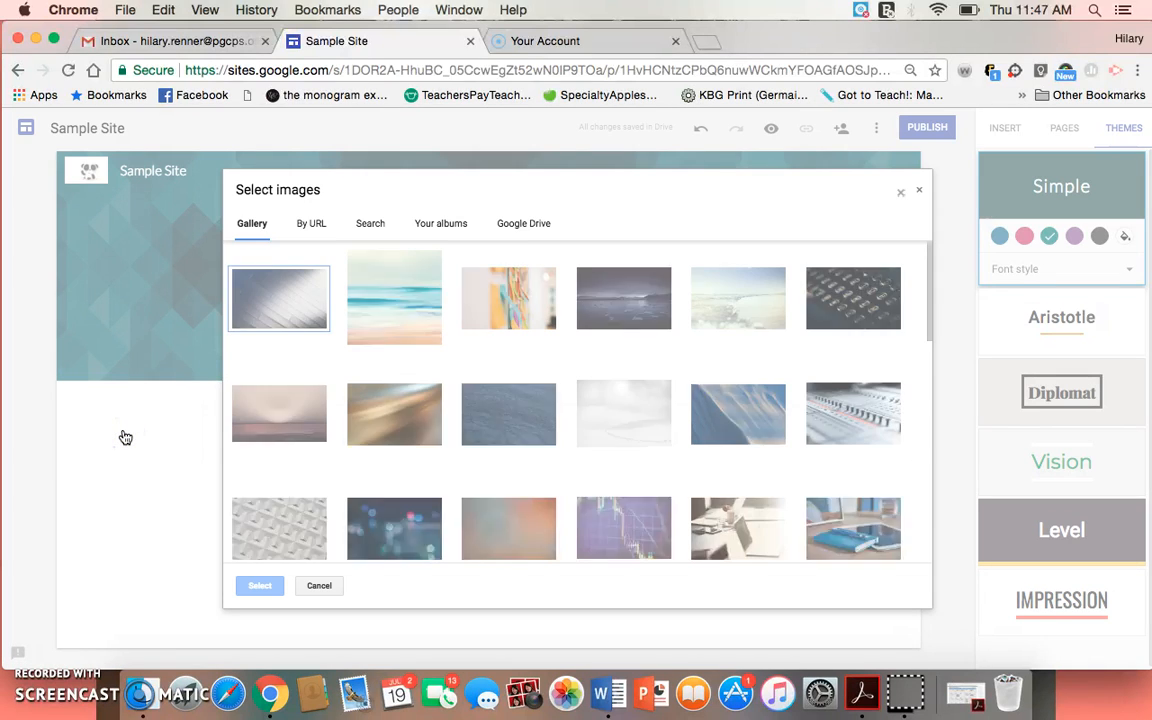
click(358, 227)
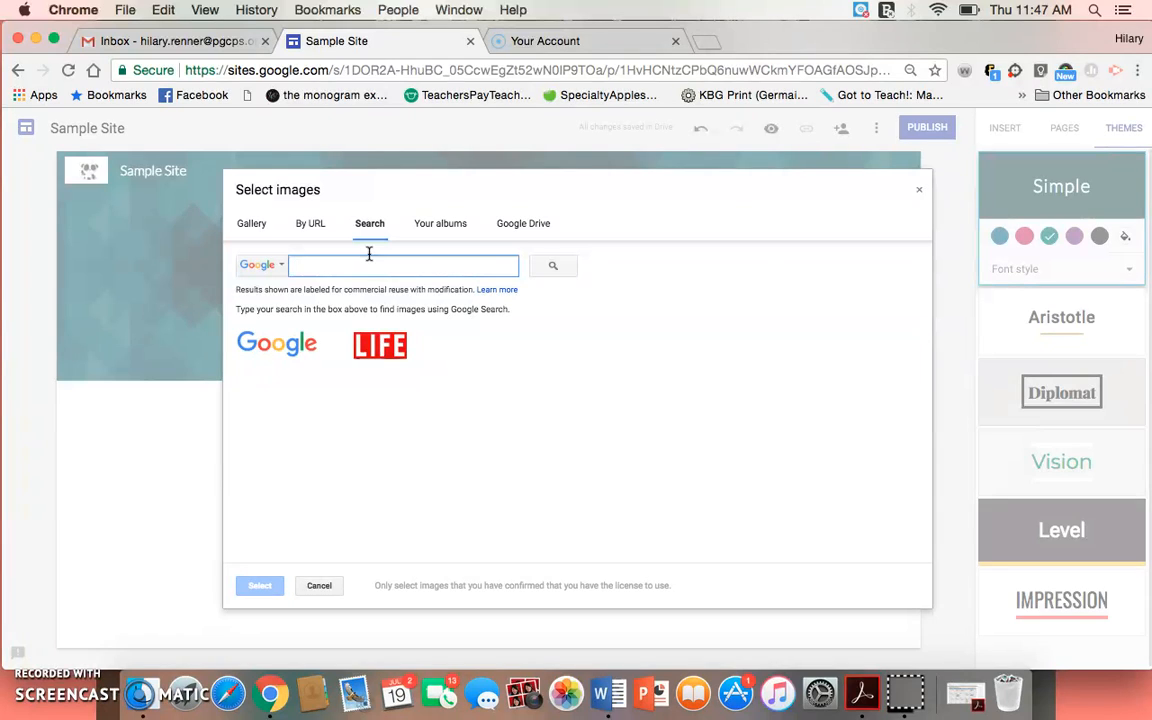
text(owls)
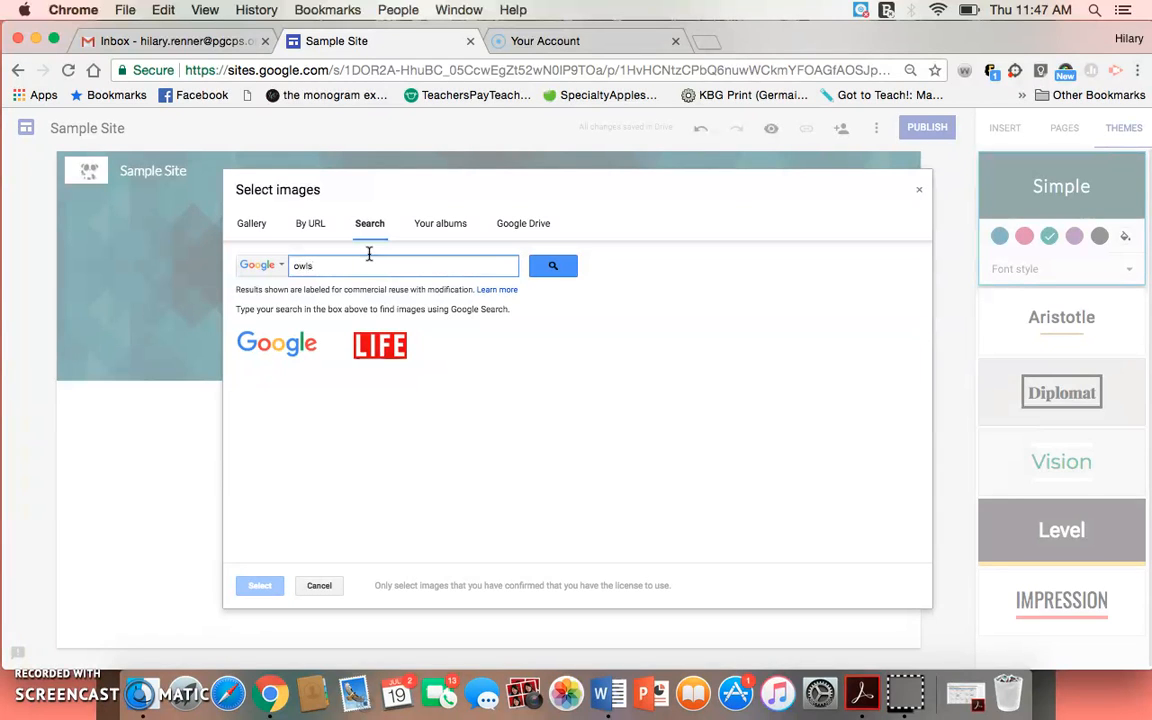
key(Return)
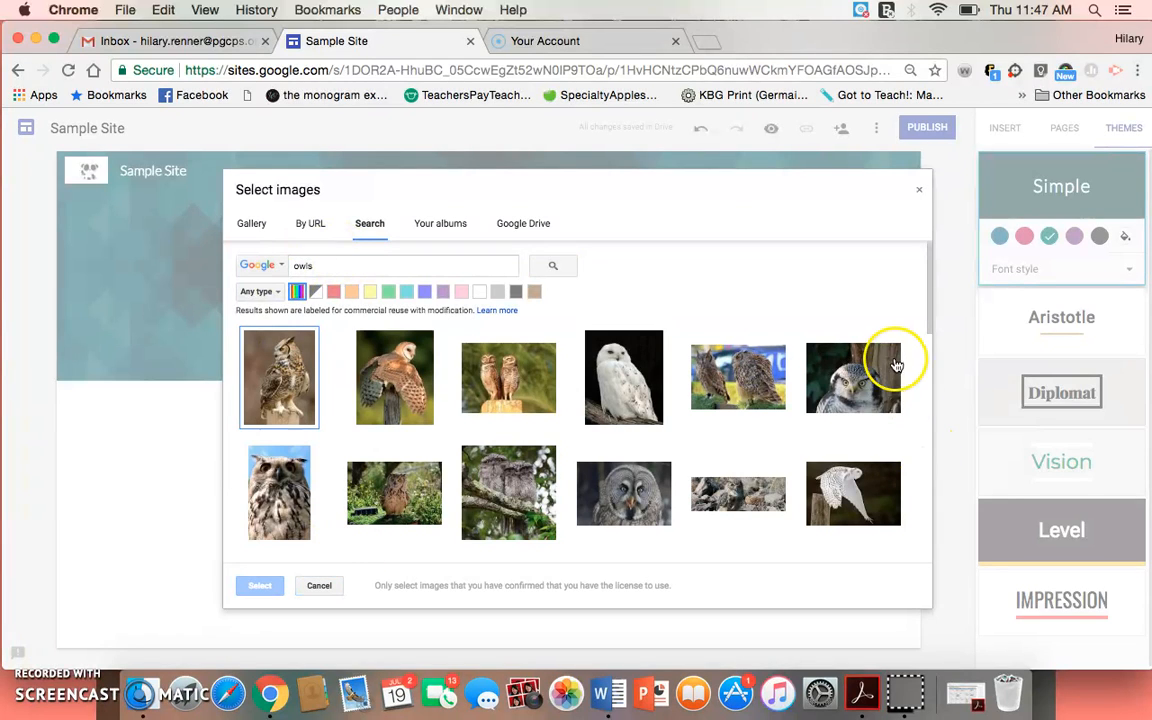
drag(928, 301, 903, 378)
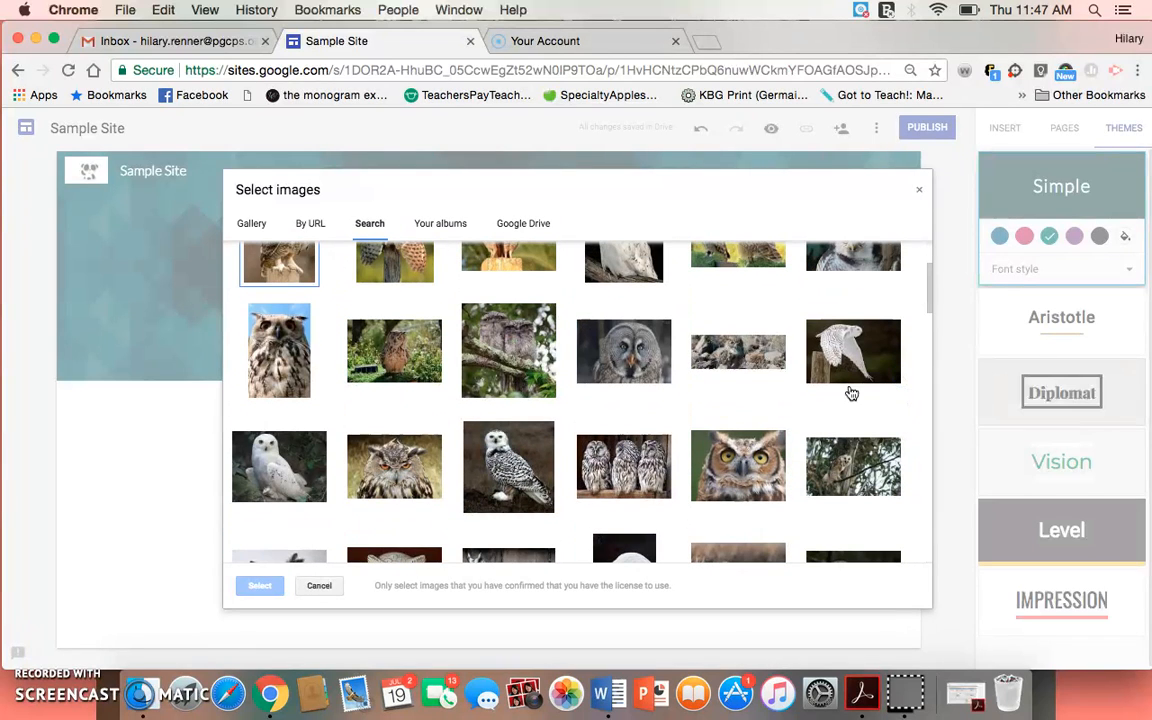
click(738, 352)
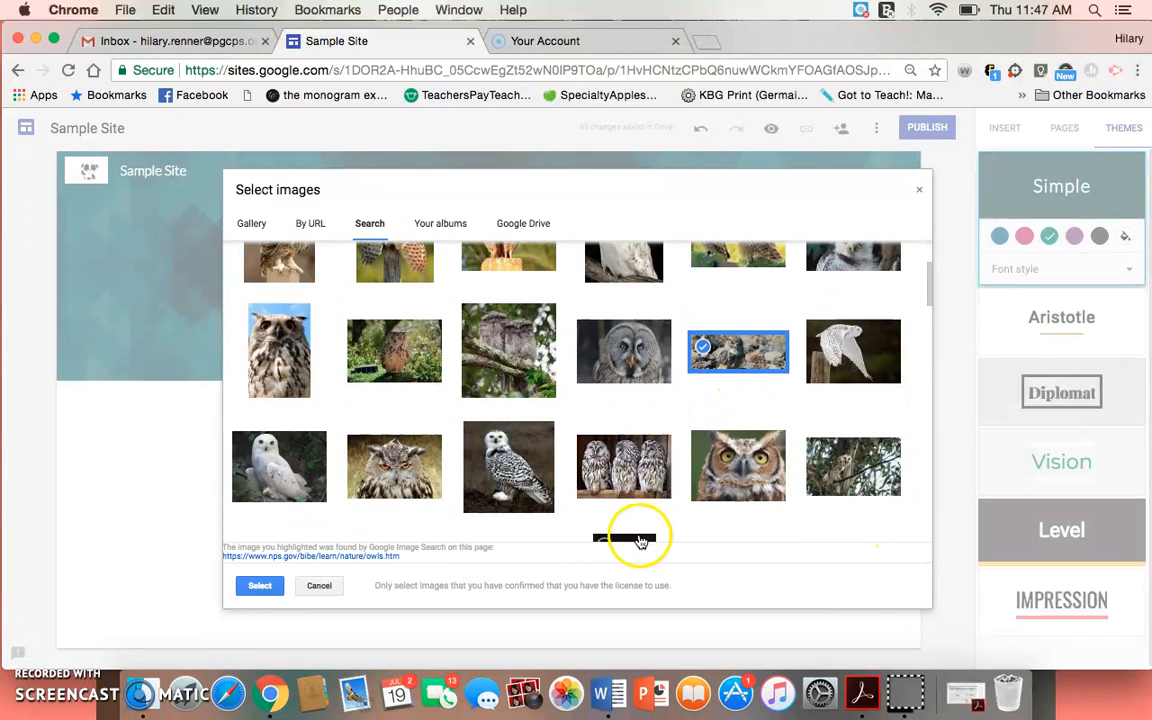
click(248, 587)
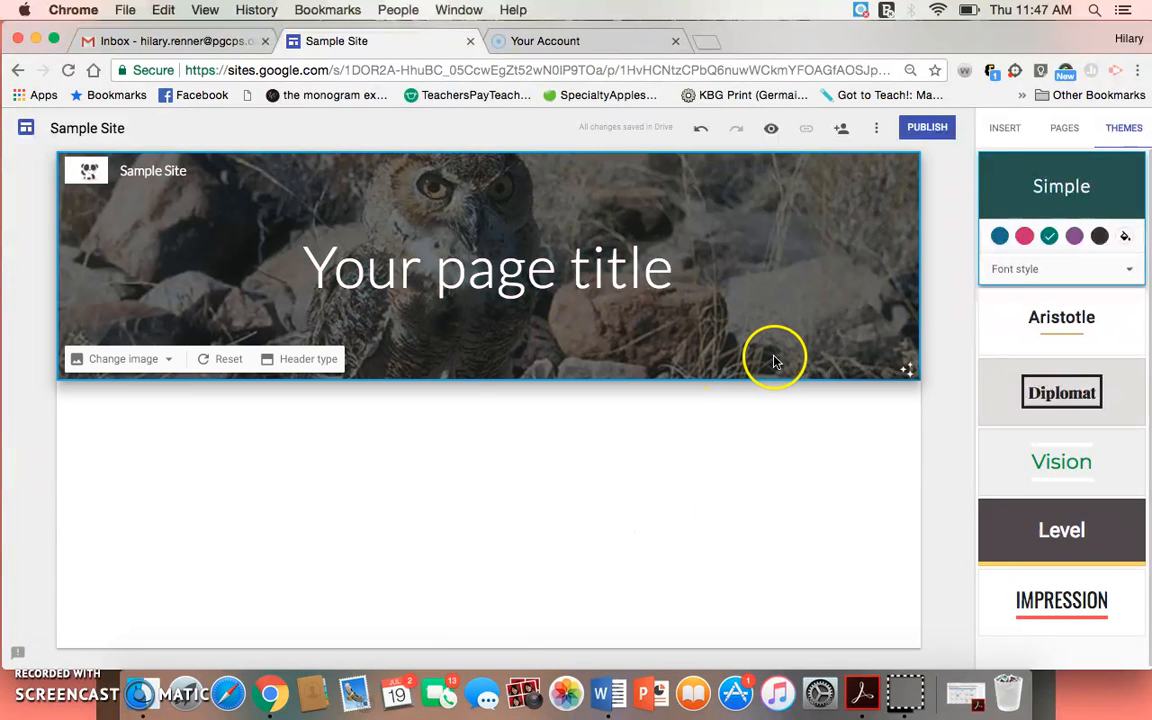
click(755, 437)
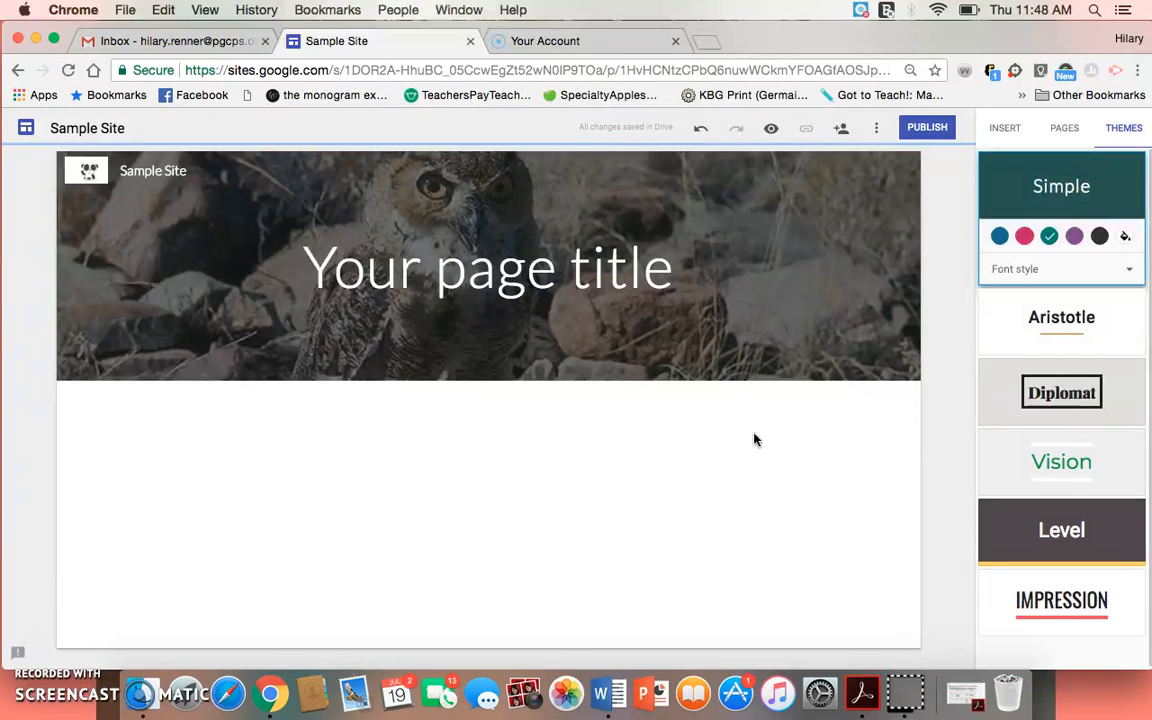
Step: Replace the placeholder page title in the header with "Homepage" followed by a line break
click(671, 292)
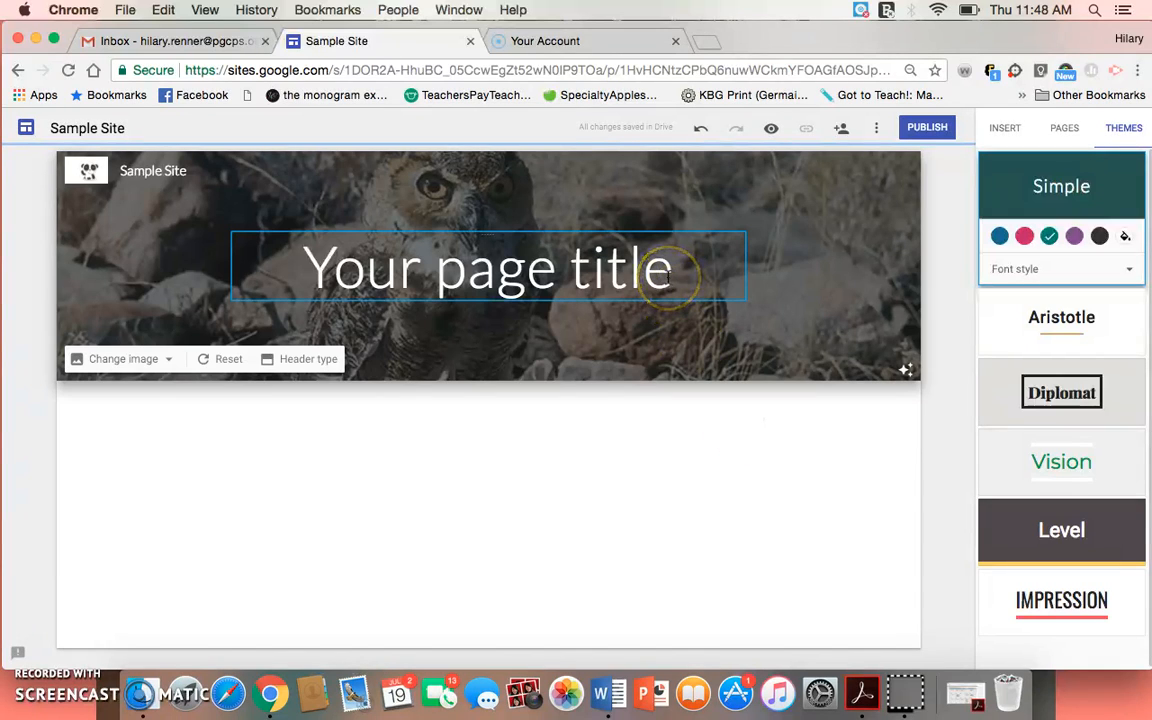
click(1005, 128)
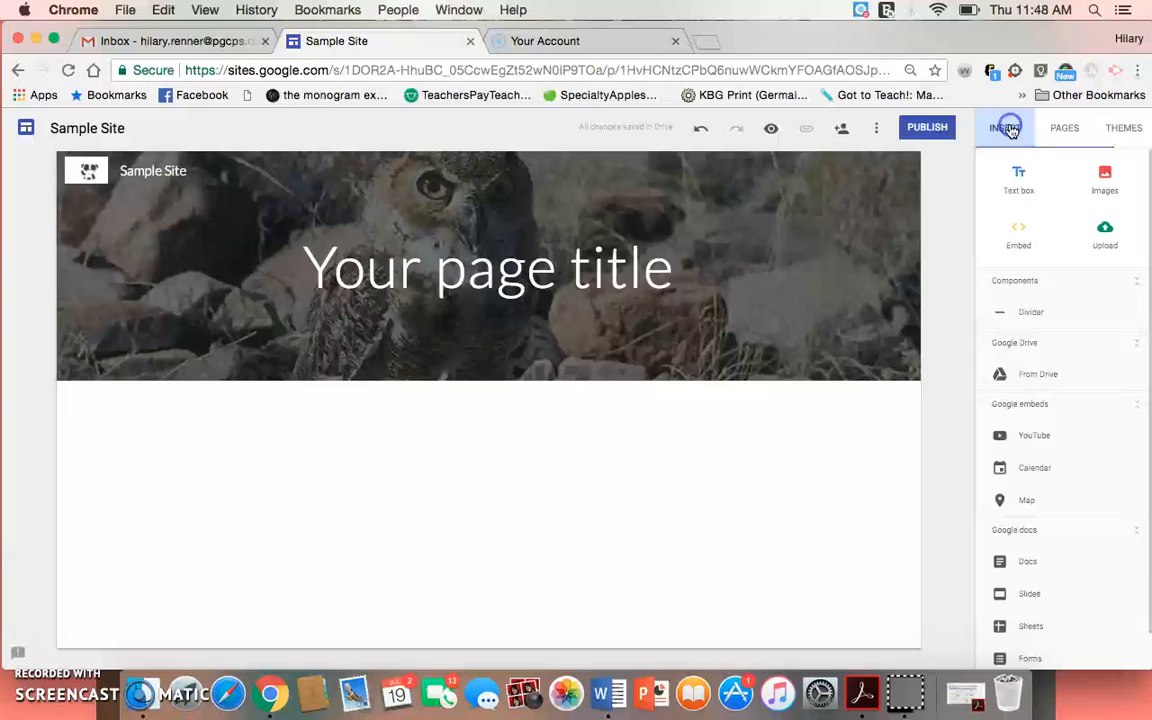
triple_click(703, 276)
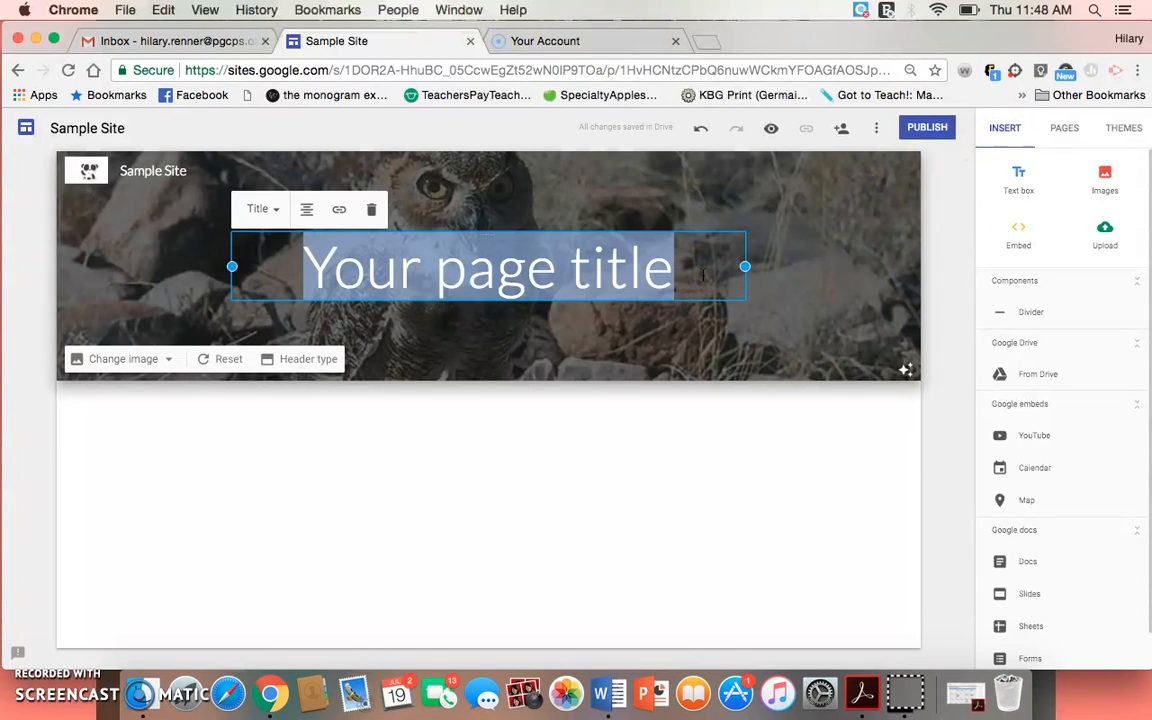
text(Homepage)
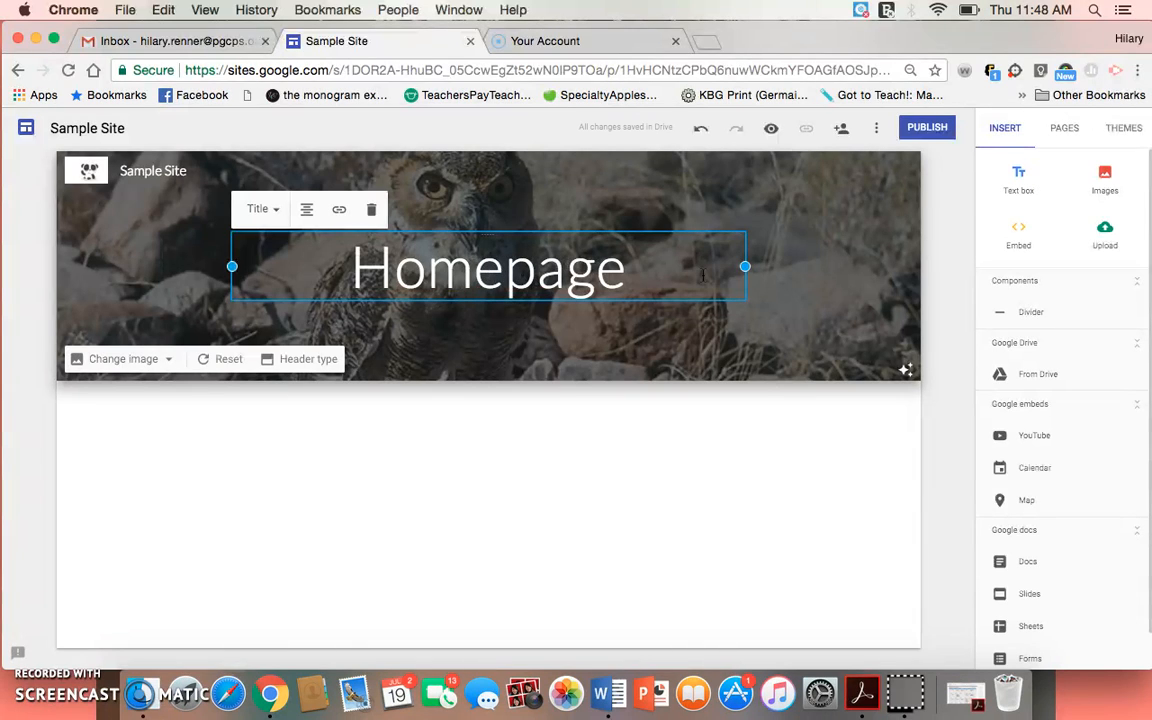
key(Return)
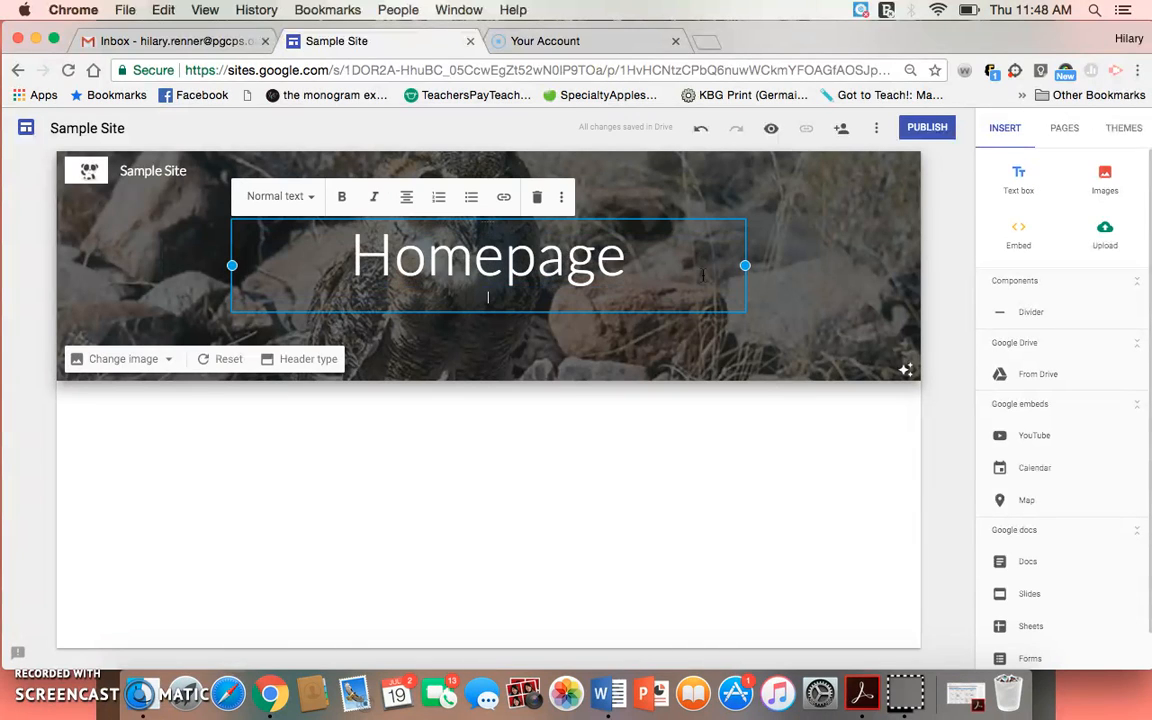
Step: Try the Heading and Normal text styles on the "Homepage" title, restore the Title style and look at its link options
click(310, 195)
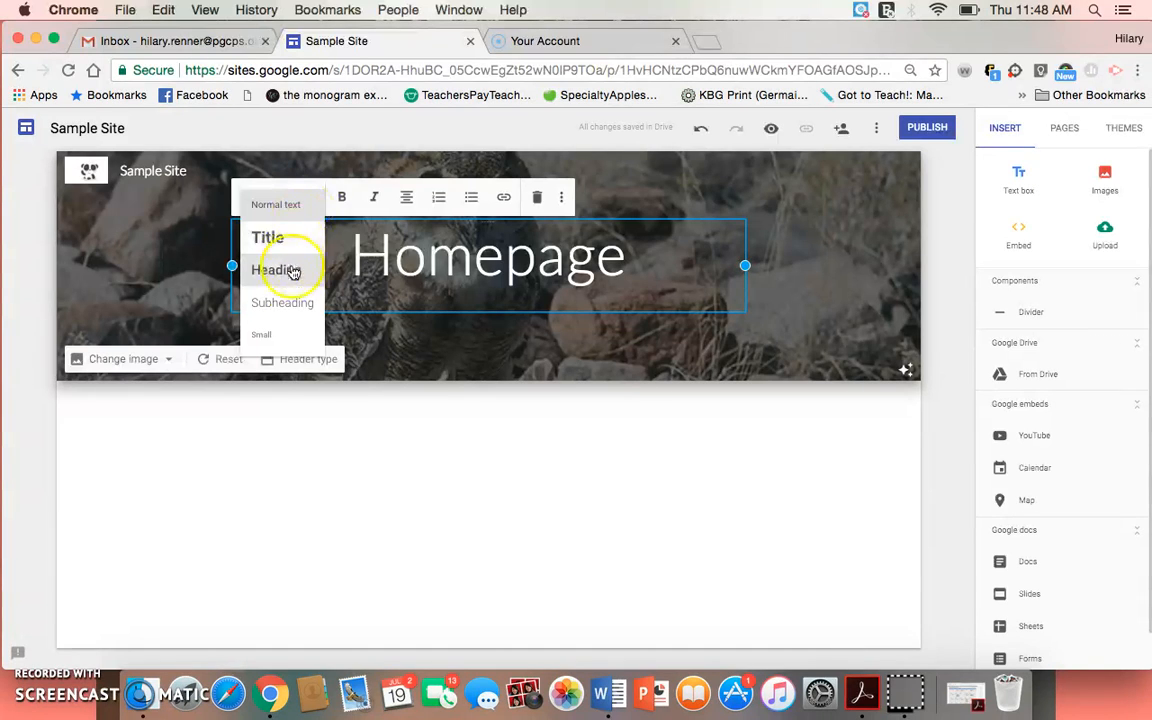
click(345, 198)
drag(641, 263, 345, 256)
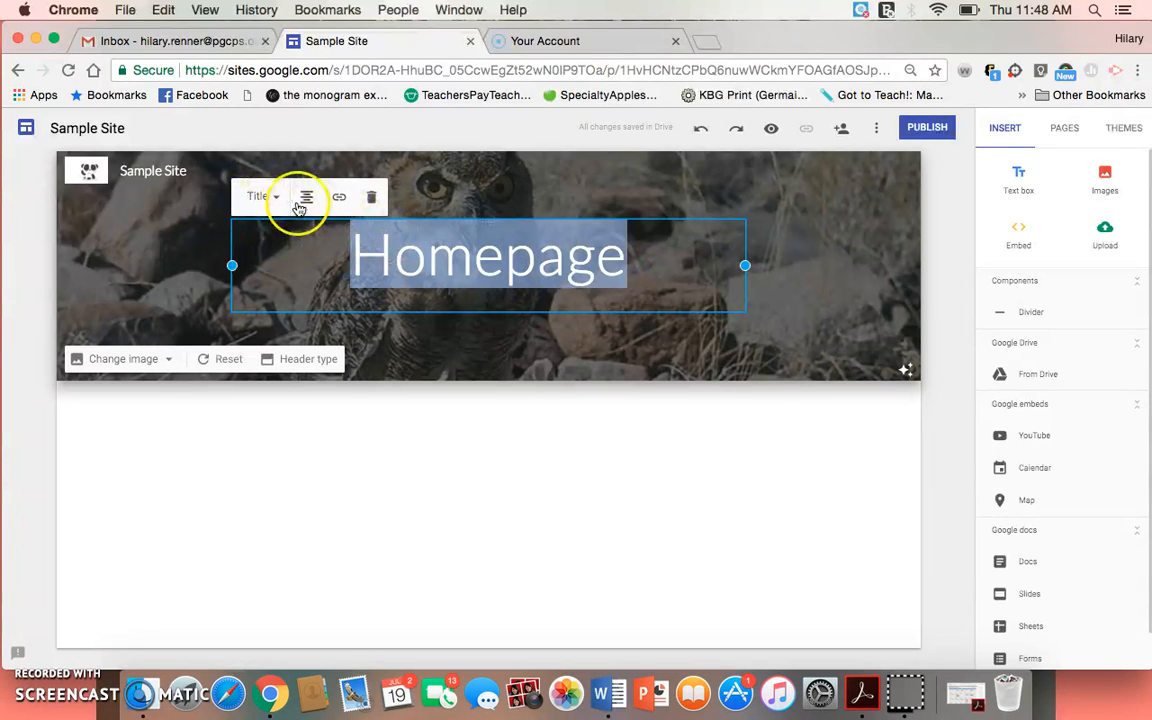
click(264, 196)
click(254, 284)
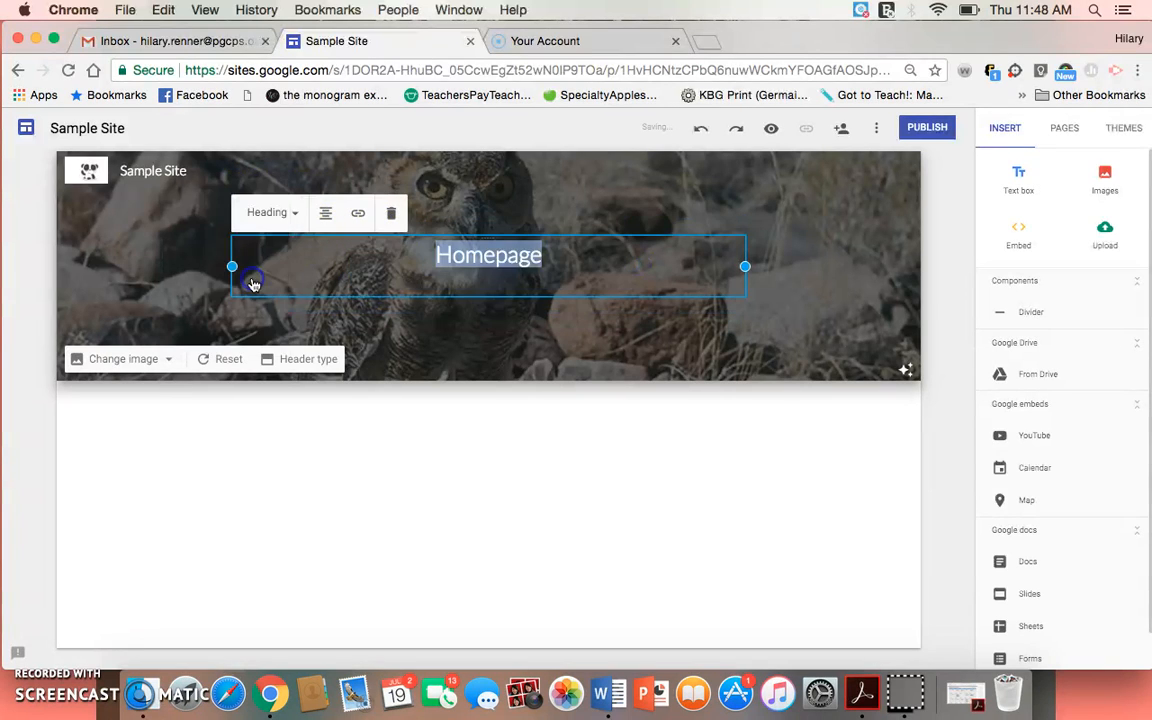
click(278, 216)
click(278, 224)
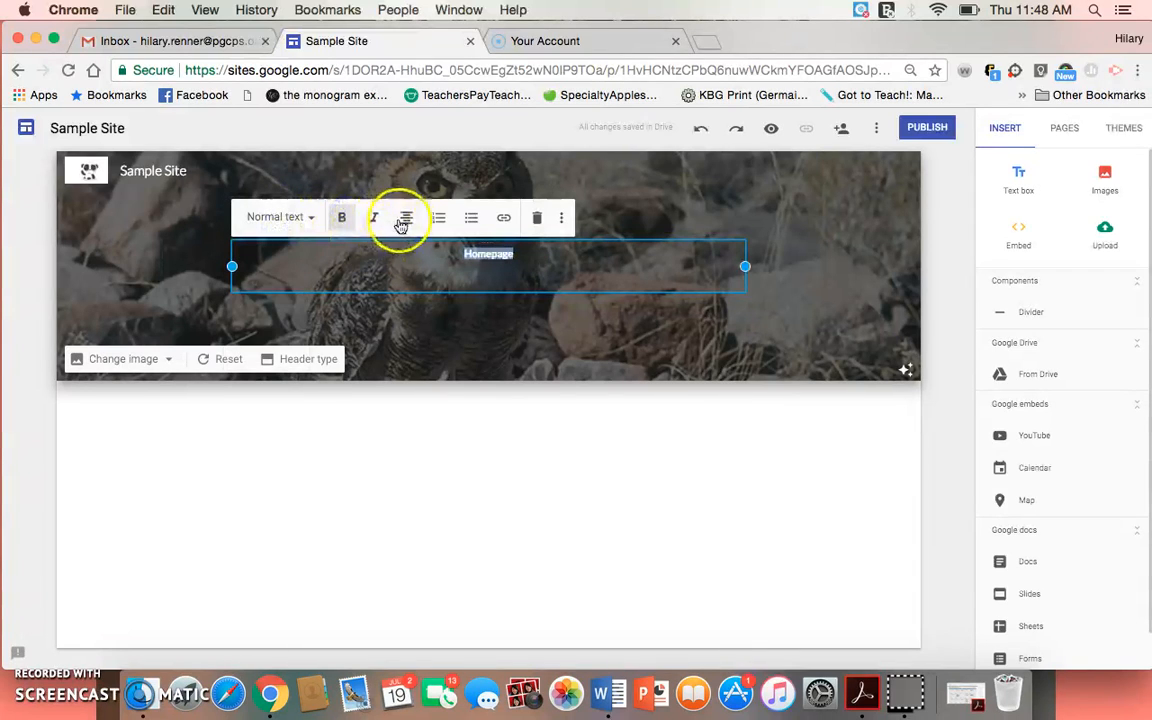
click(306, 224)
click(285, 260)
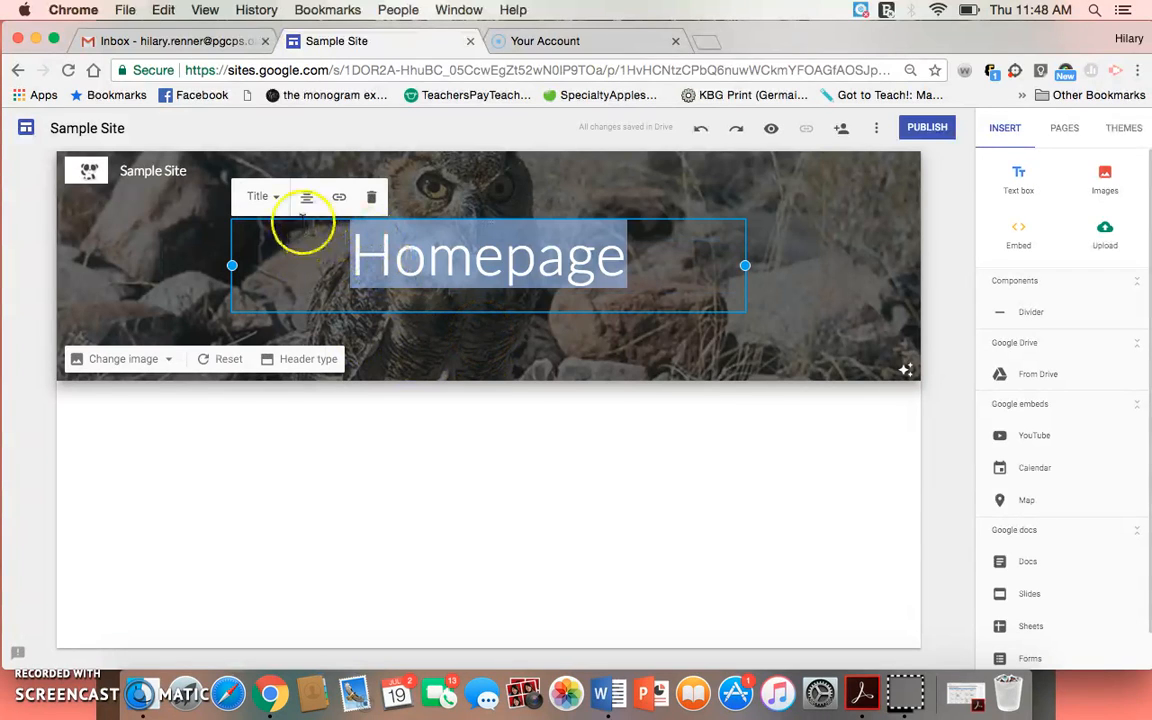
click(340, 200)
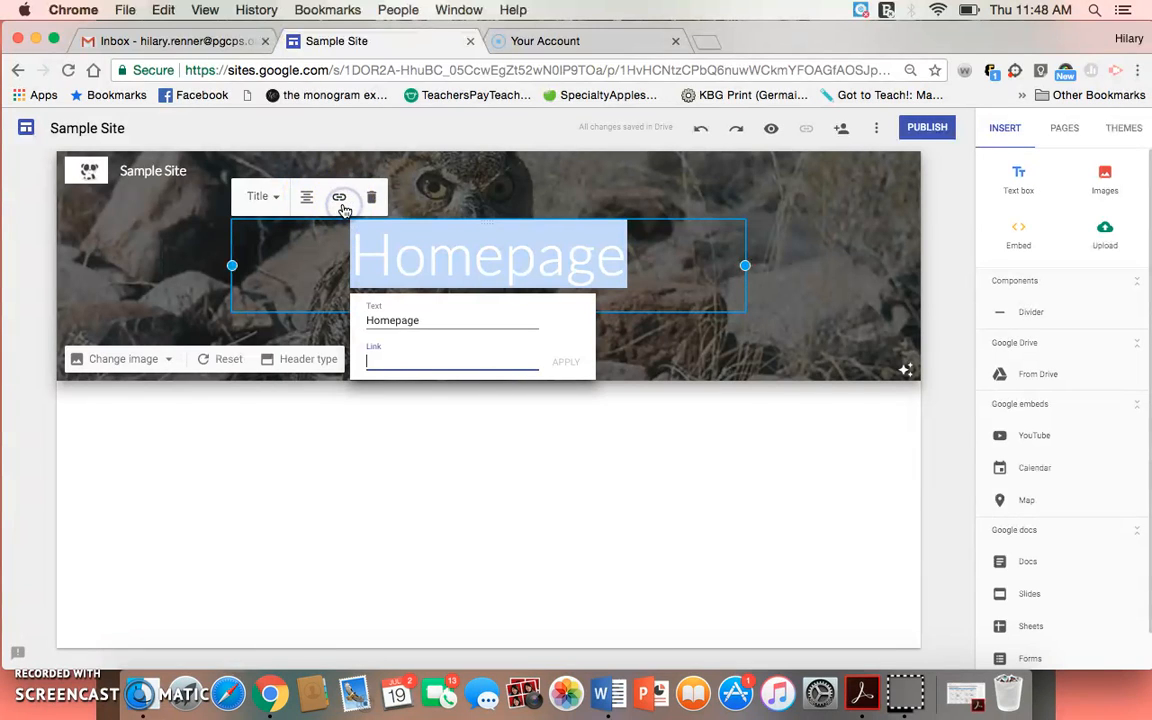
click(838, 262)
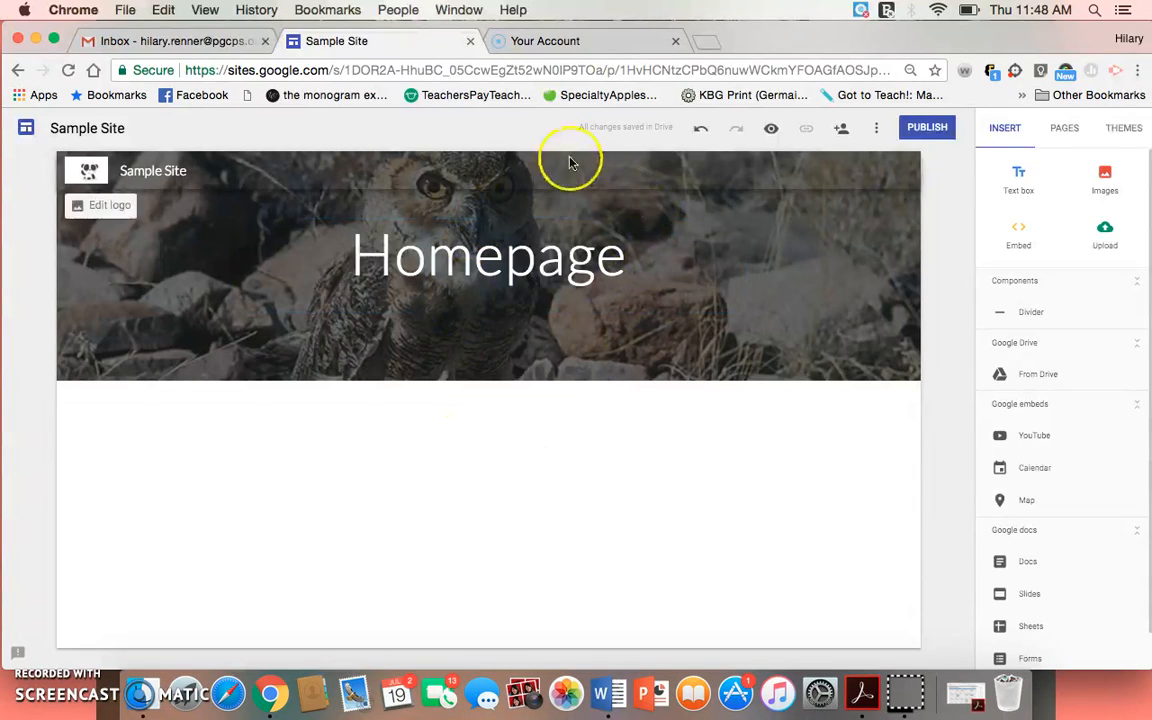
Step: Try the Title only, Large banner and Cover header types and return the header to Banner
click(305, 362)
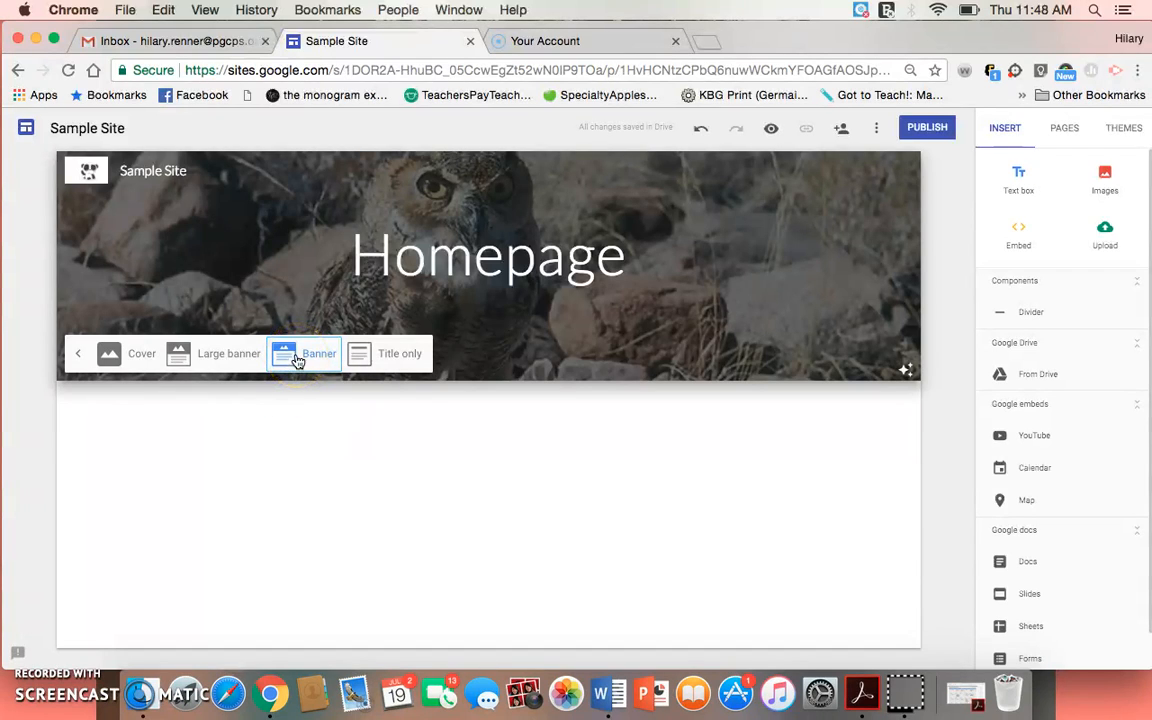
click(389, 353)
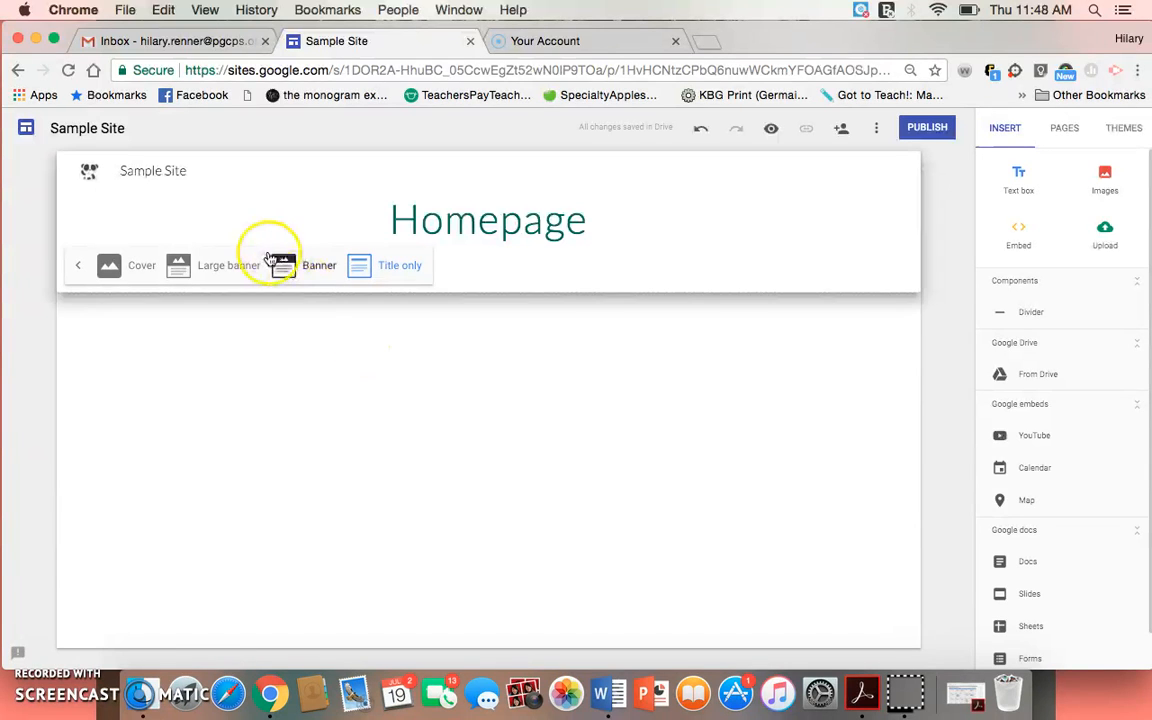
click(224, 265)
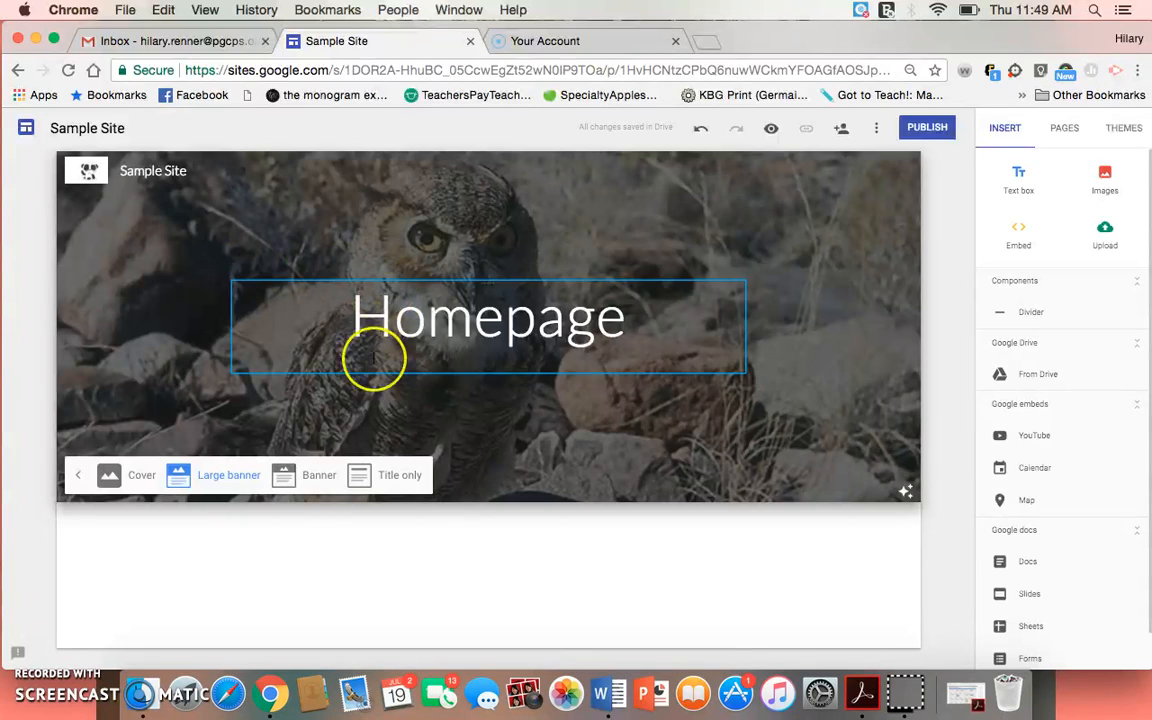
click(115, 476)
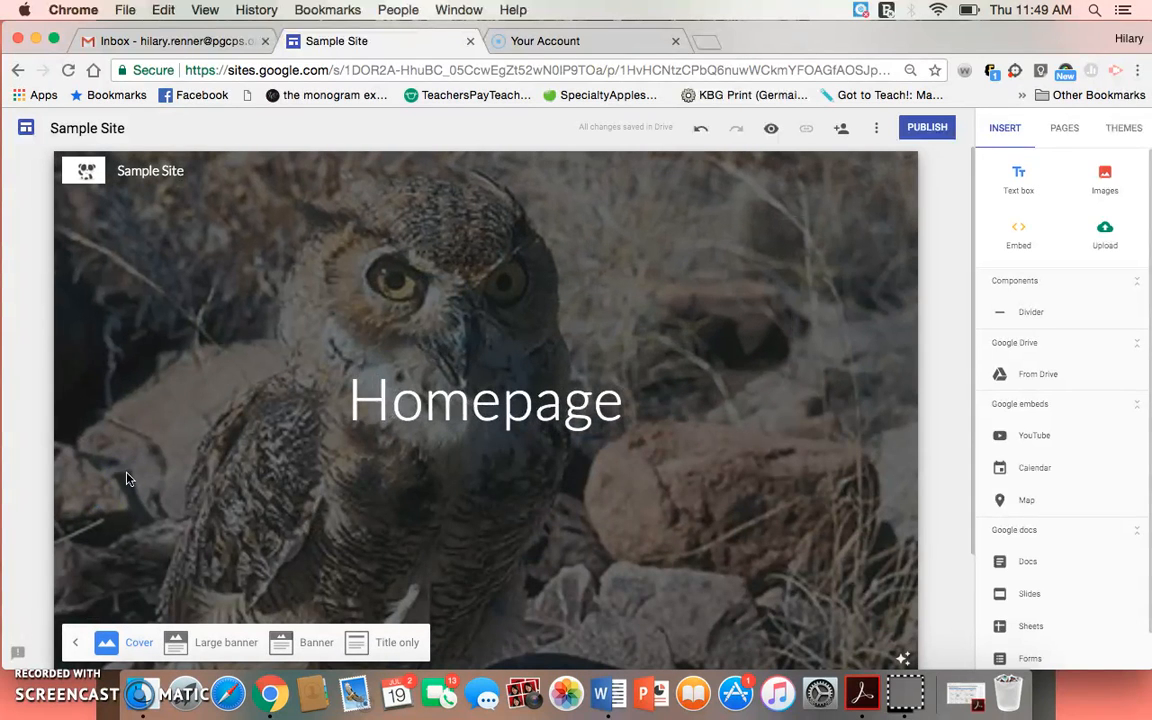
drag(972, 185, 1003, 193)
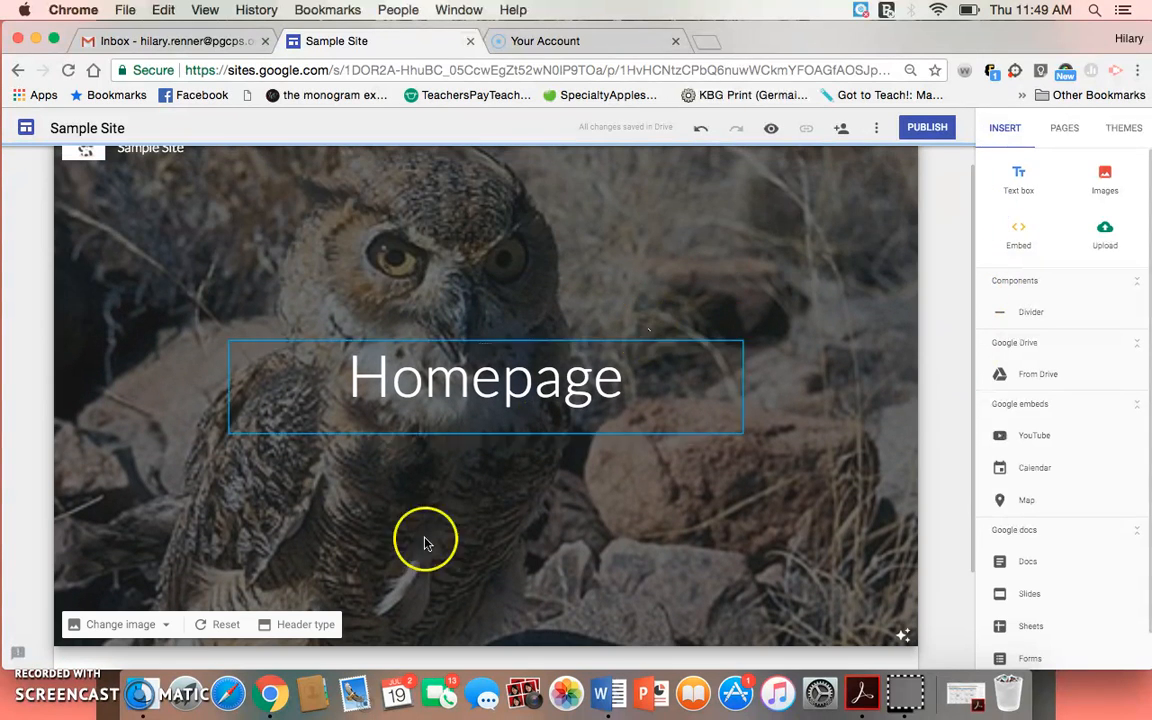
click(295, 624)
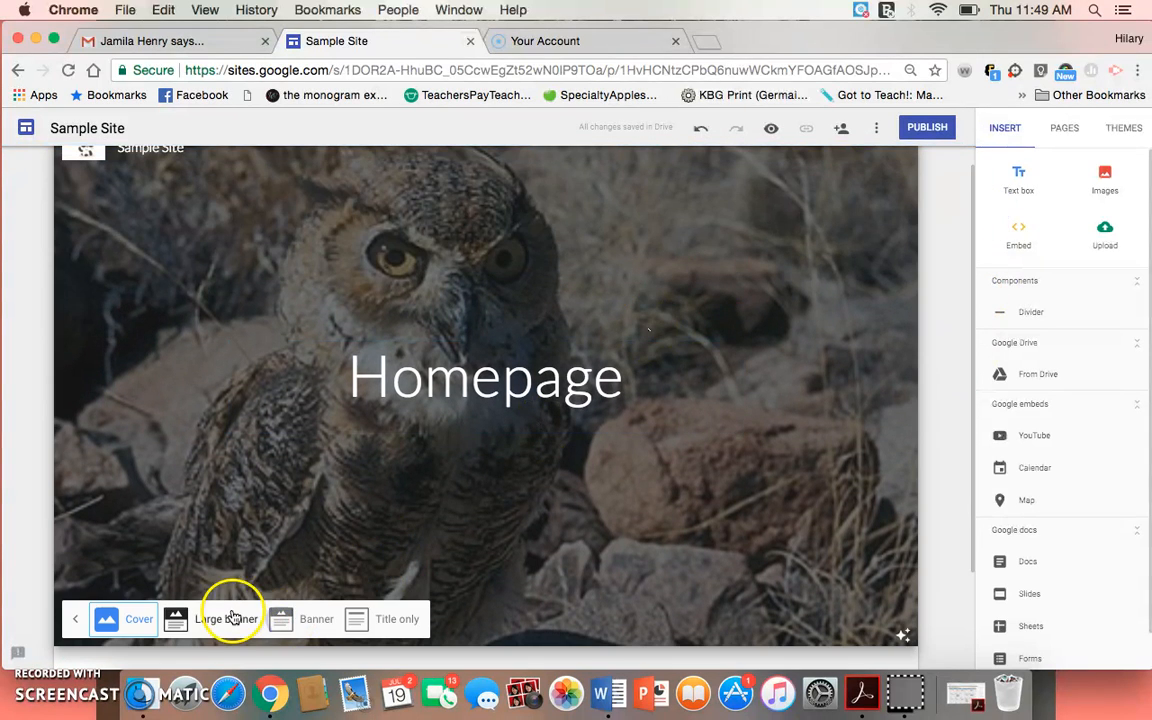
click(296, 619)
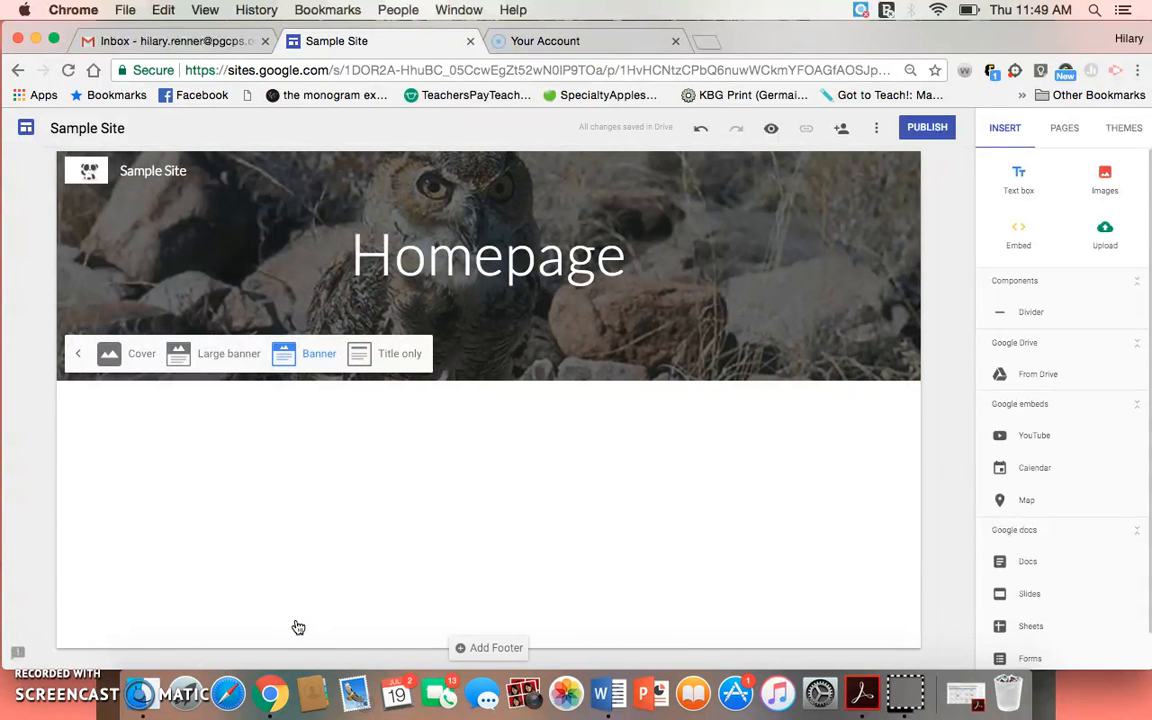
click(340, 450)
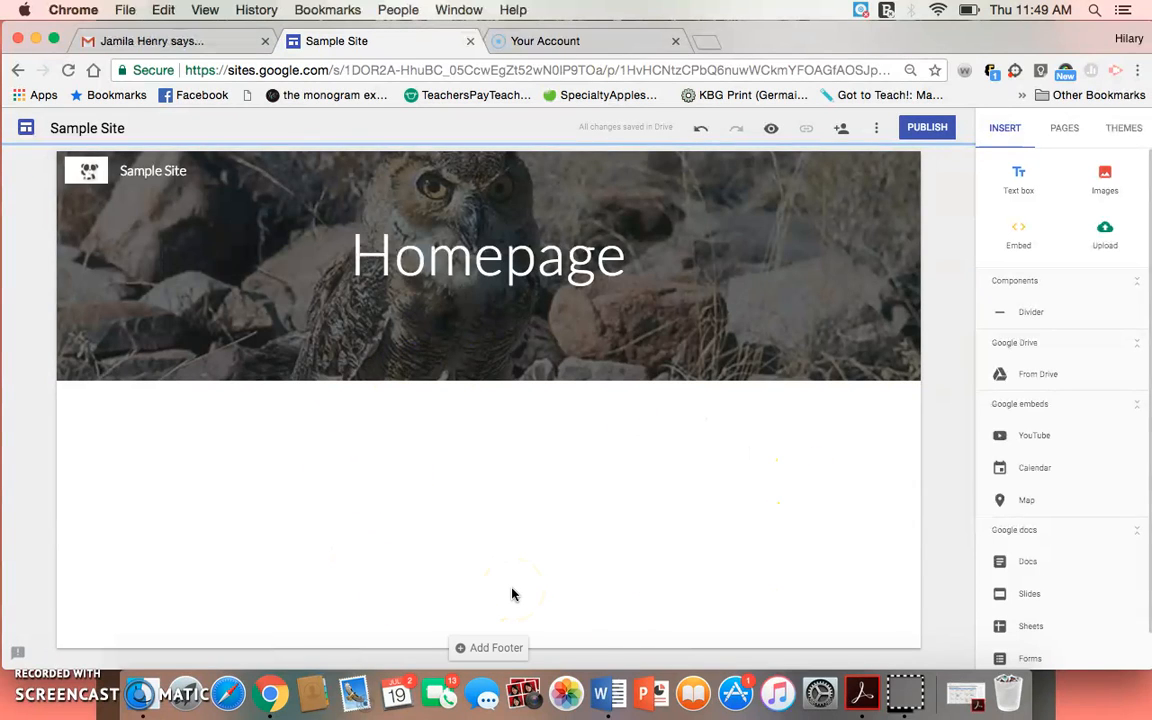
Step: Add a new page named "Classroom Rules" to the site
click(1064, 128)
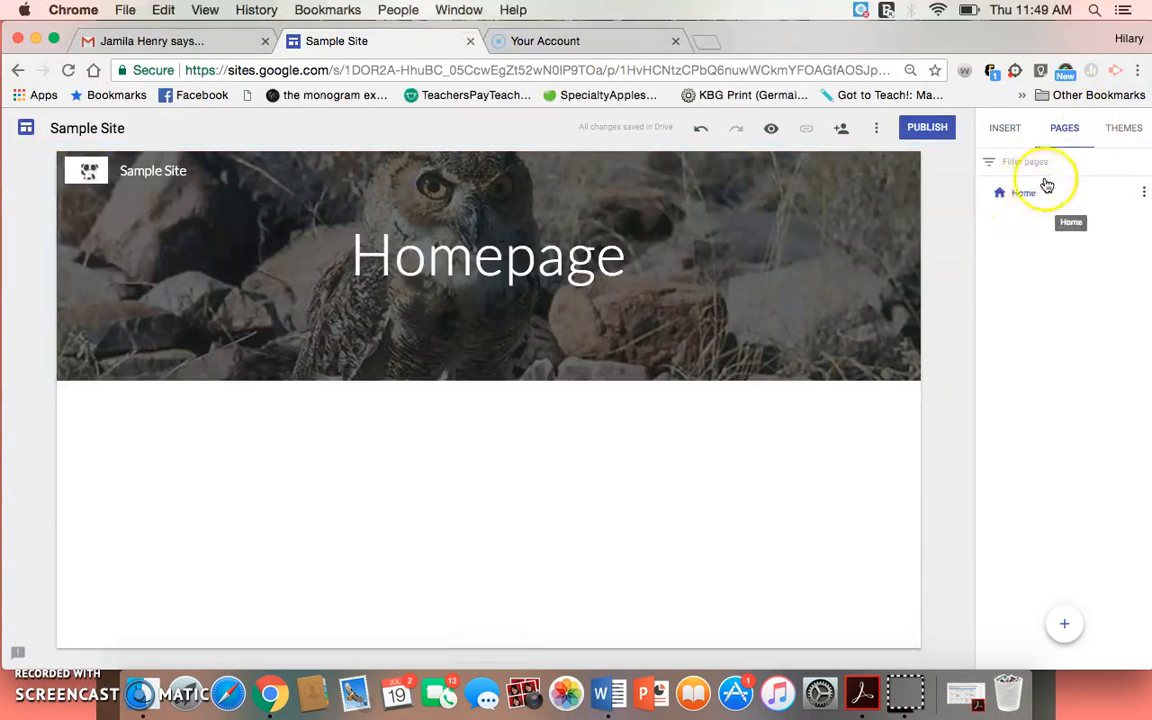
click(1064, 625)
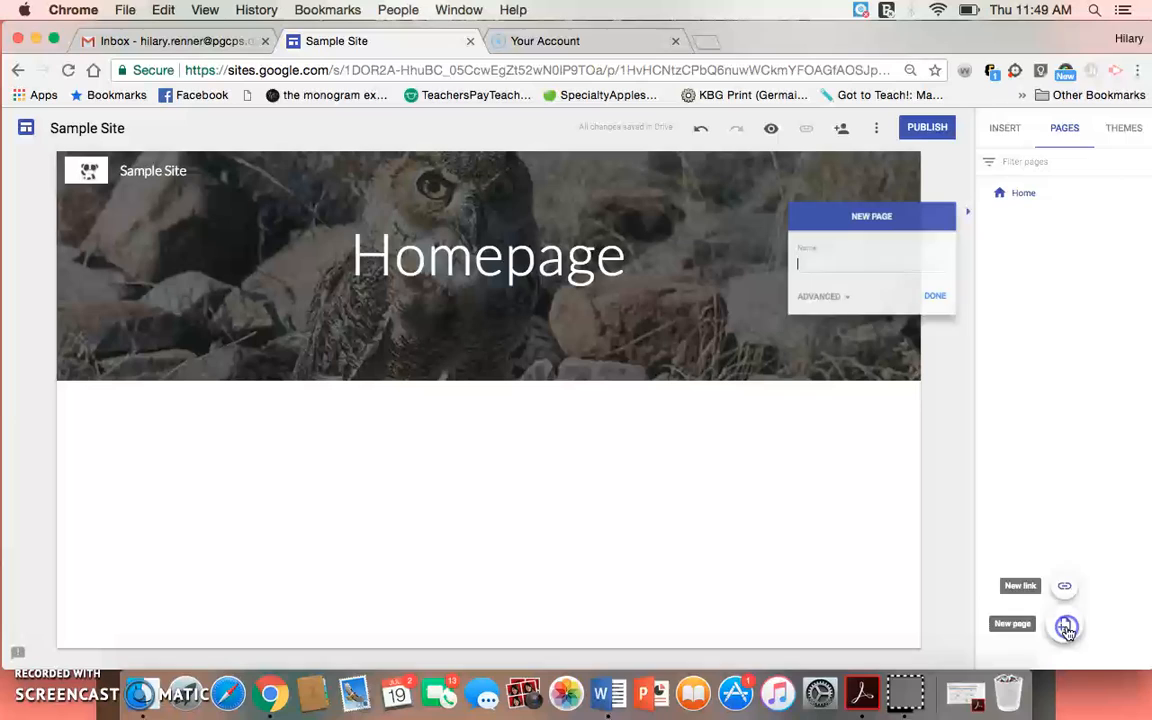
click(942, 304)
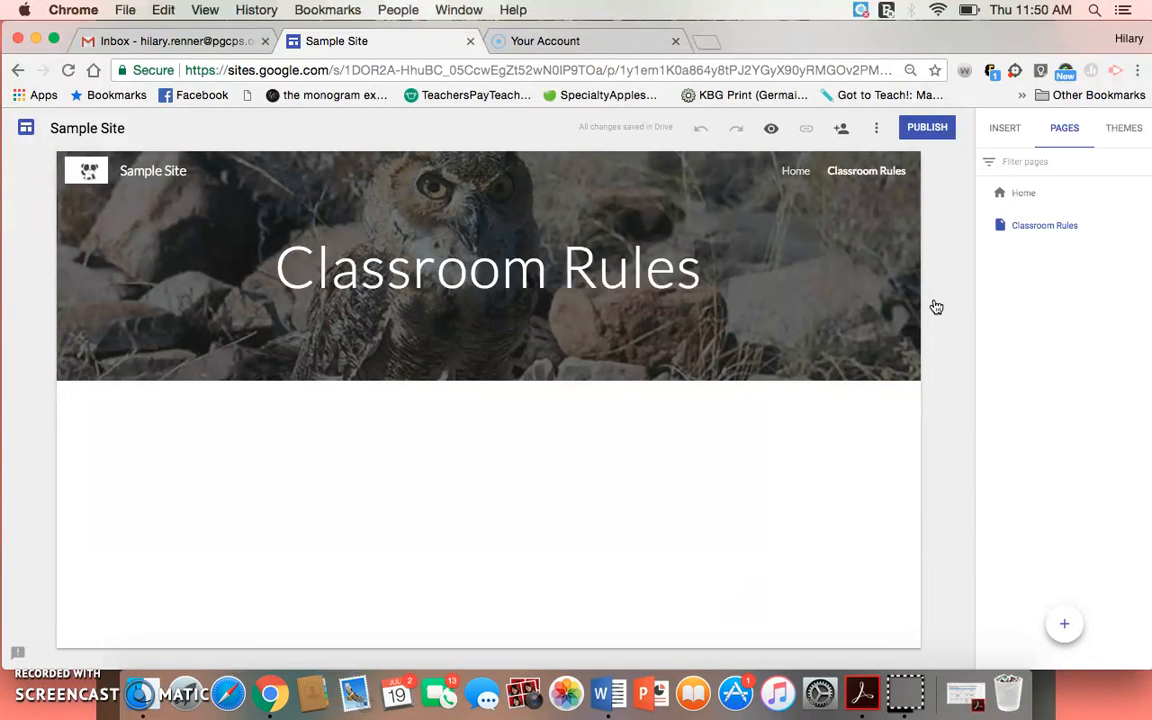
Step: Return to the Home page and insert an empty text box in a section below the header
click(1022, 200)
click(1016, 131)
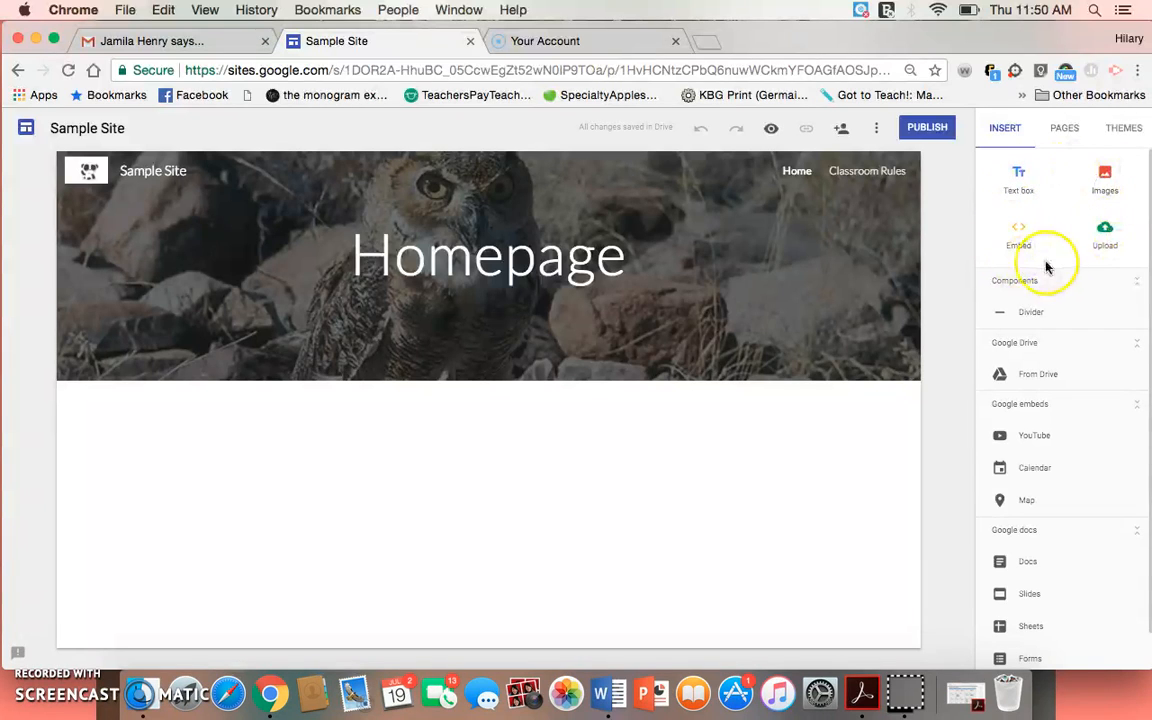
click(724, 502)
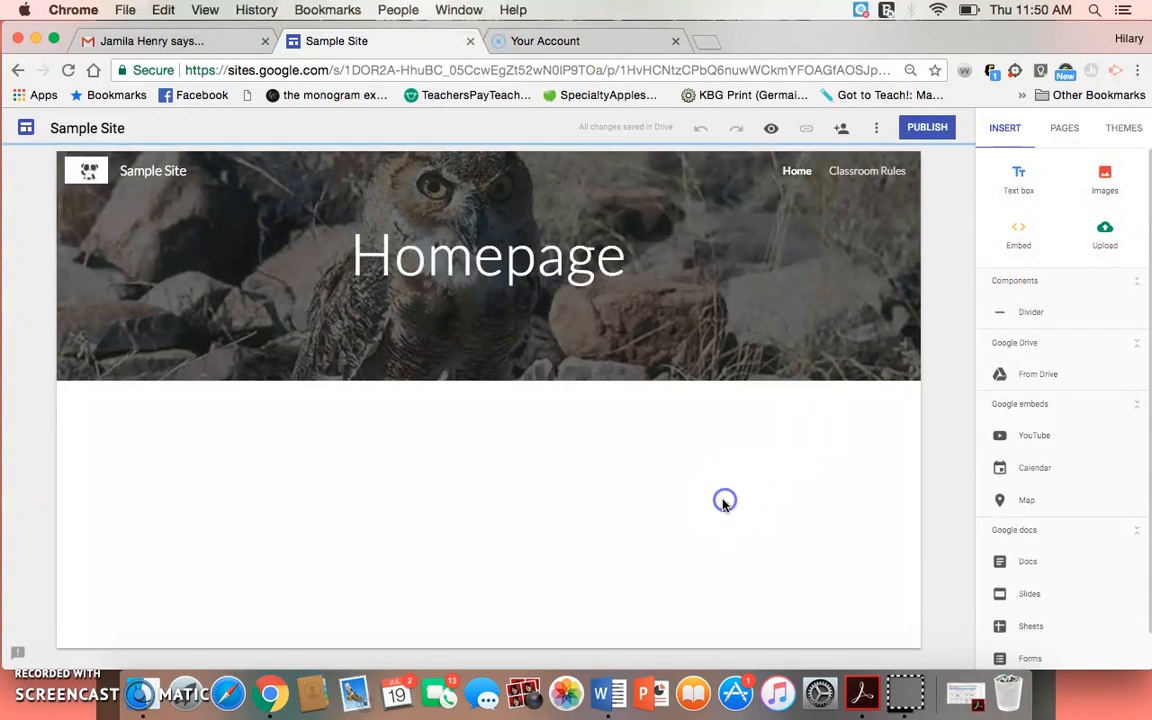
click(1018, 180)
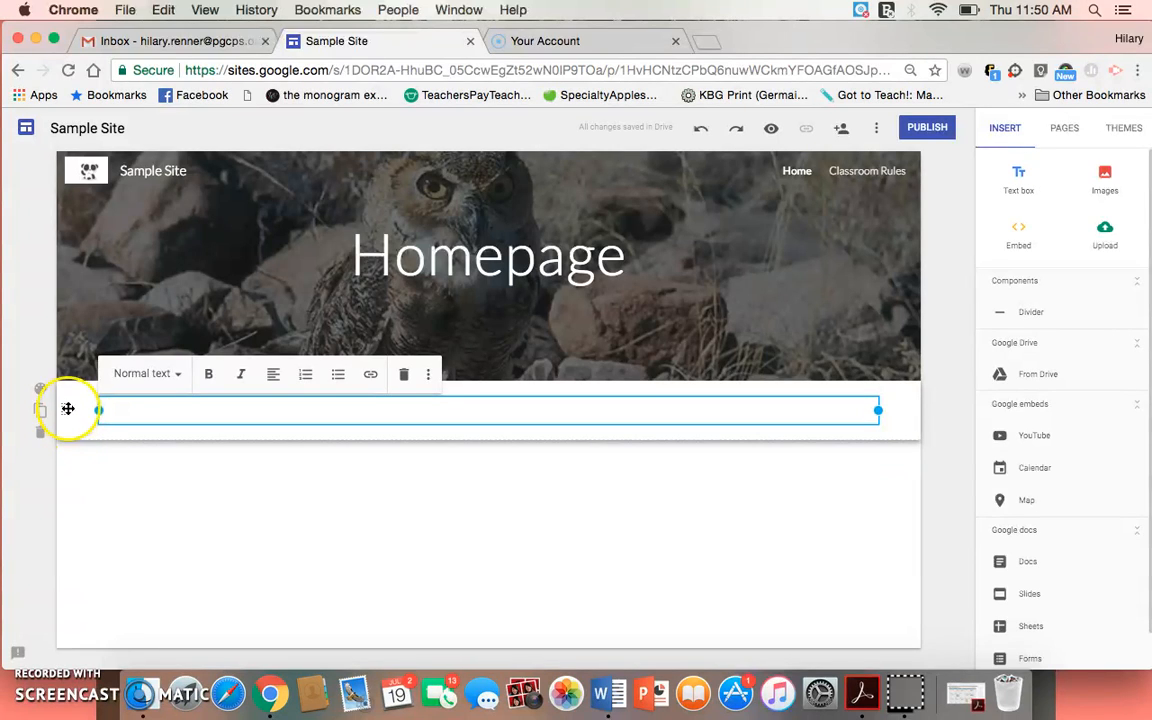
mouse_move(61, 413)
mouse_down()
mouse_move(62, 532)
mouse_move(74, 418)
mouse_up()
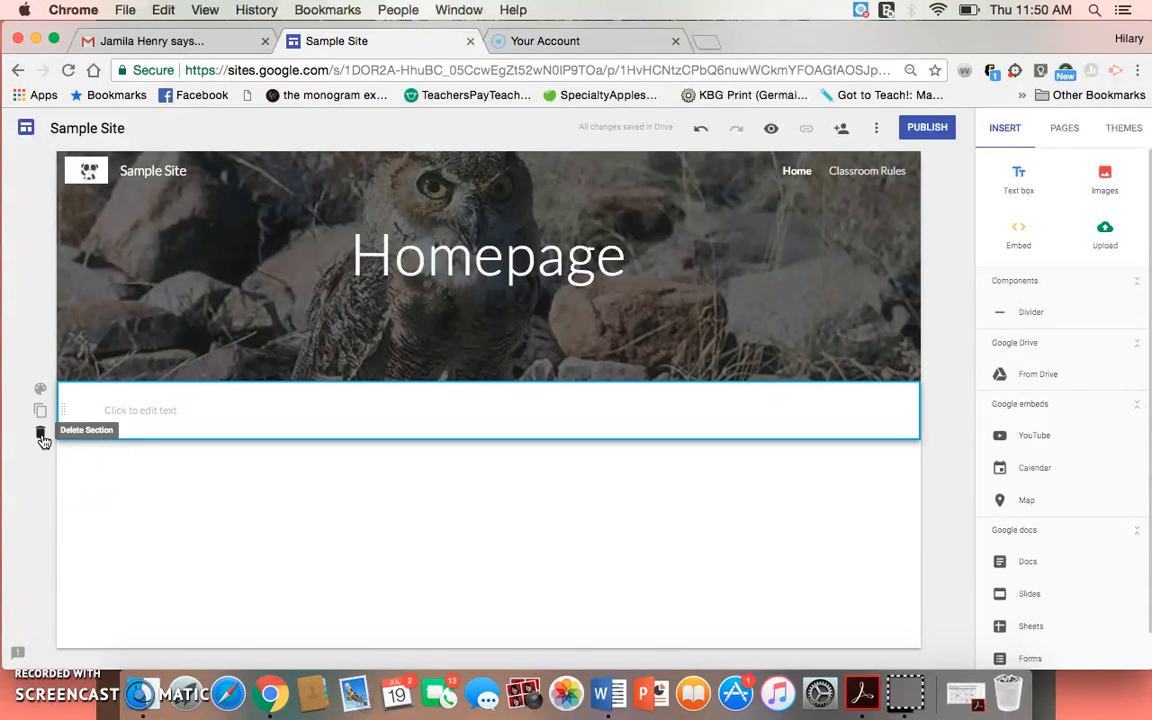
Step: Delete the empty text box section and look through the image sources By URL, Search, Your albums and Google Drive
click(41, 437)
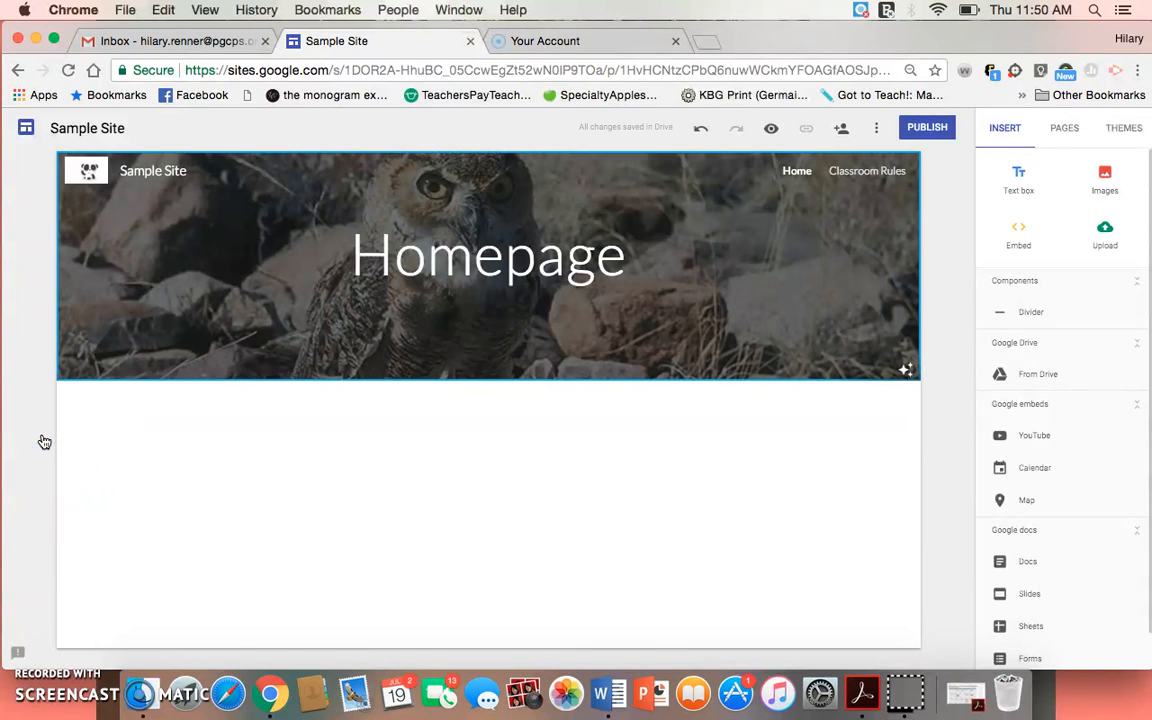
click(1115, 187)
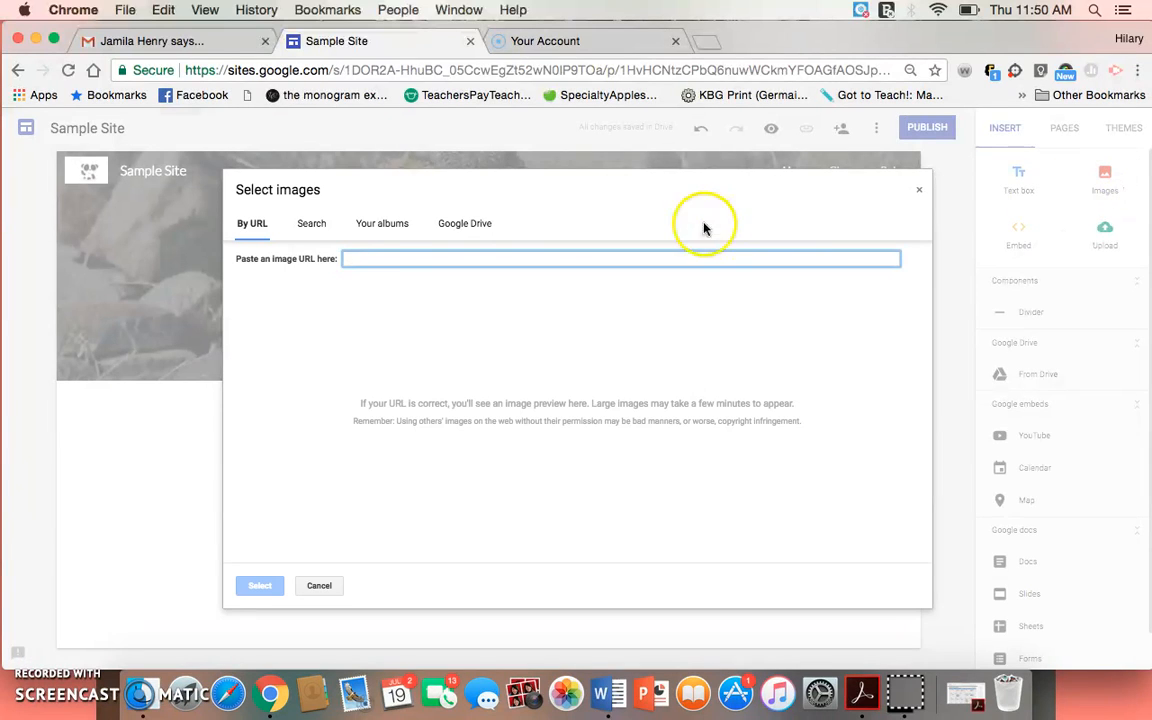
click(311, 225)
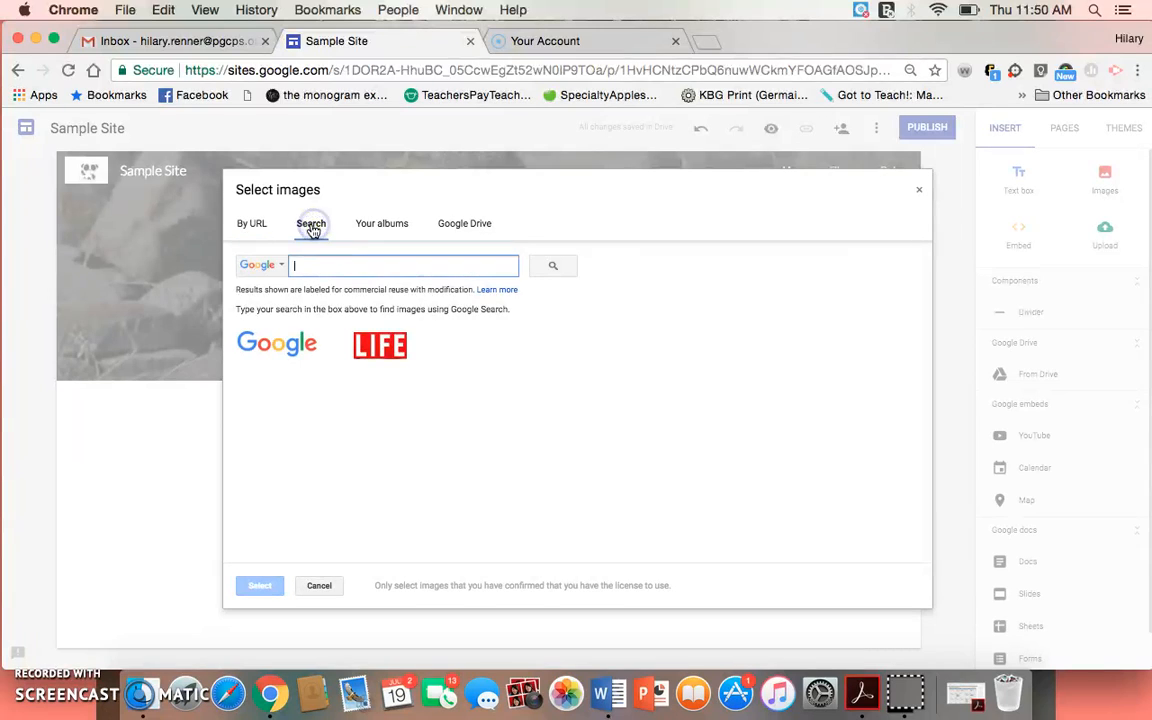
click(252, 232)
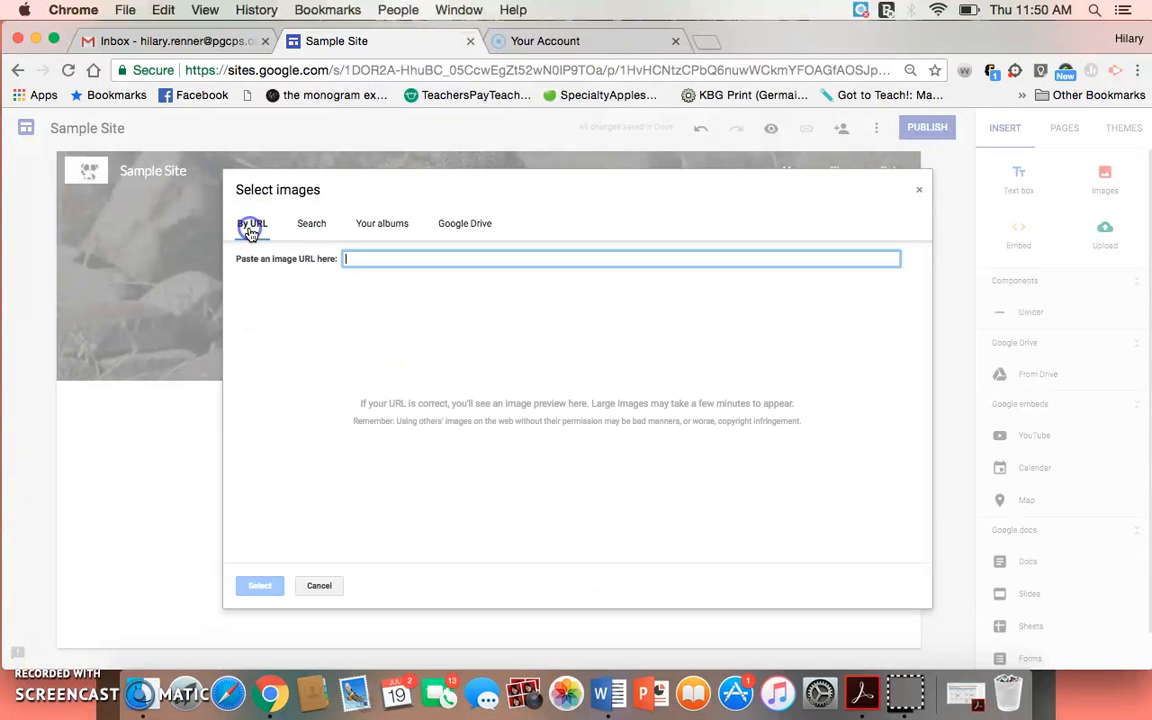
click(318, 226)
click(398, 226)
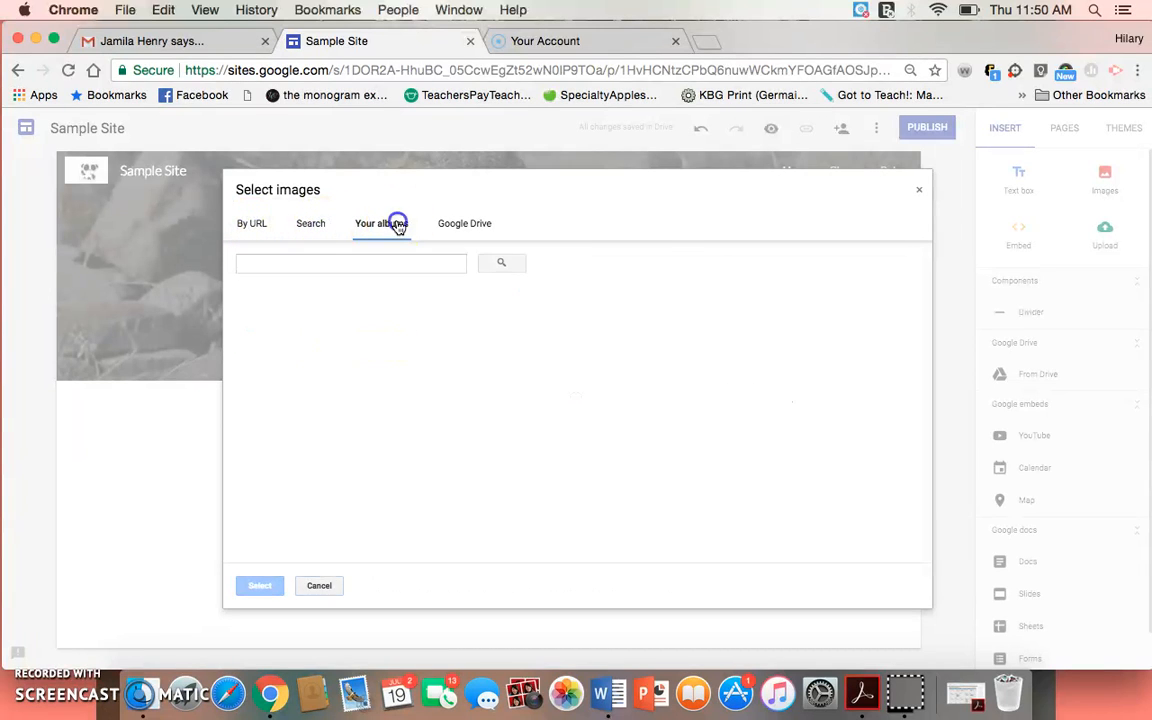
click(457, 228)
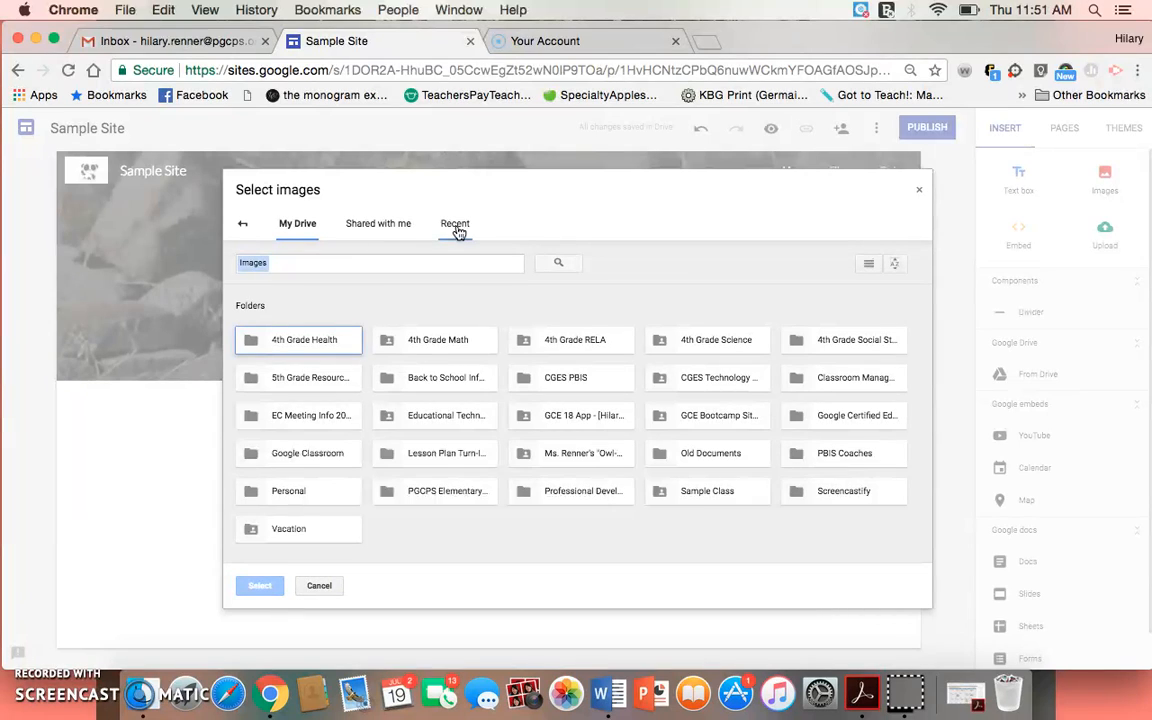
click(243, 225)
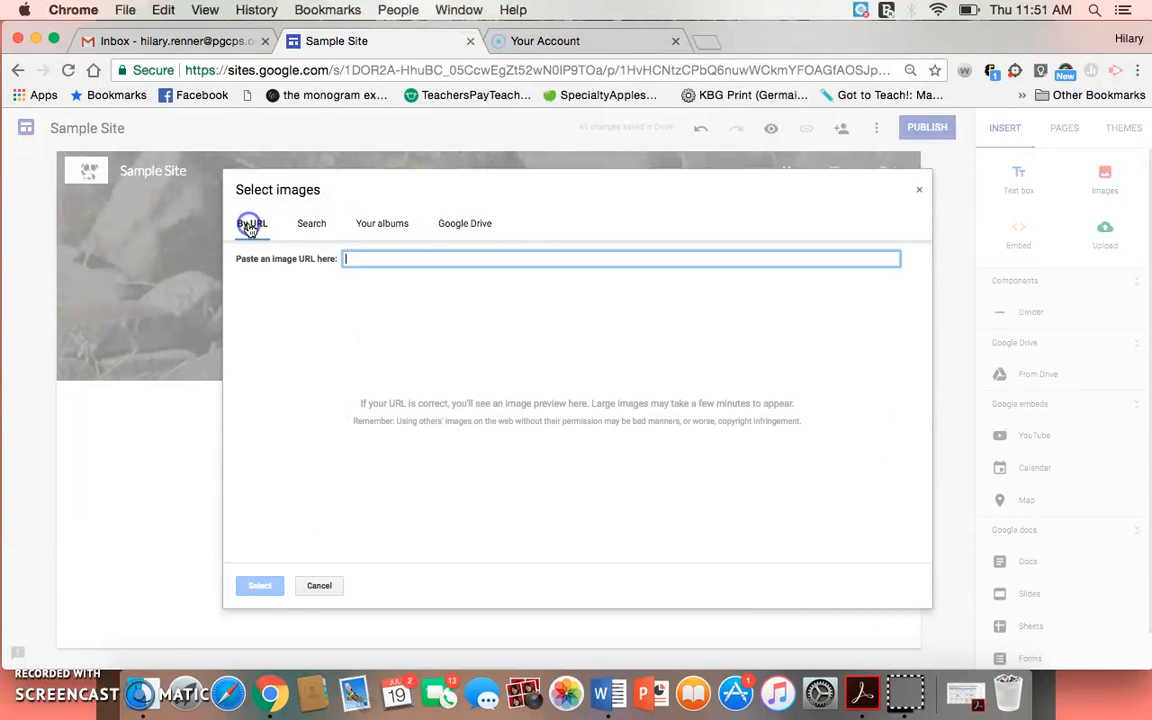
Step: Search the web images for "snowy owls" and insert the picture of the owl flying beside a wooden post
click(311, 223)
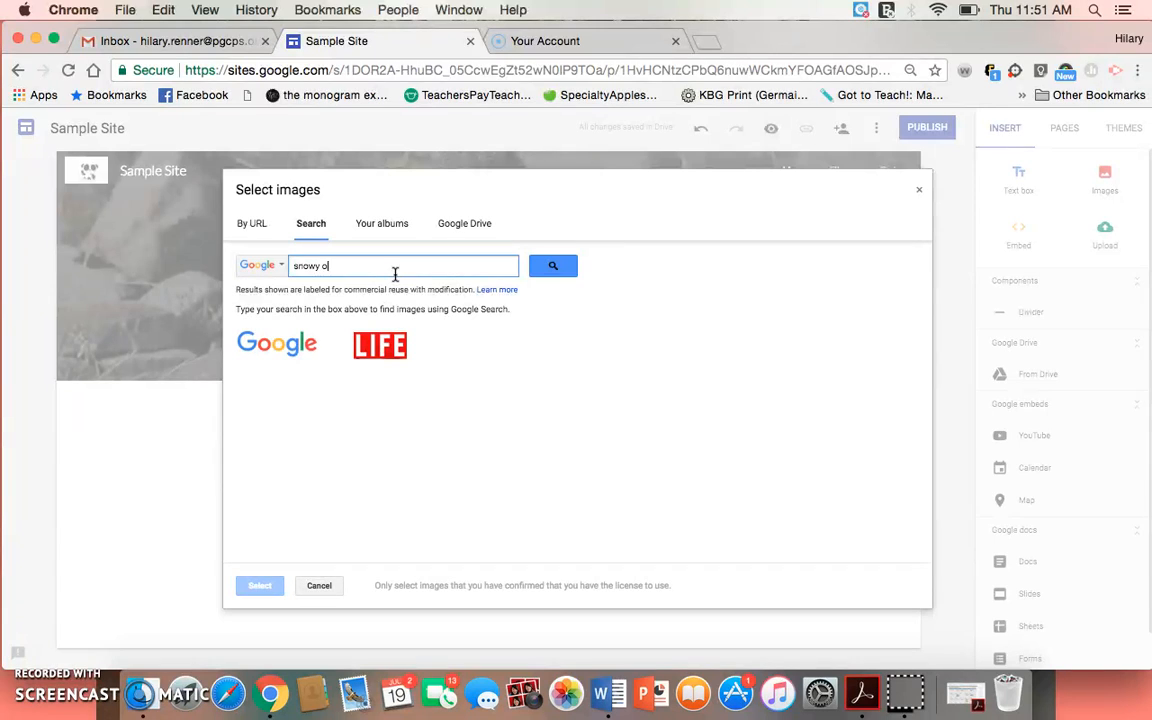
key(Return)
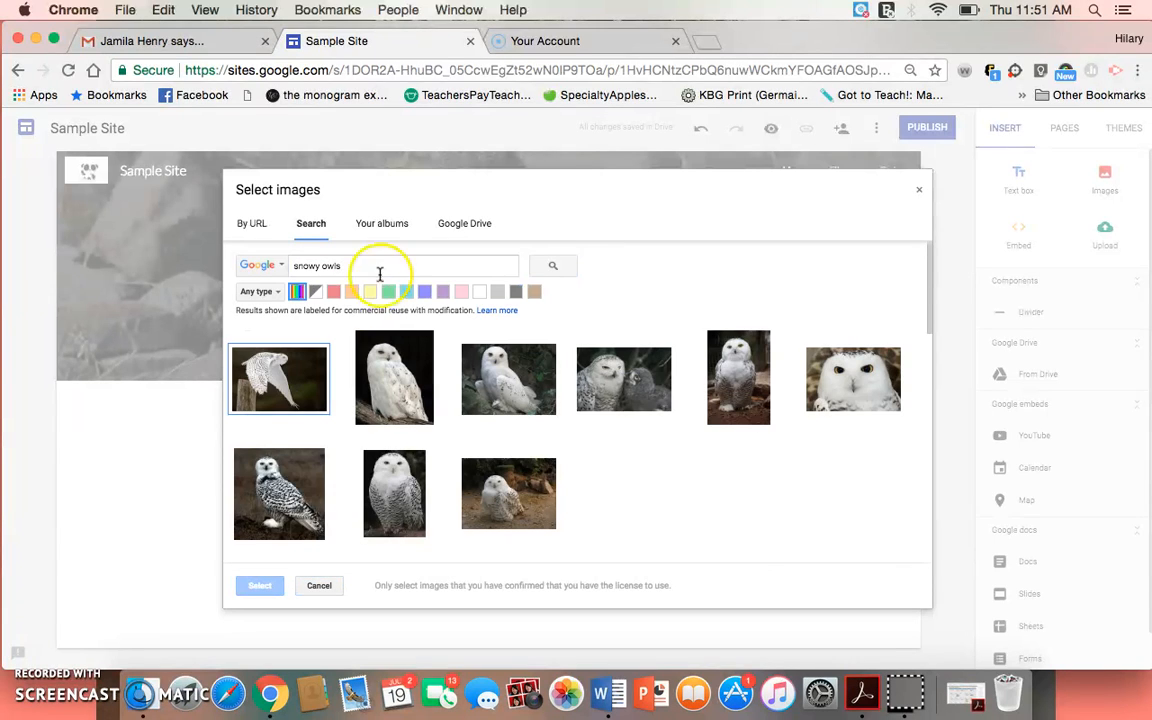
click(334, 470)
click(285, 375)
click(261, 588)
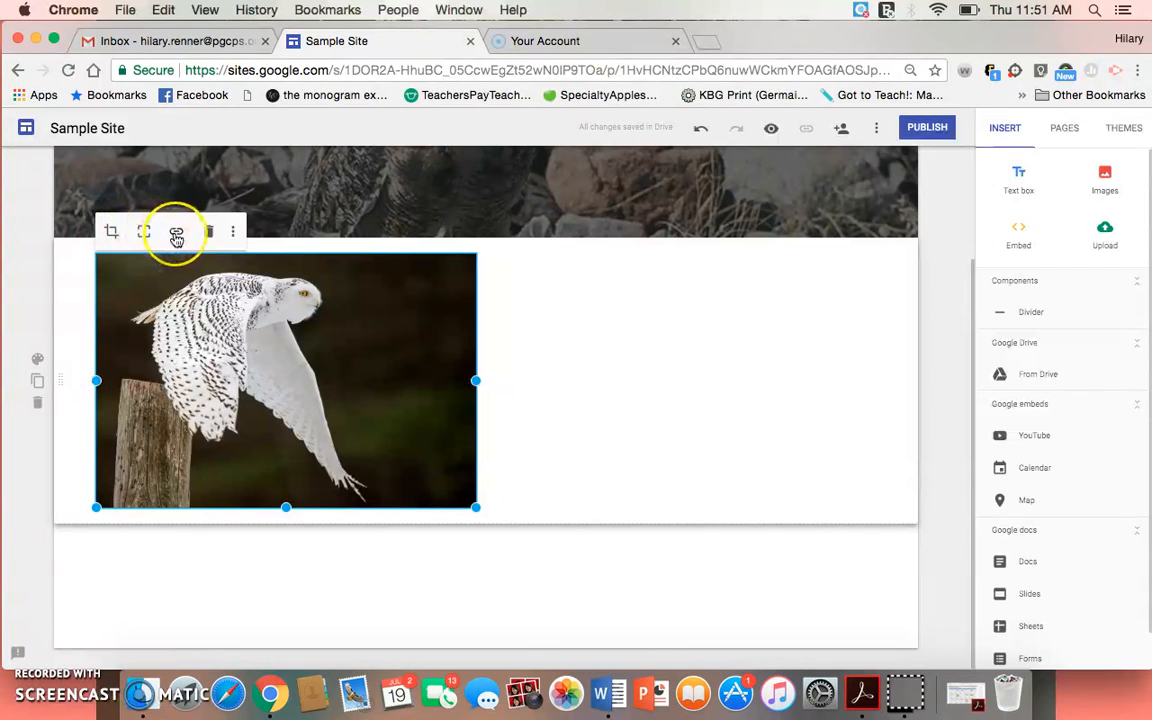
Step: Look at the owl image's additional options and move the image toward the middle of its section
click(233, 236)
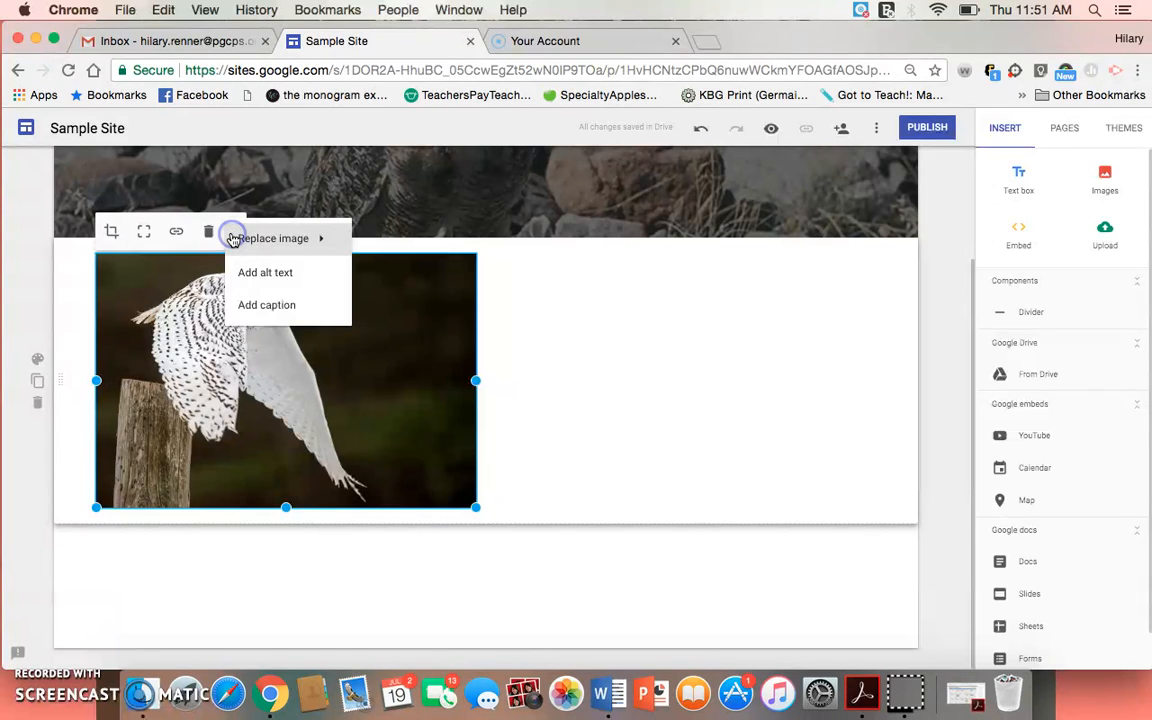
click(558, 265)
drag(303, 255, 586, 321)
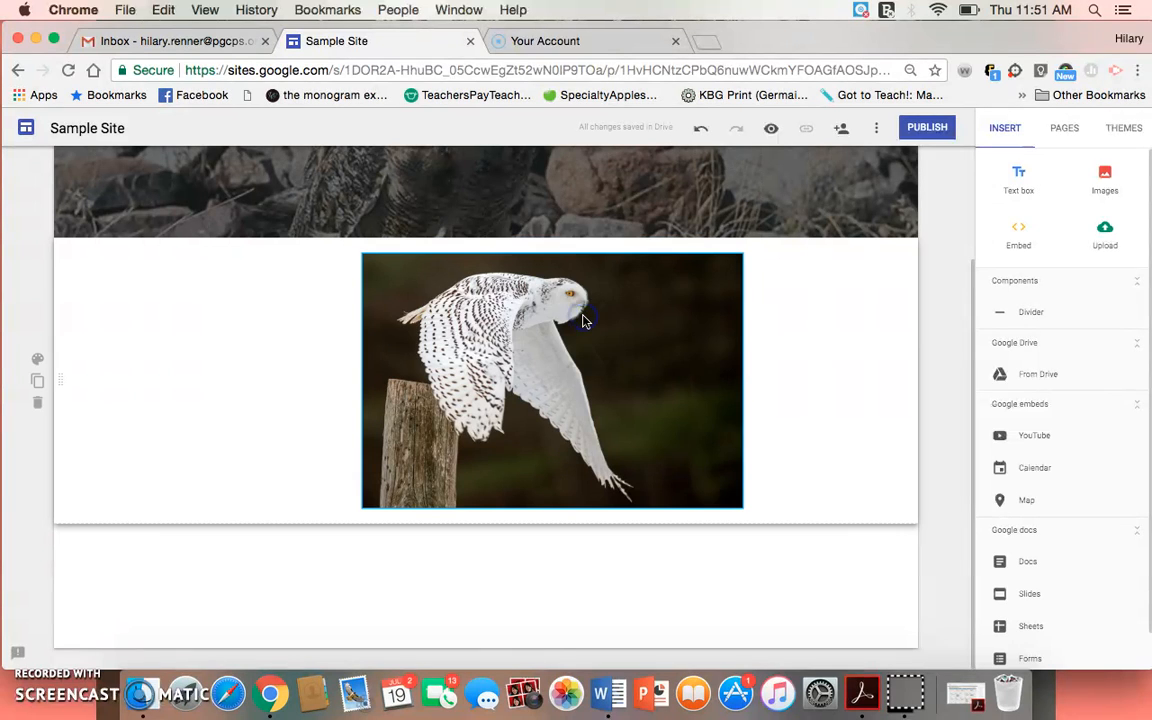
Step: Set the background style of the owl image's section to Emphasis 2
click(37, 362)
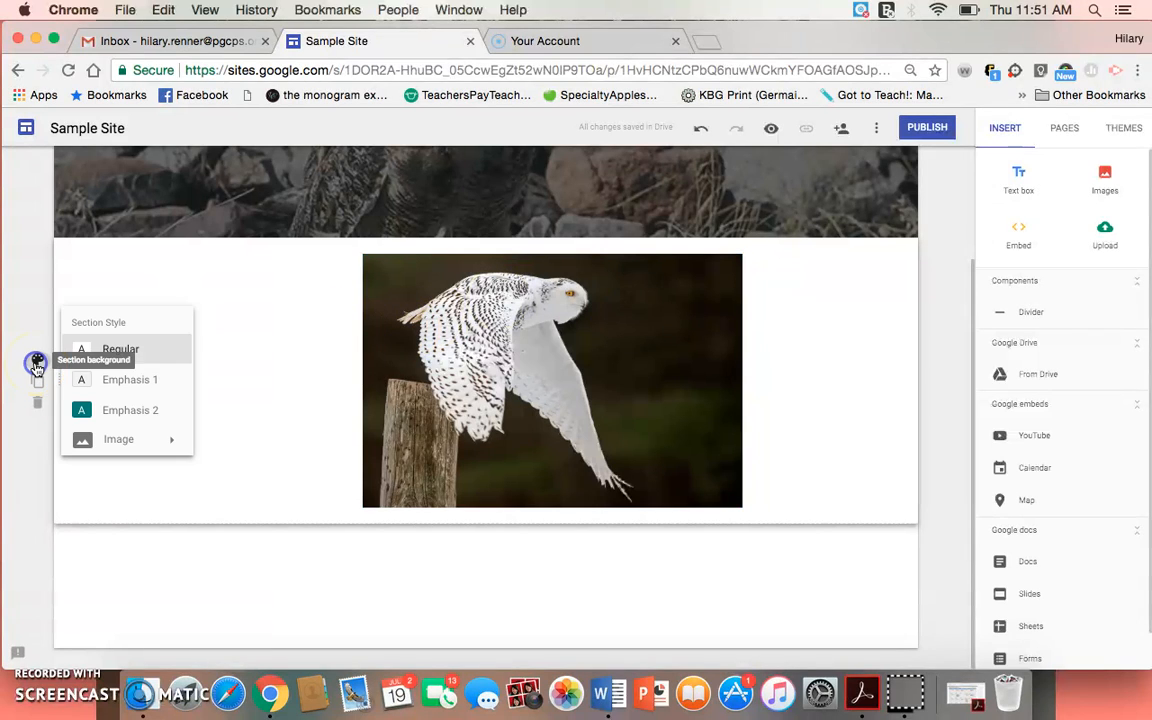
click(140, 418)
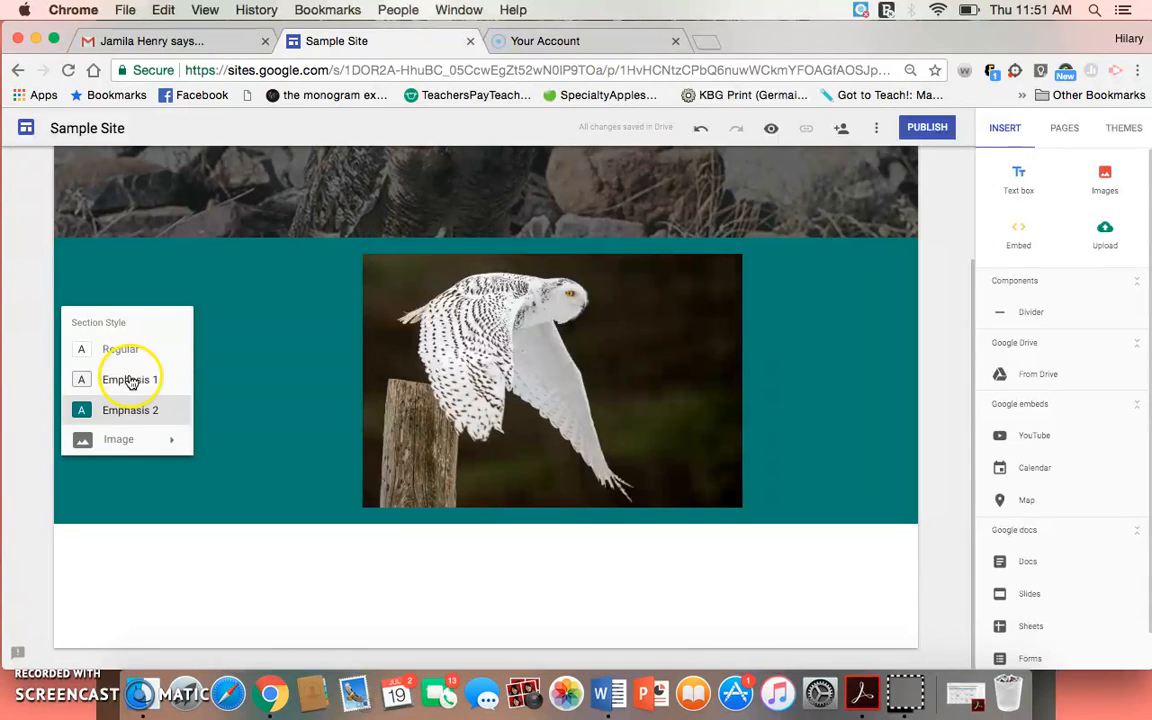
click(238, 441)
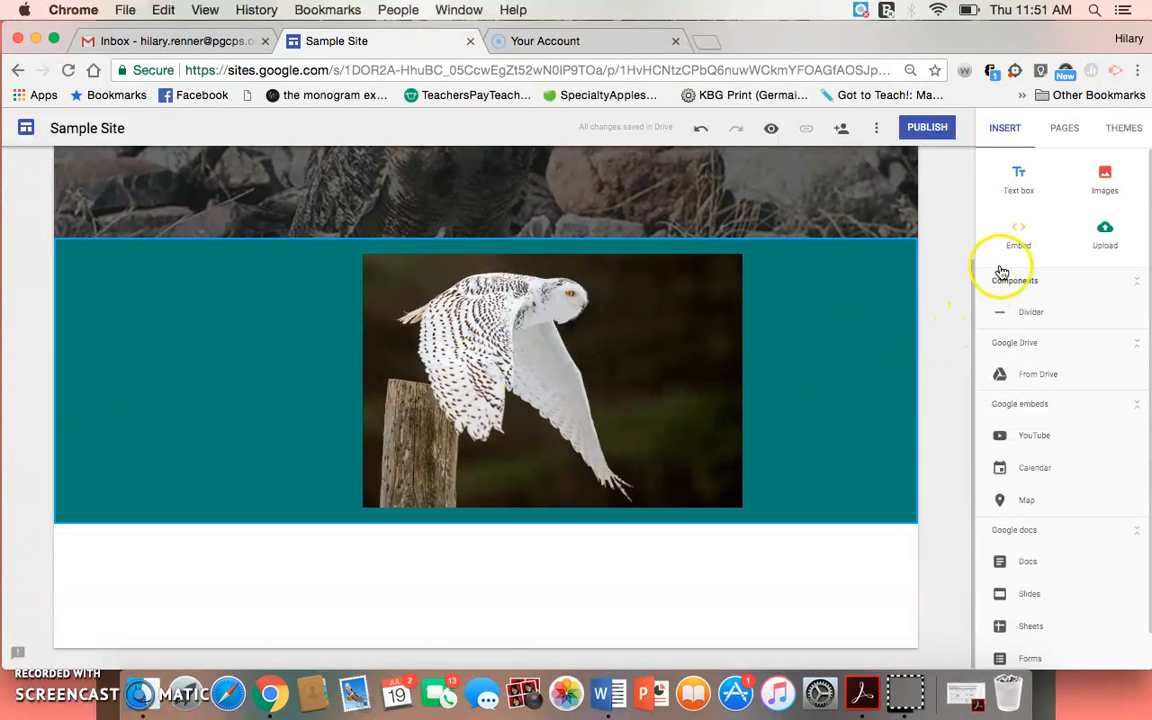
click(972, 385)
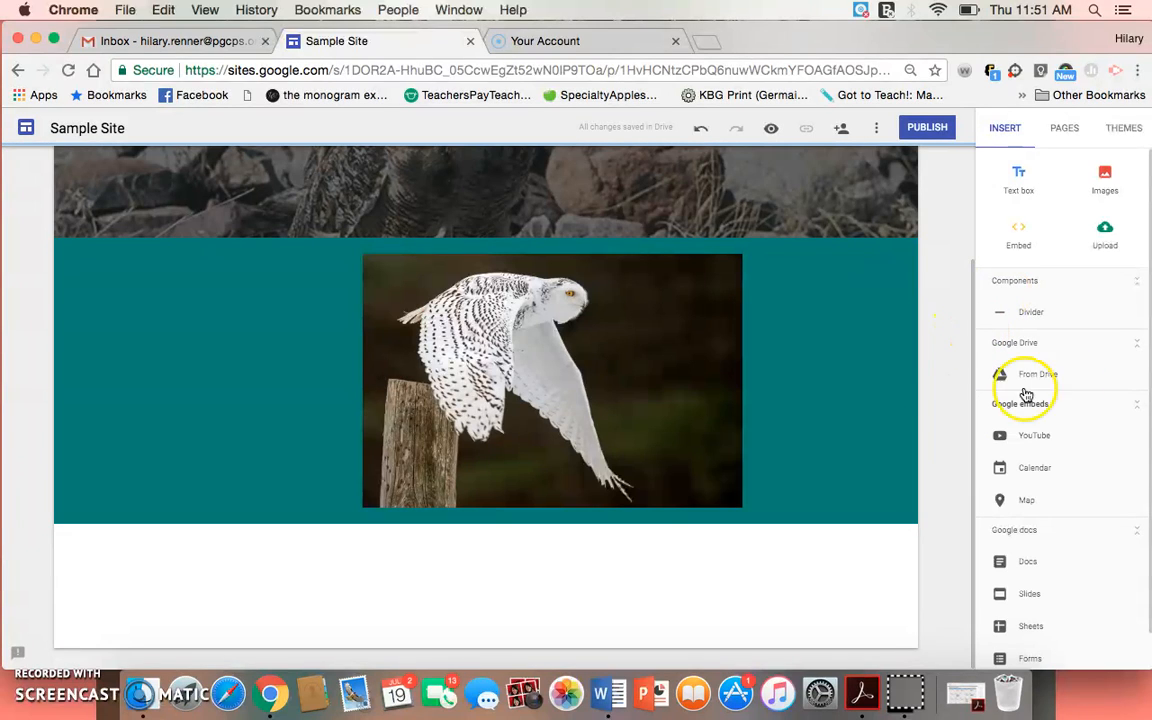
Step: Embed the 5-minute "Lattice Multiplication" YouTube video from a search for "lattice multiplication" and center it below the owl section
click(1035, 450)
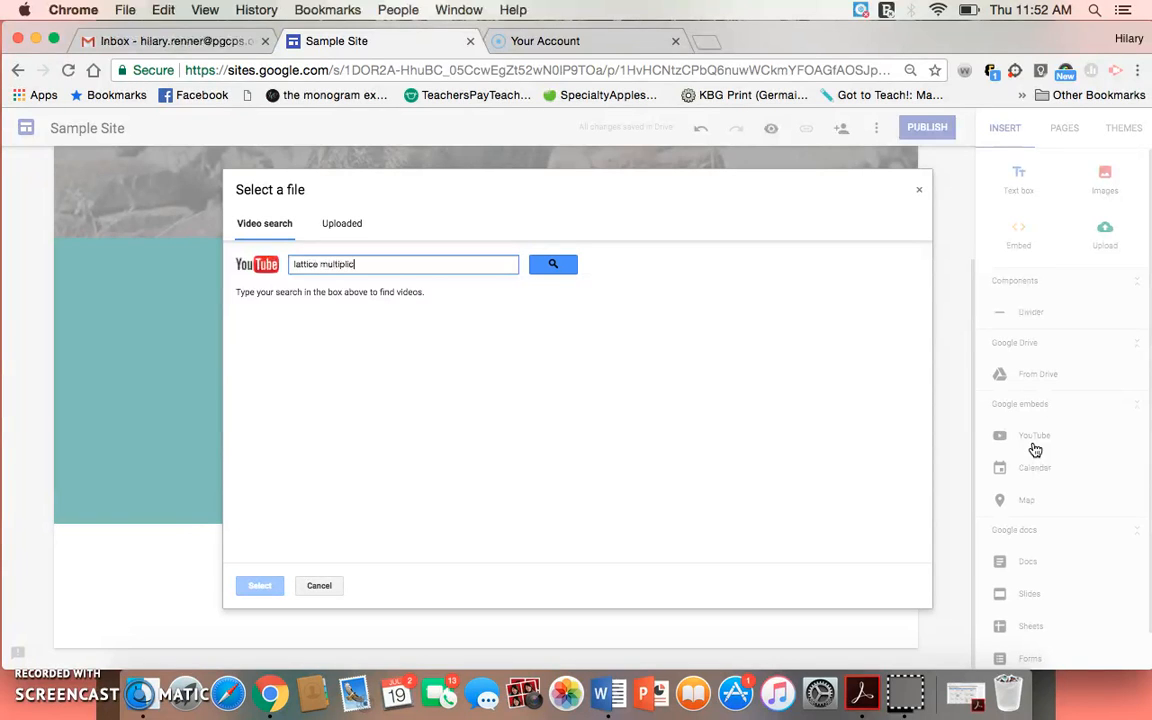
key(Return)
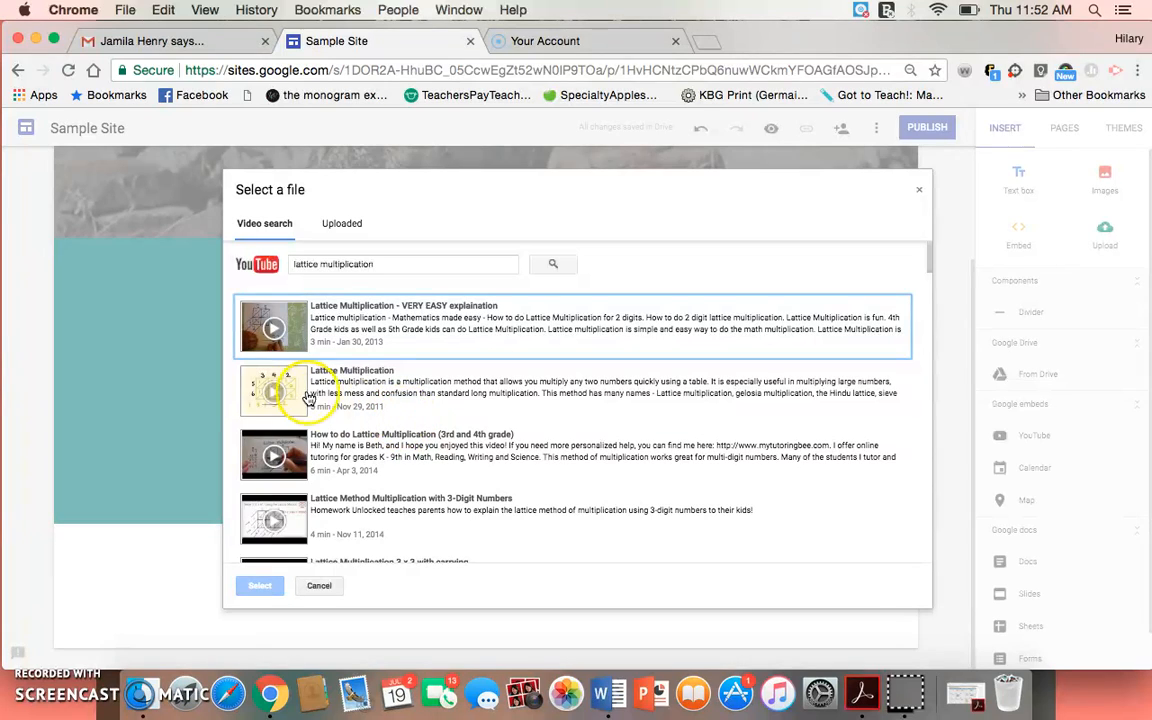
click(273, 372)
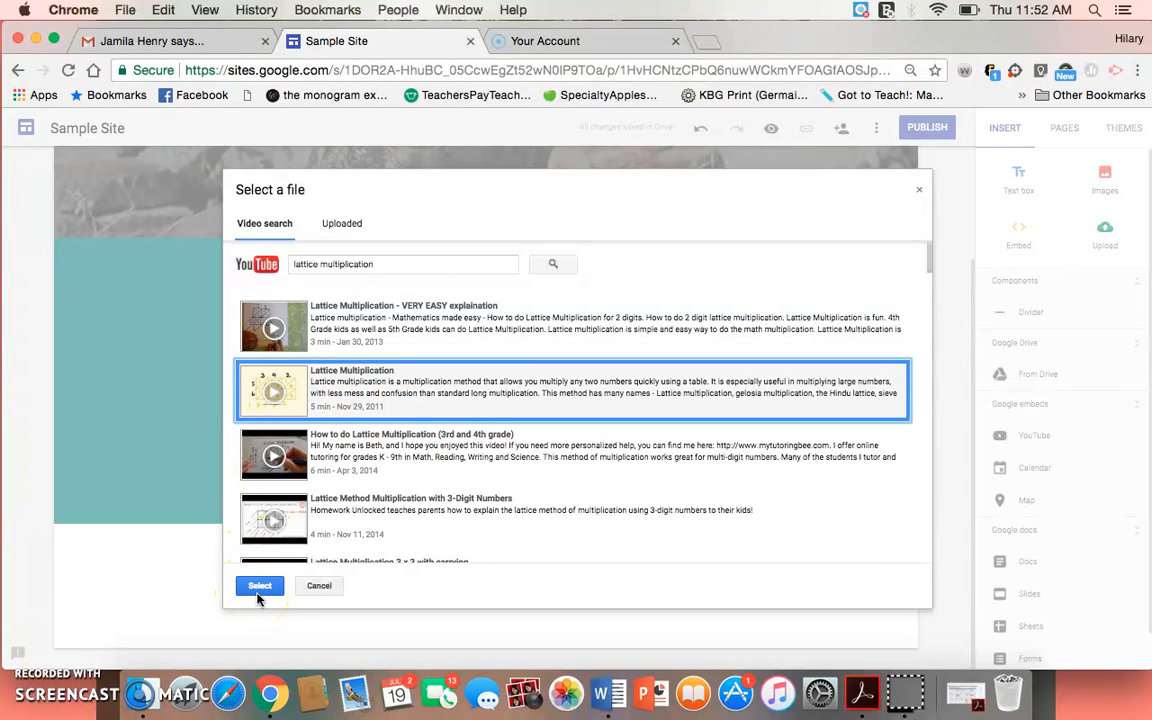
click(258, 590)
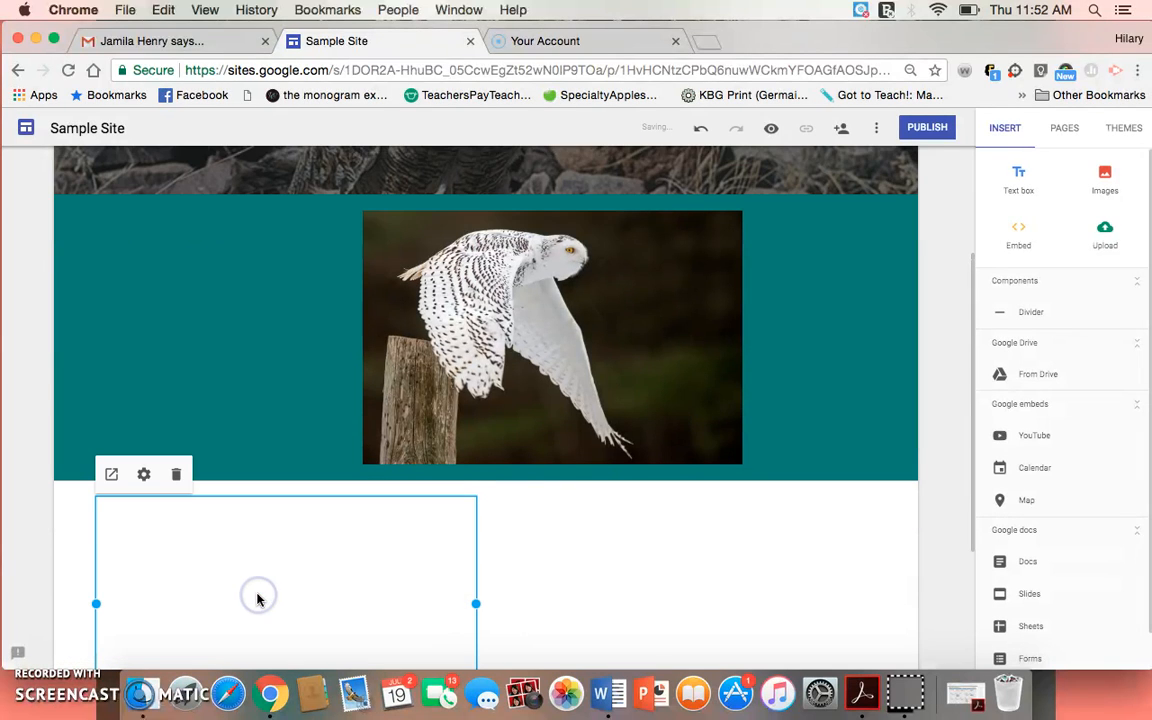
drag(973, 354, 973, 494)
drag(485, 431, 490, 392)
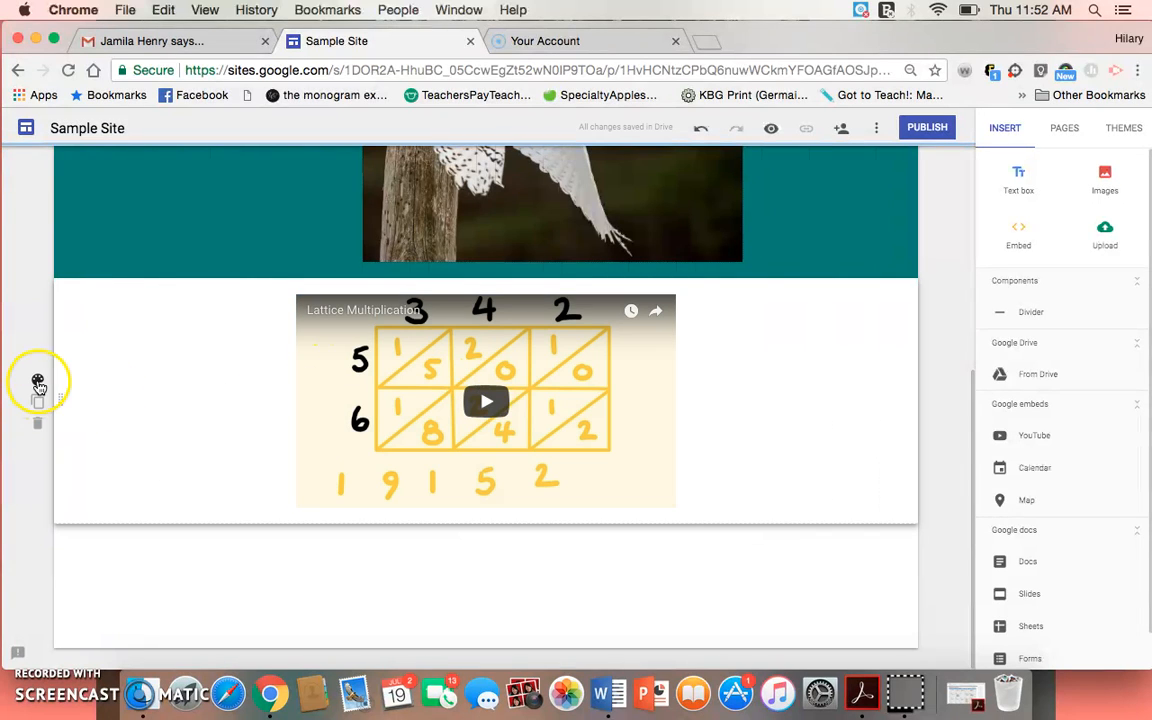
Step: Set the background style of the Lattice Multiplication video's section to Emphasis 2
click(38, 381)
click(145, 430)
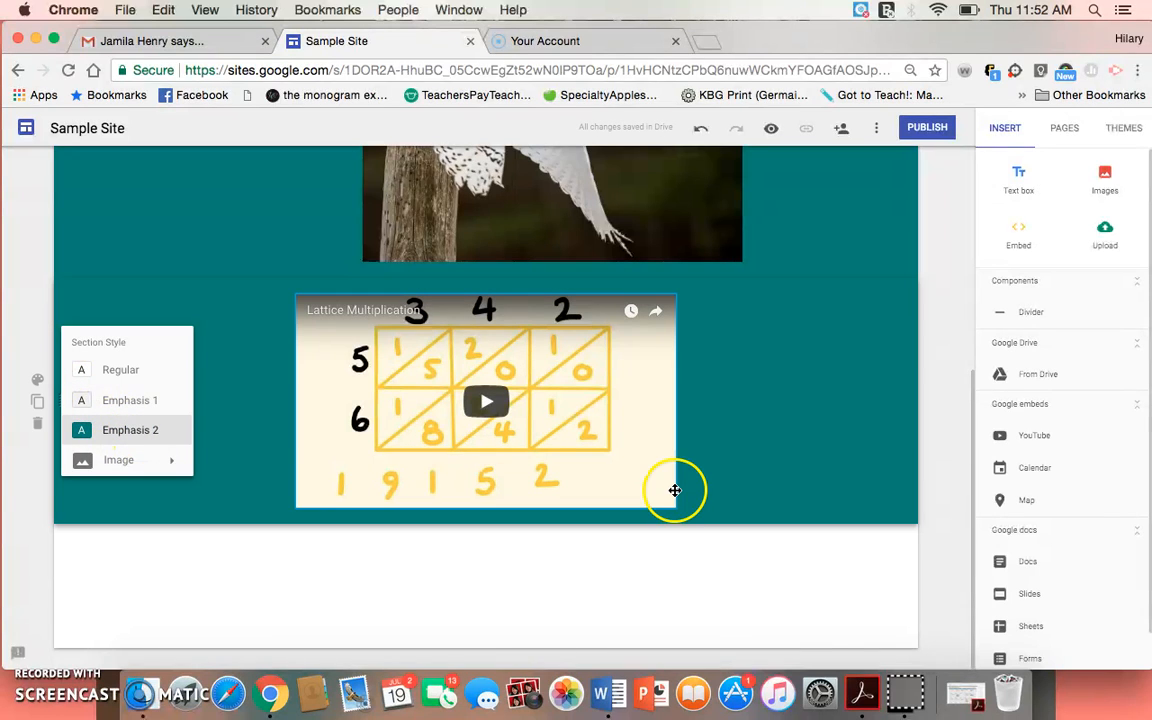
right_click(675, 492)
click(865, 571)
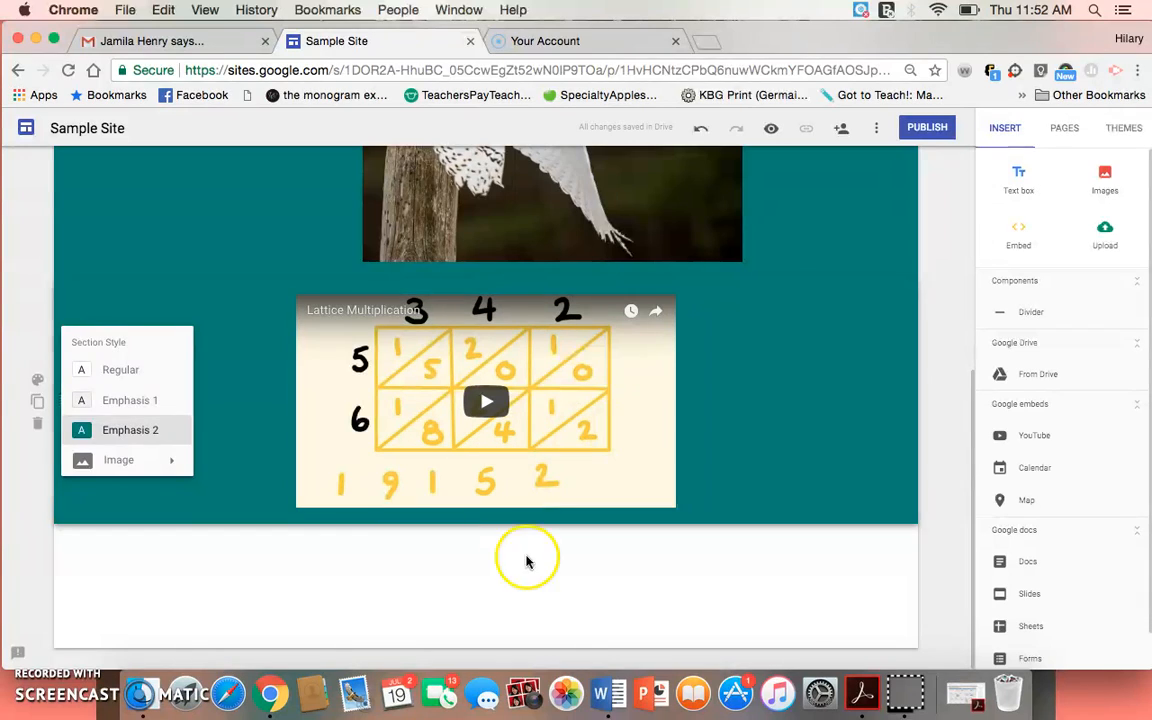
click(576, 532)
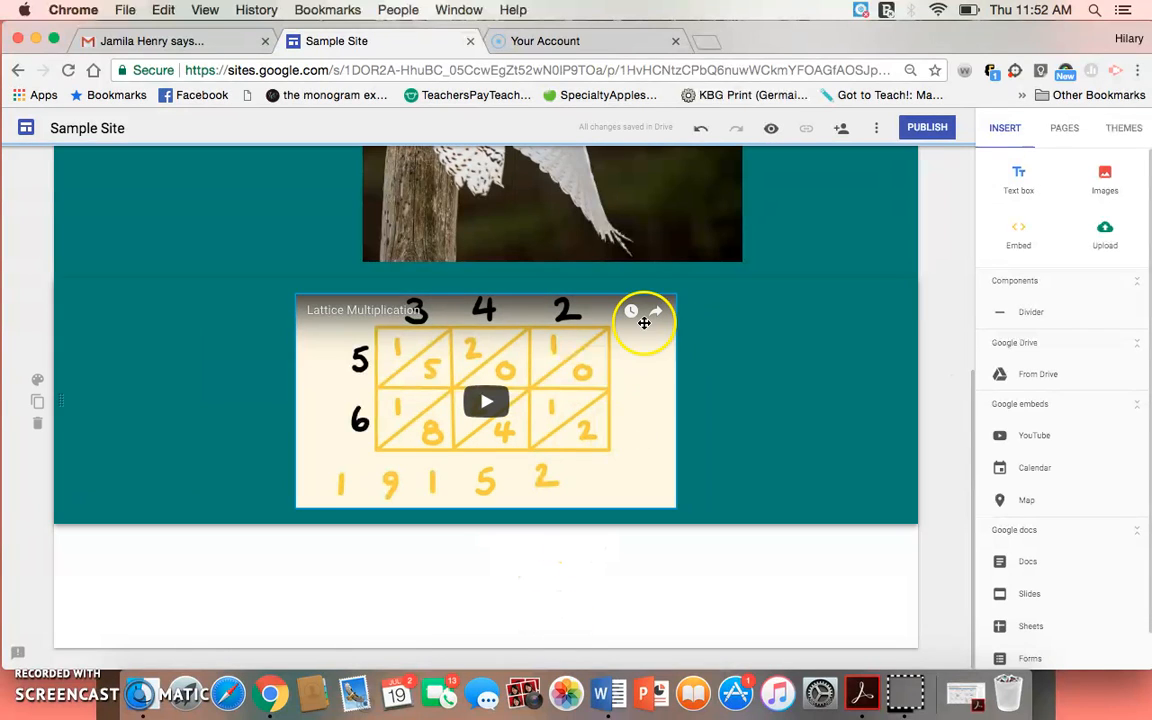
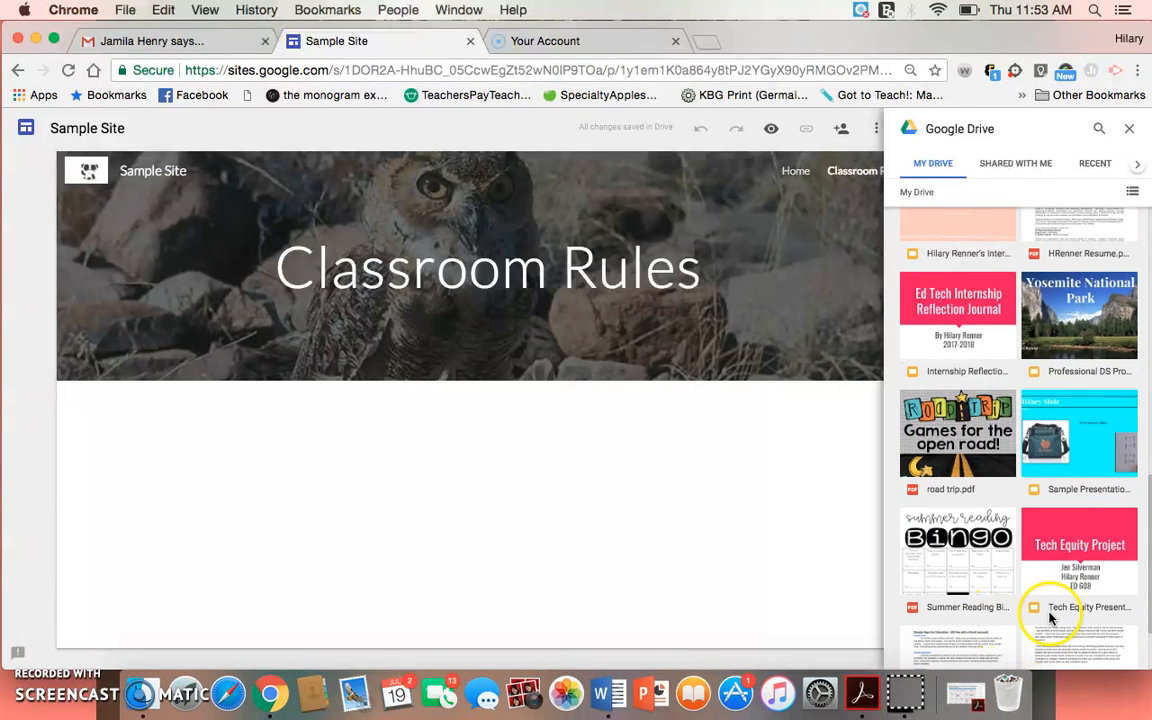
Step: Insert the Technology Resources document from My Drive into the Classroom Rules page
click(1147, 518)
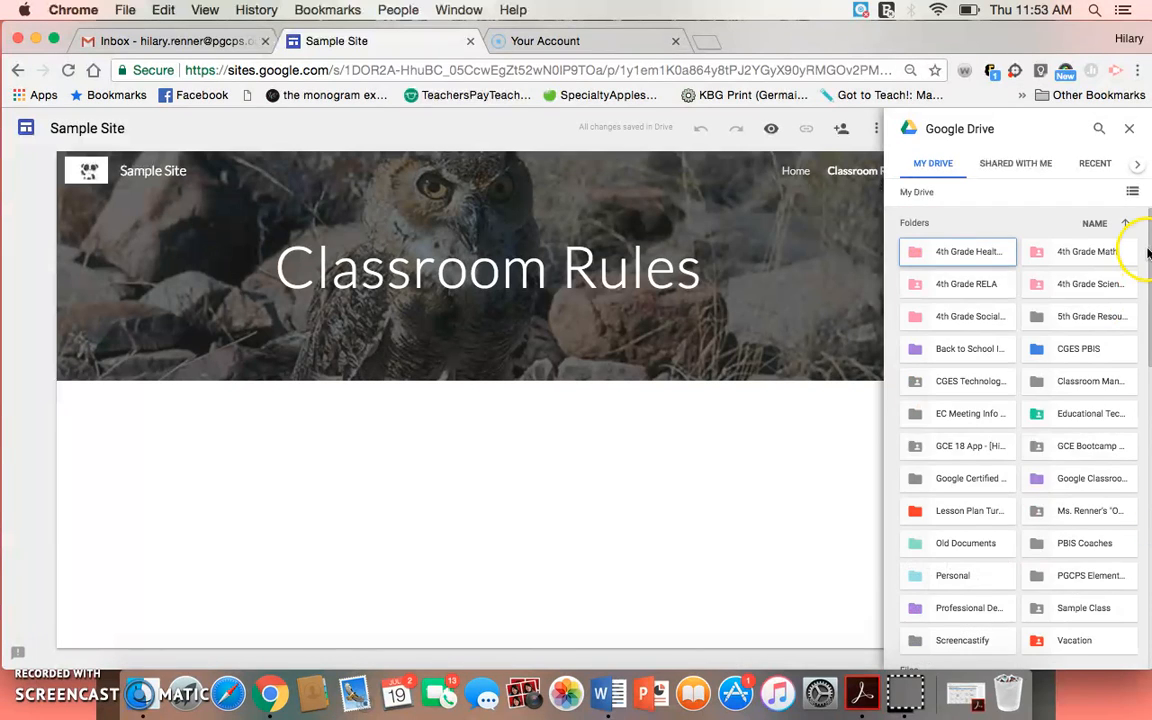
drag(1147, 253, 1136, 585)
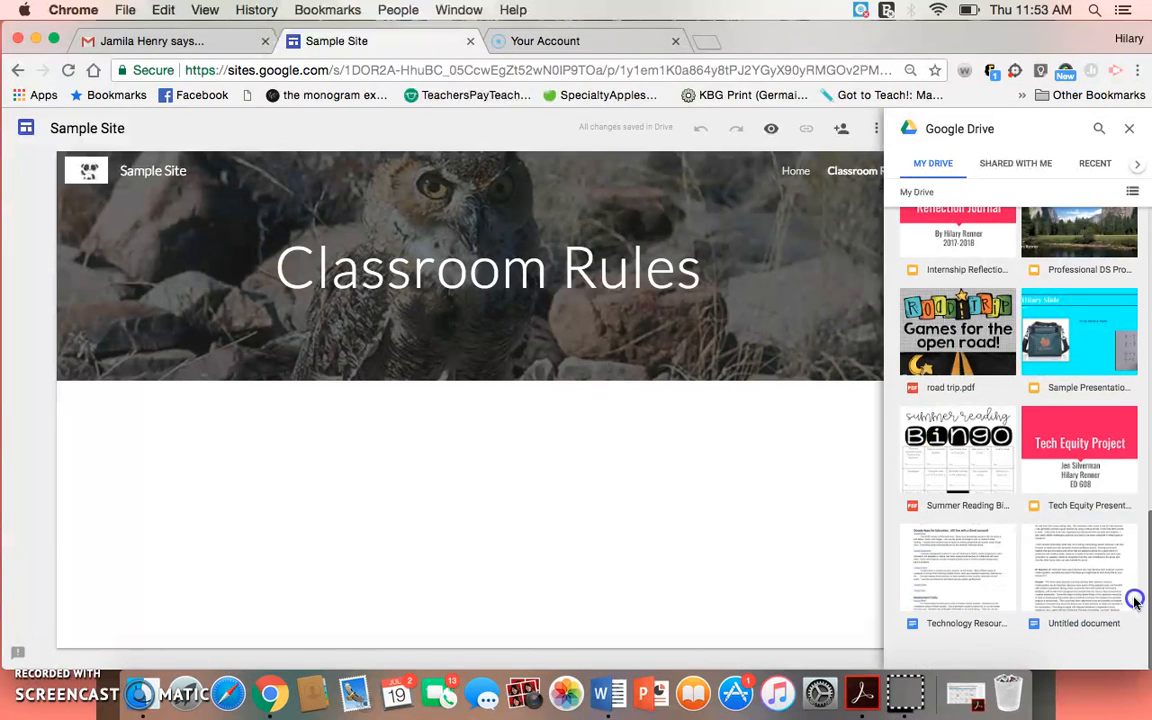
click(955, 570)
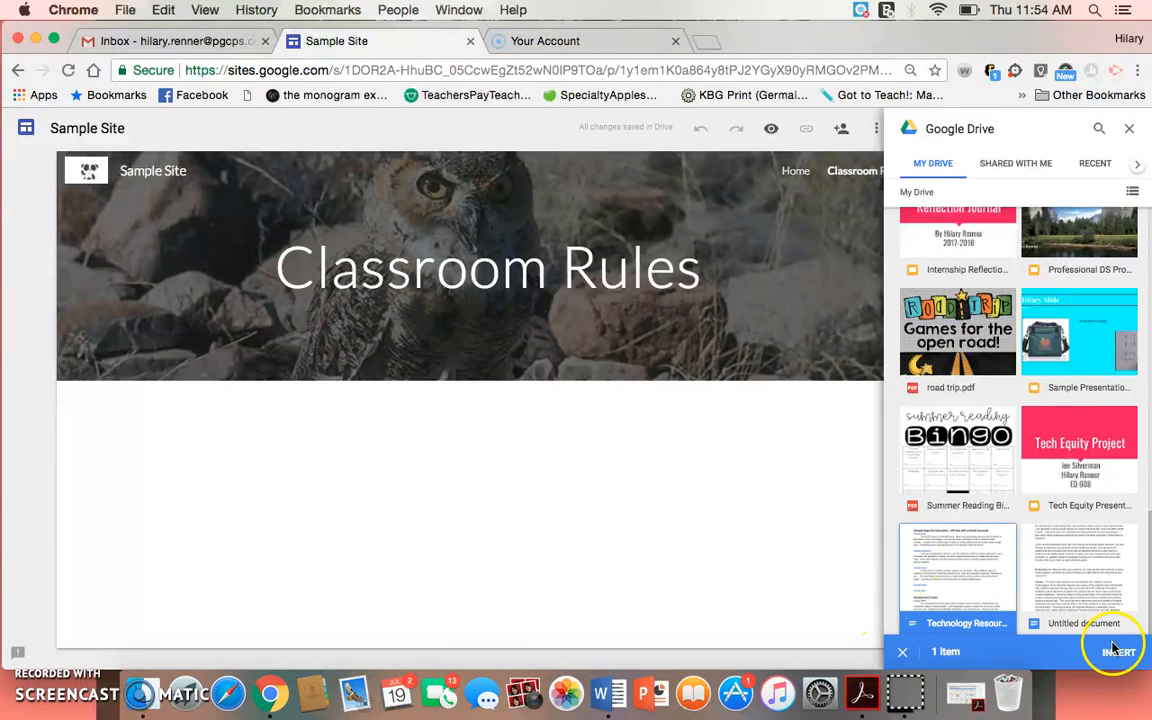
click(1117, 651)
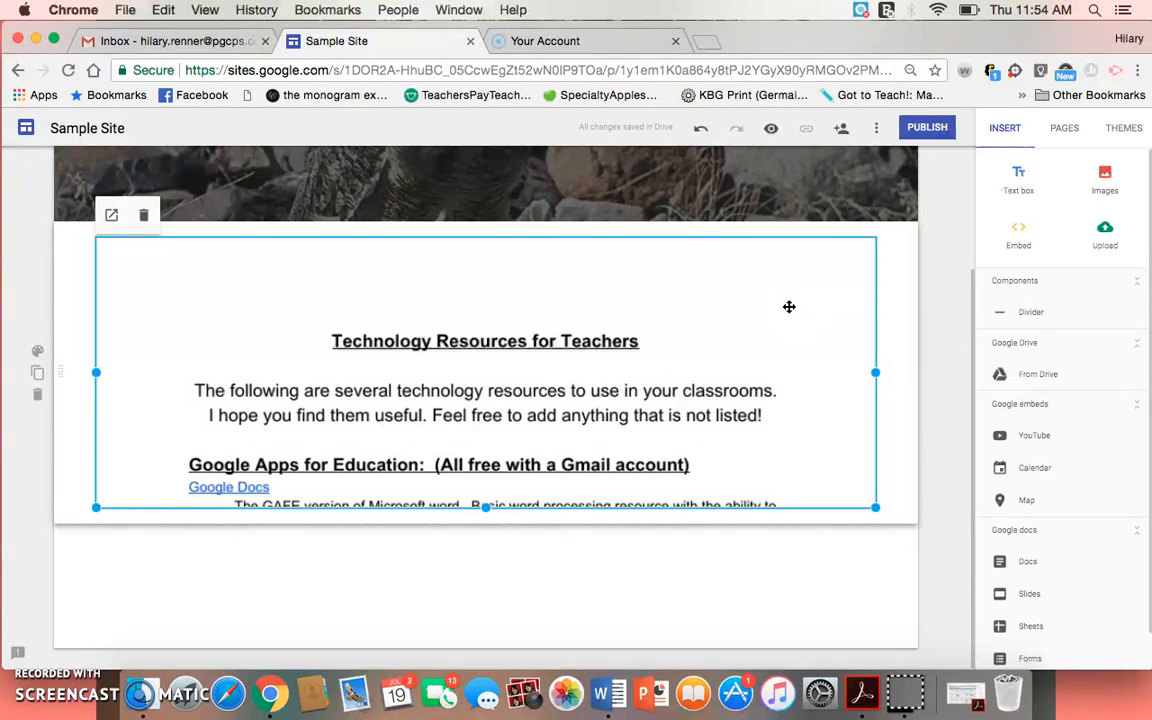
Step: Open the embedded Technology Resources document in its own tab, close it and delete the embed from the page
right_click(711, 568)
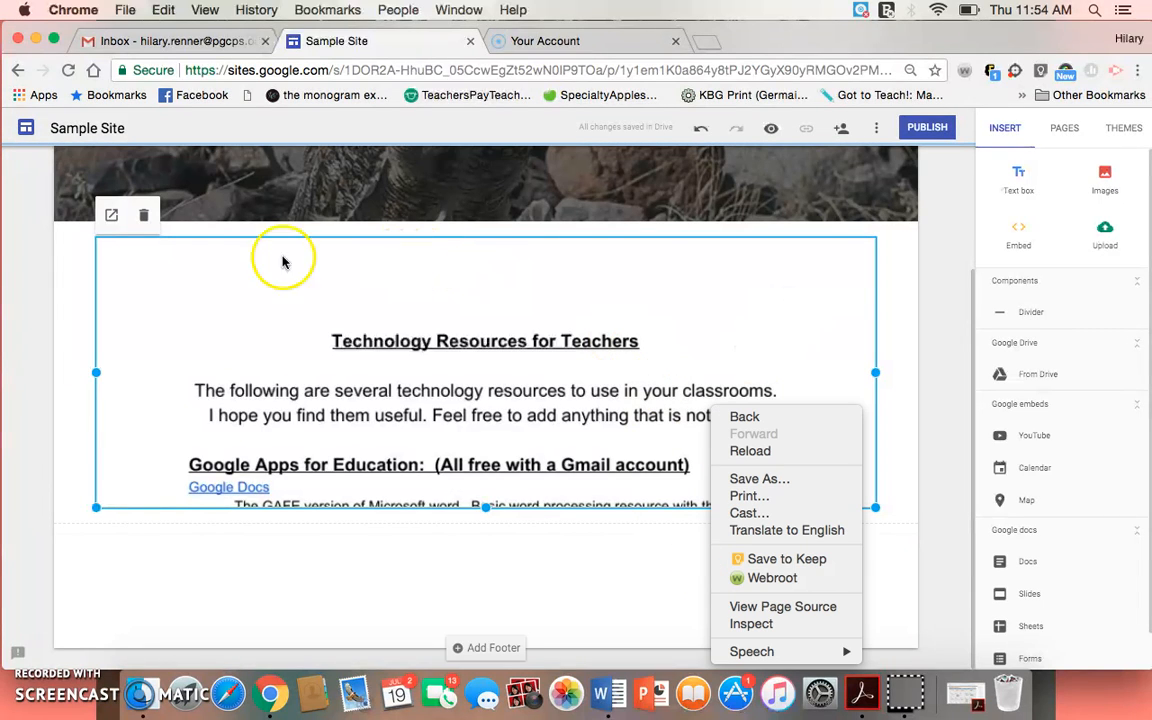
click(114, 218)
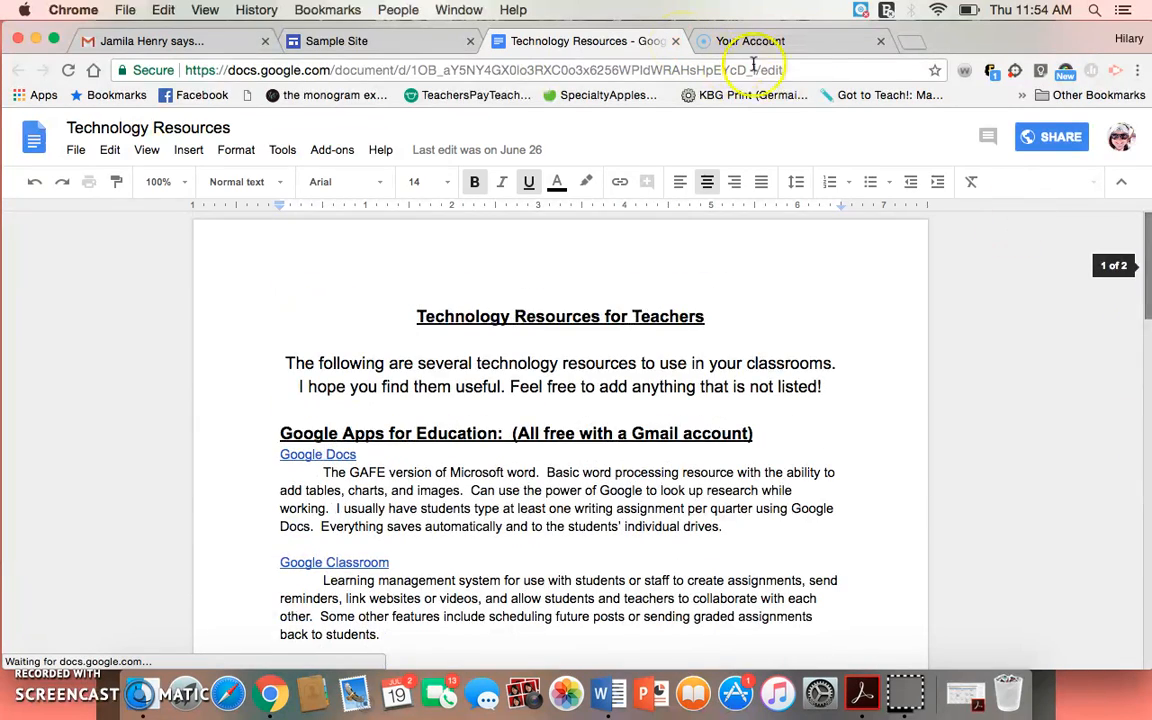
click(675, 41)
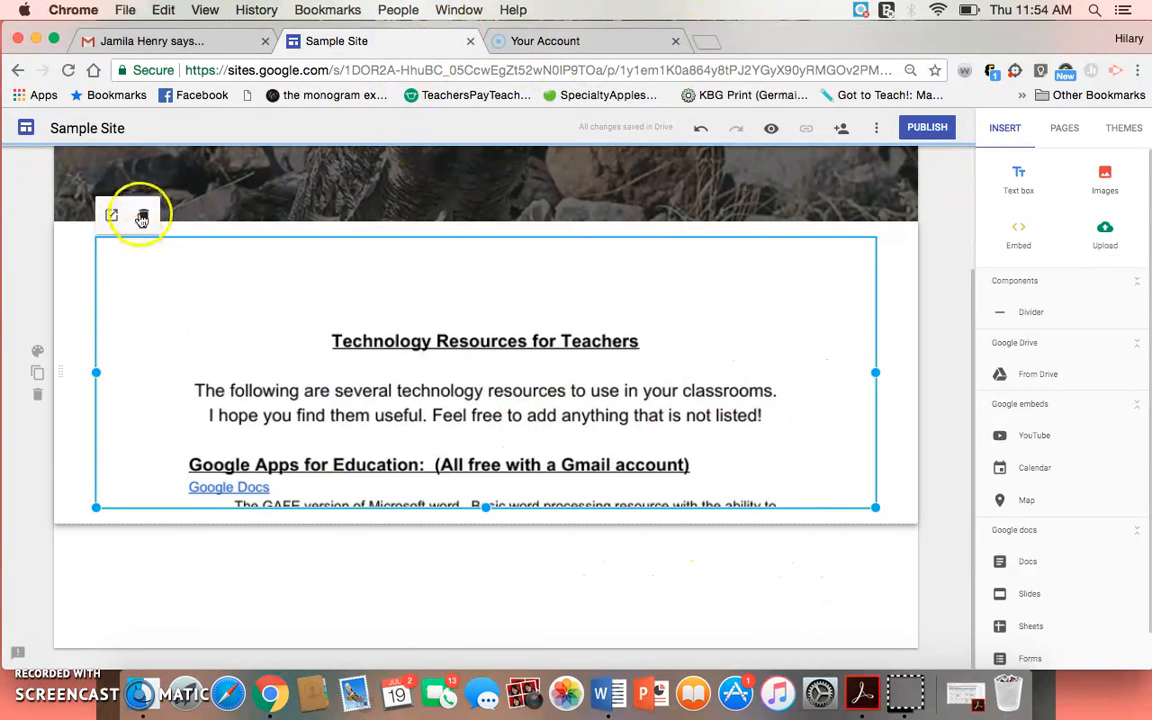
click(142, 218)
Step: Insert the 4th Grade Health folder from My Drive into the Classroom Rules page
click(1041, 384)
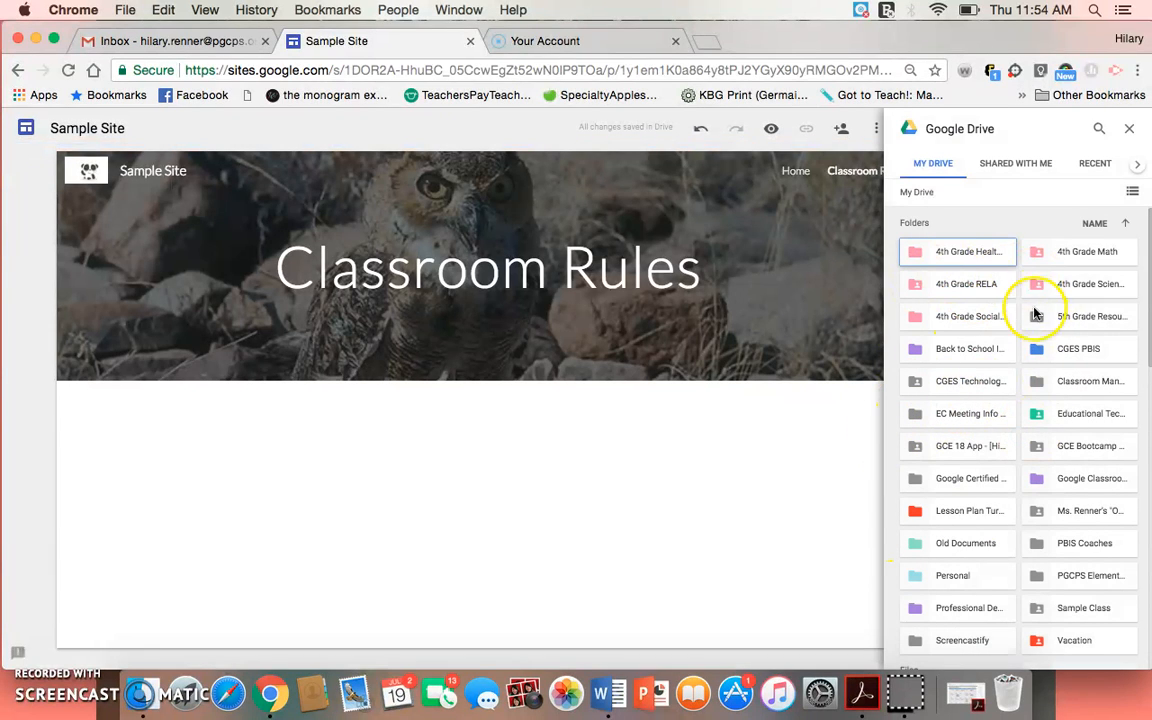
click(975, 258)
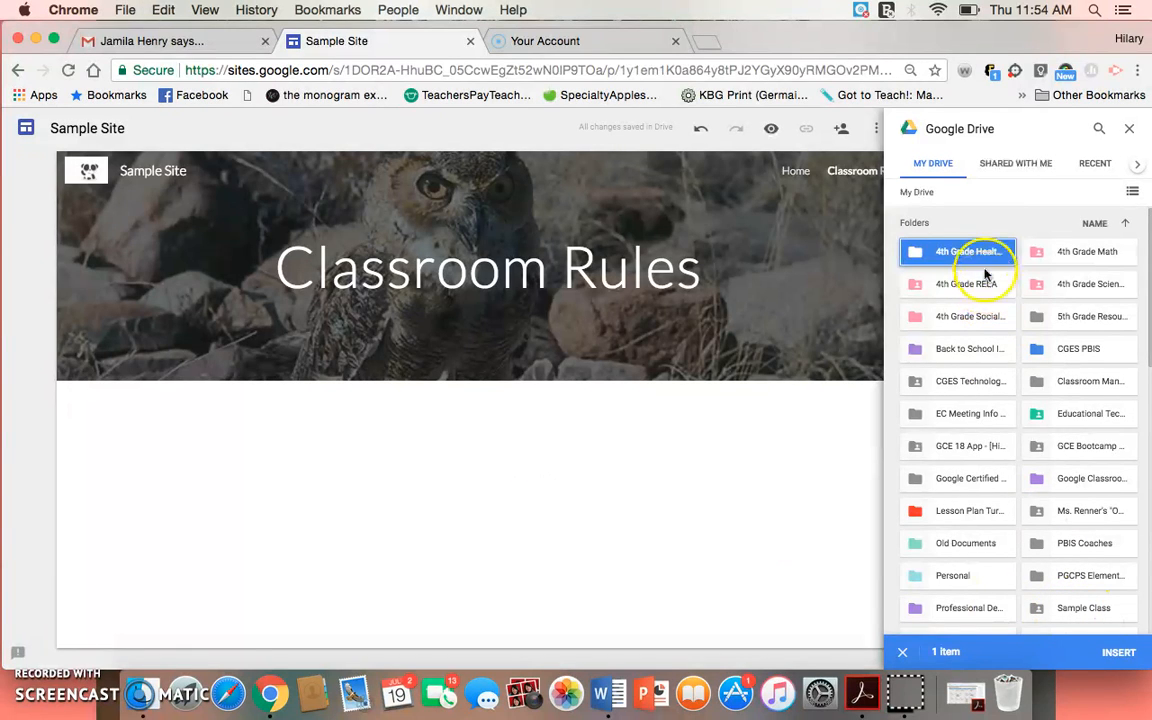
click(1117, 653)
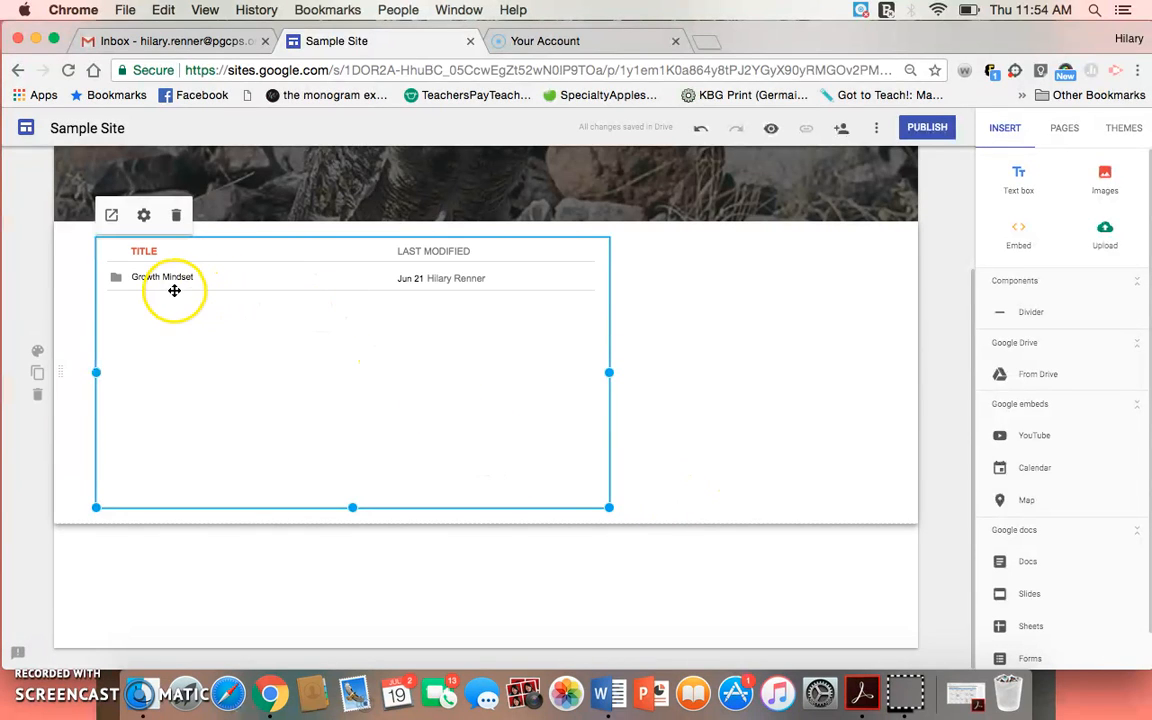
Step: Open the embedded 4th Grade Health folder in its own tab, close it and delete the folder embed from the page
click(111, 215)
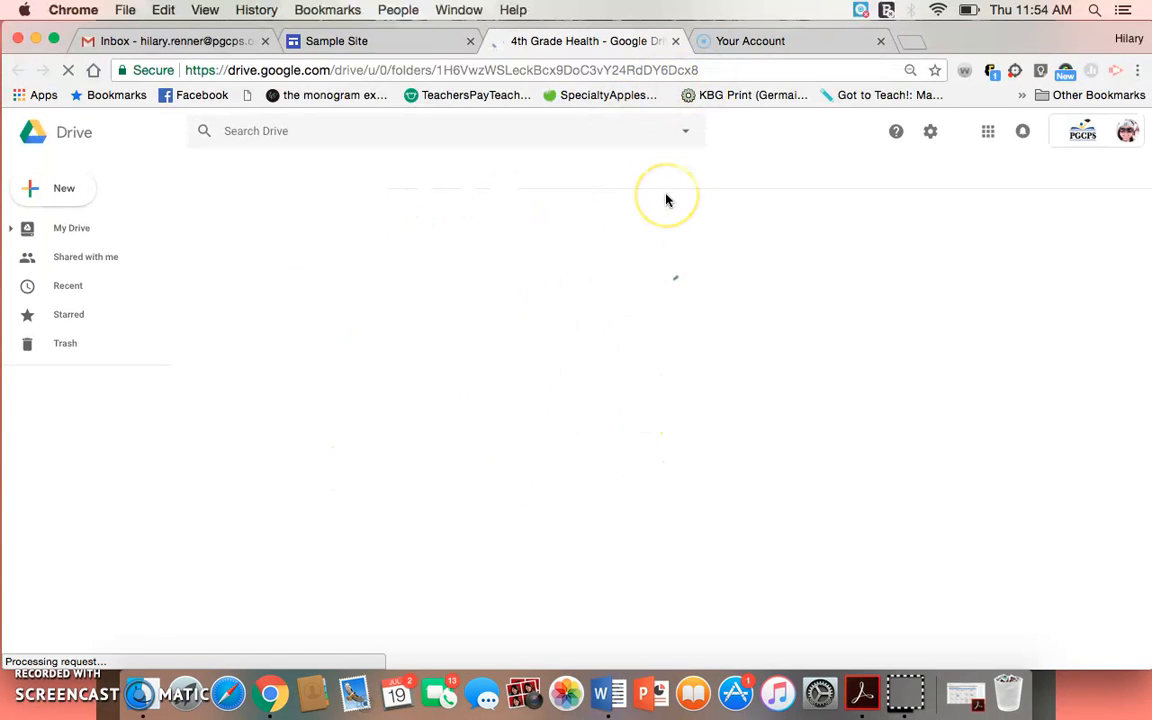
click(678, 41)
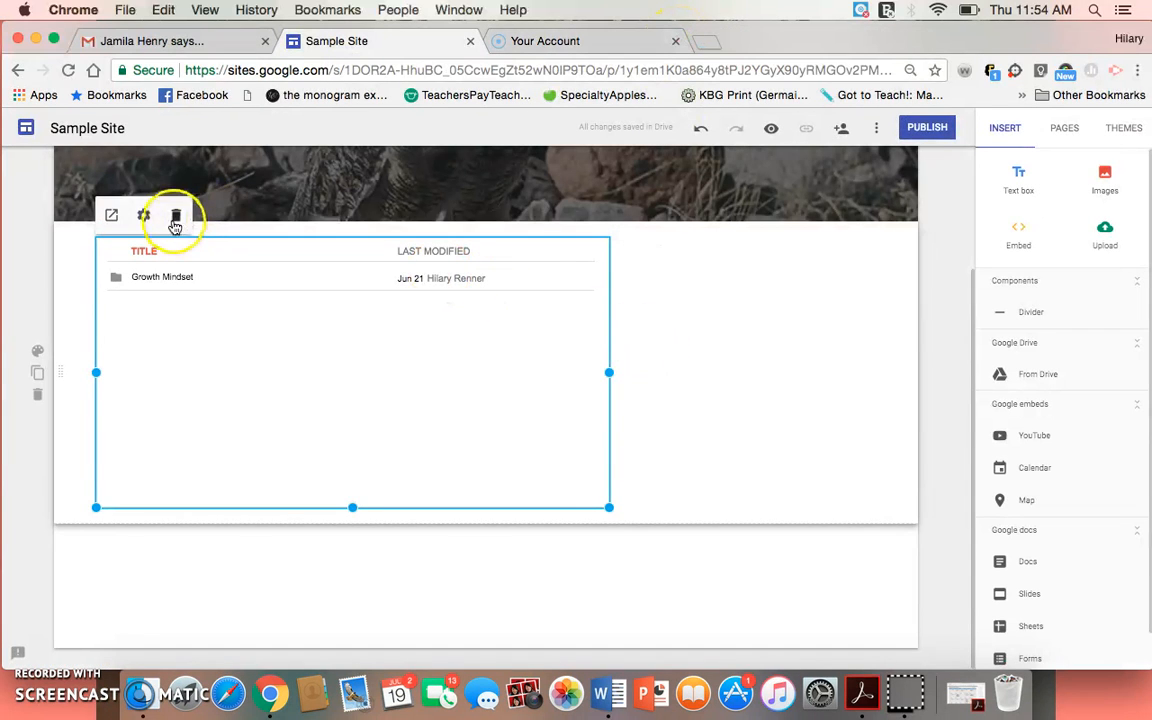
click(175, 218)
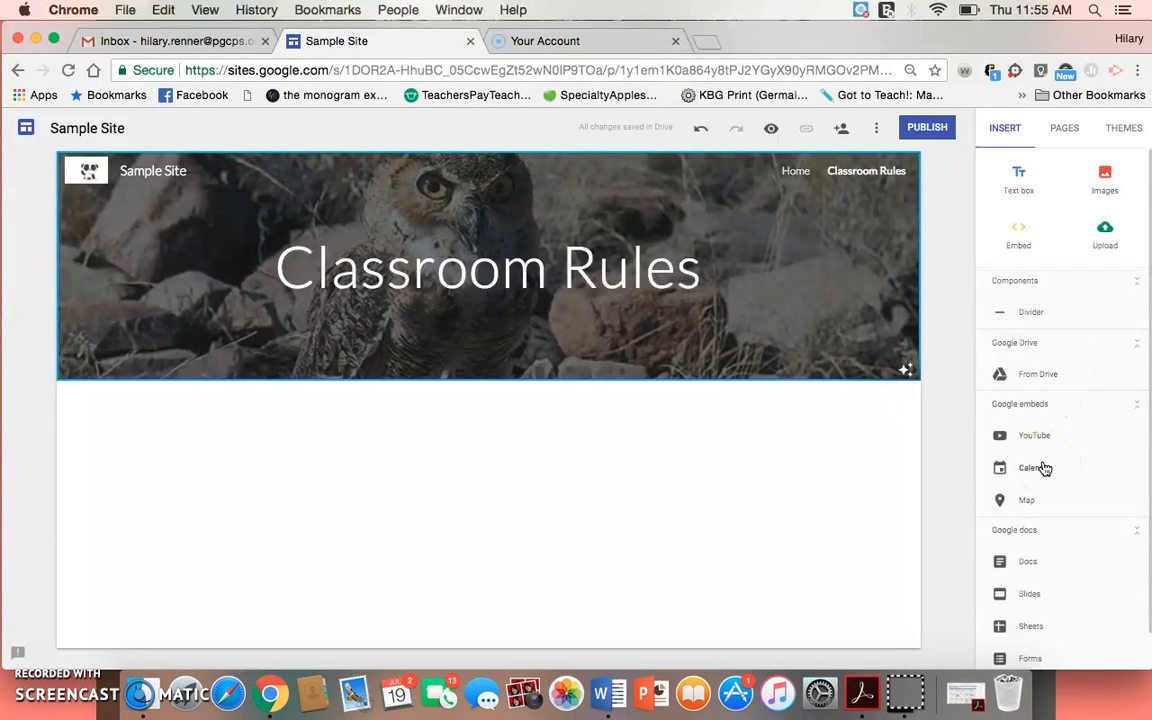
Step: Insert the Sample Class calendar into the Classroom Rules page
click(1043, 467)
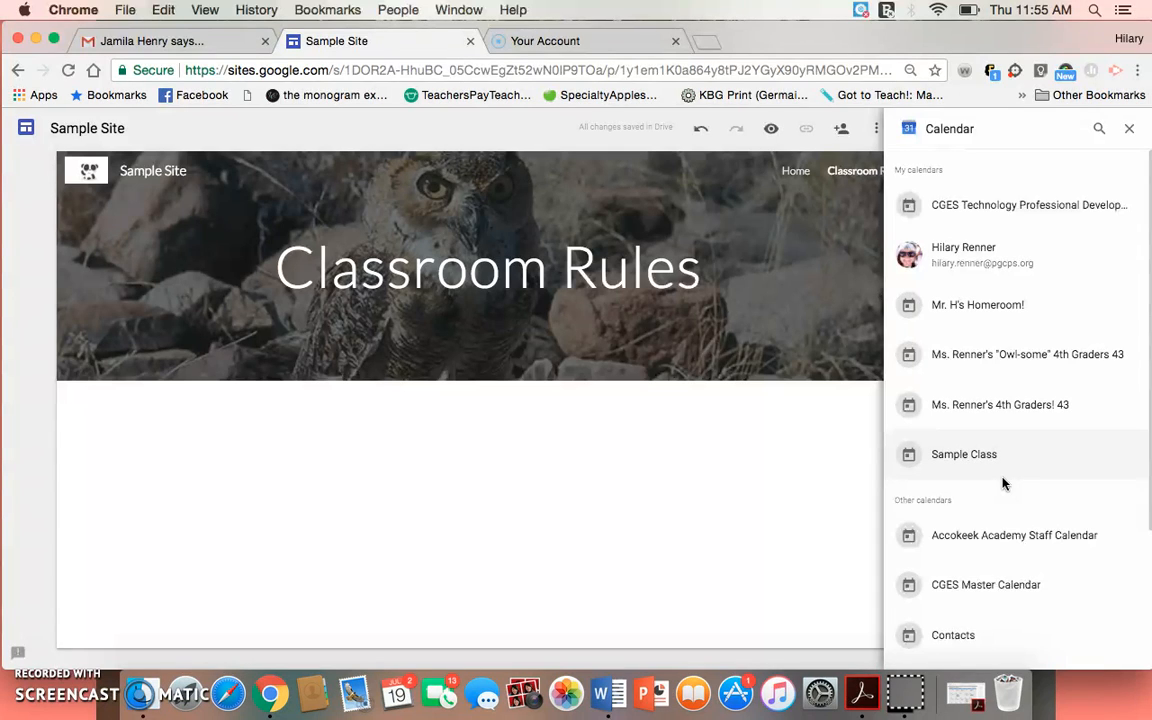
click(1023, 346)
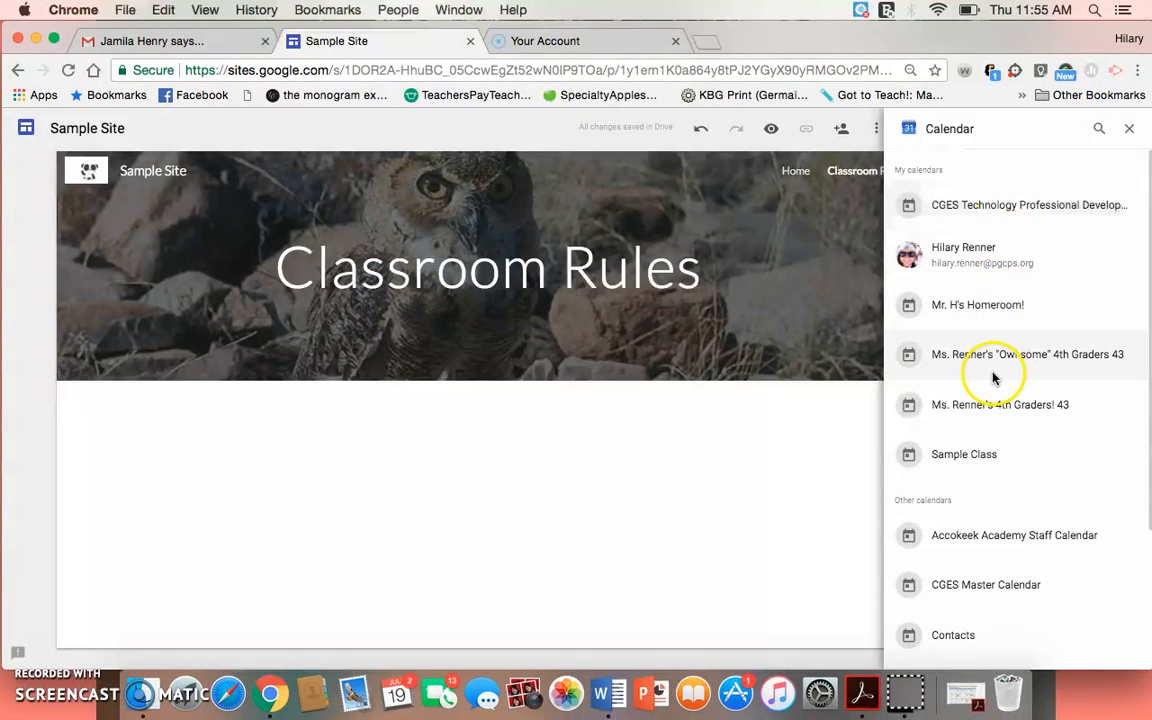
click(968, 447)
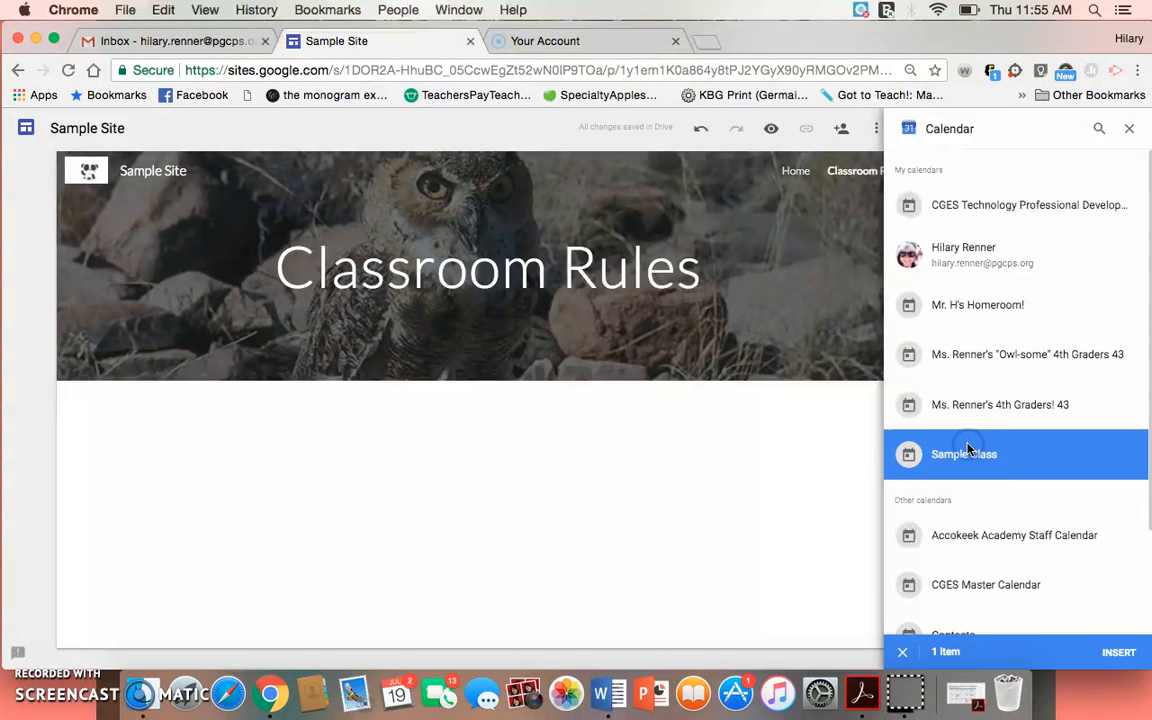
click(1117, 648)
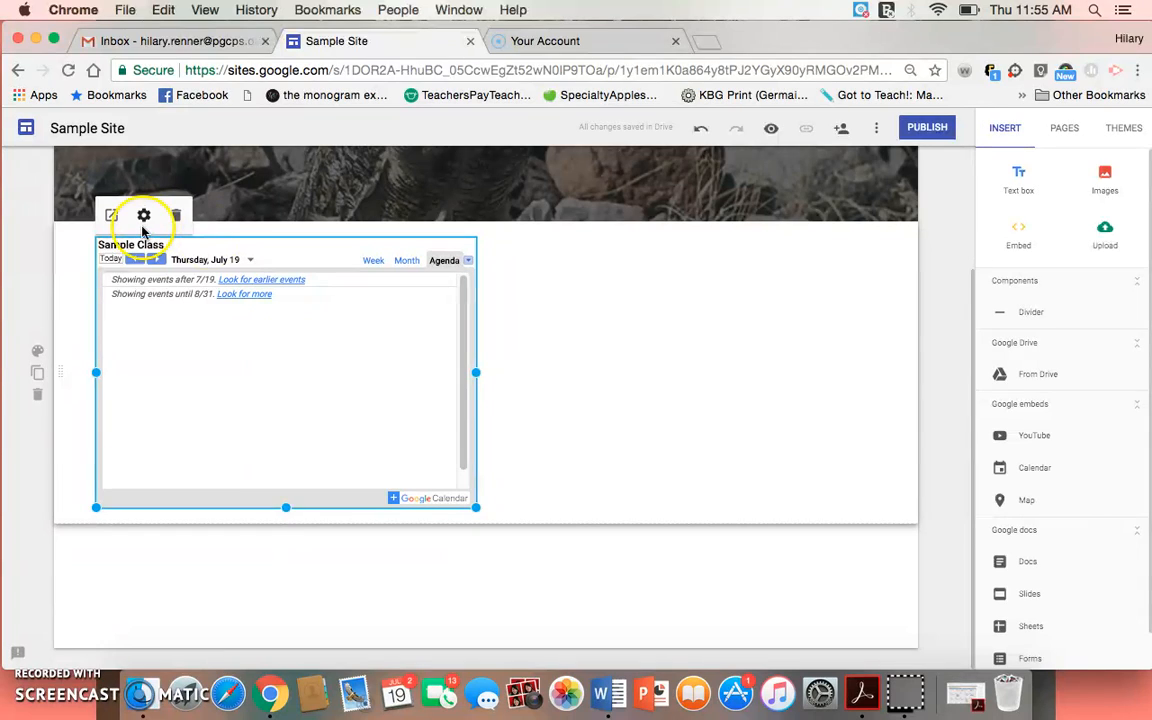
Step: Set the embedded Sample Class calendar's view mode to Month
click(144, 222)
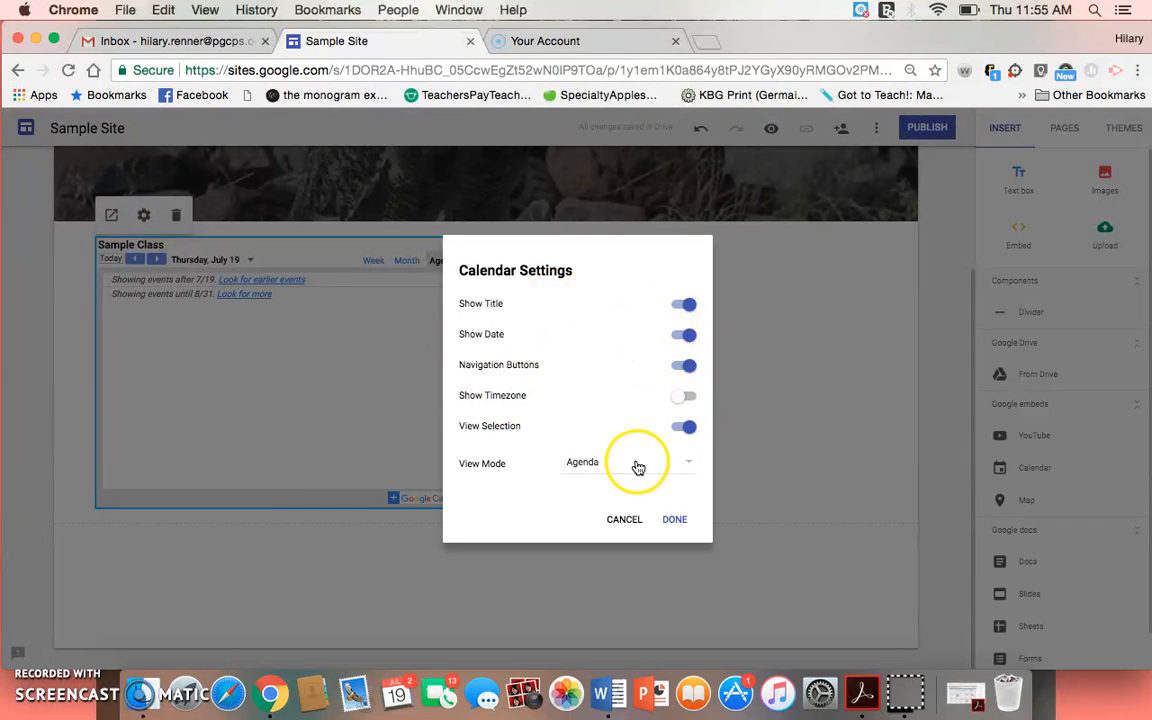
click(603, 463)
click(604, 412)
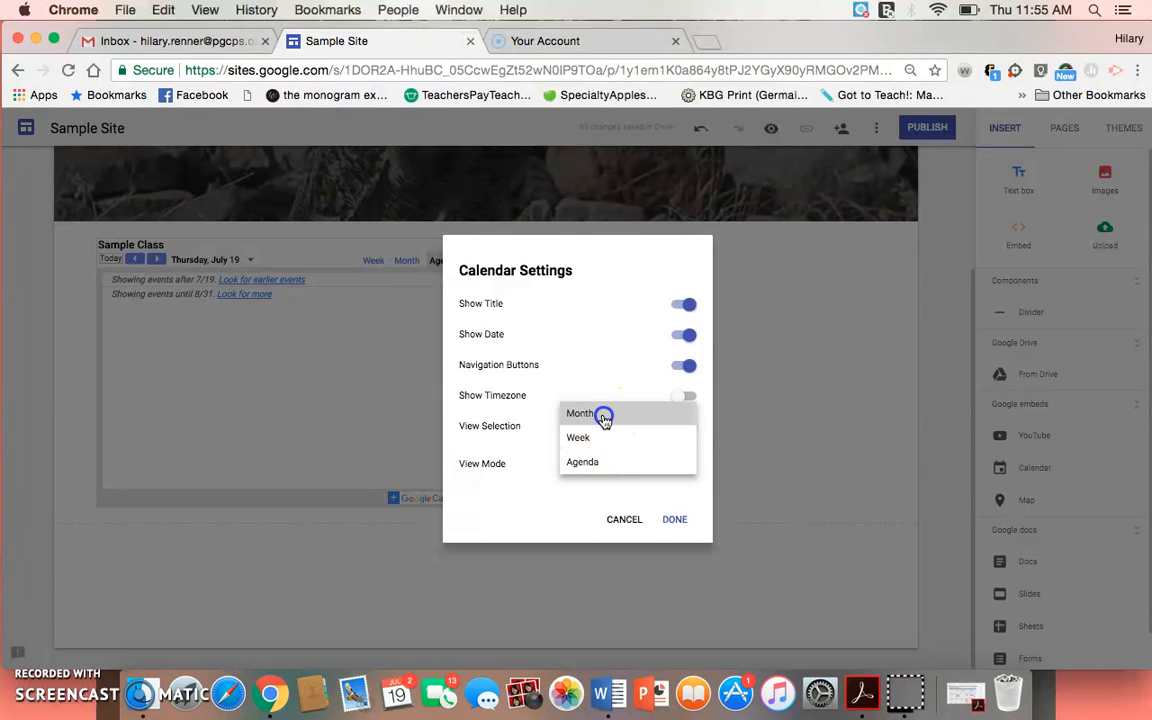
click(676, 527)
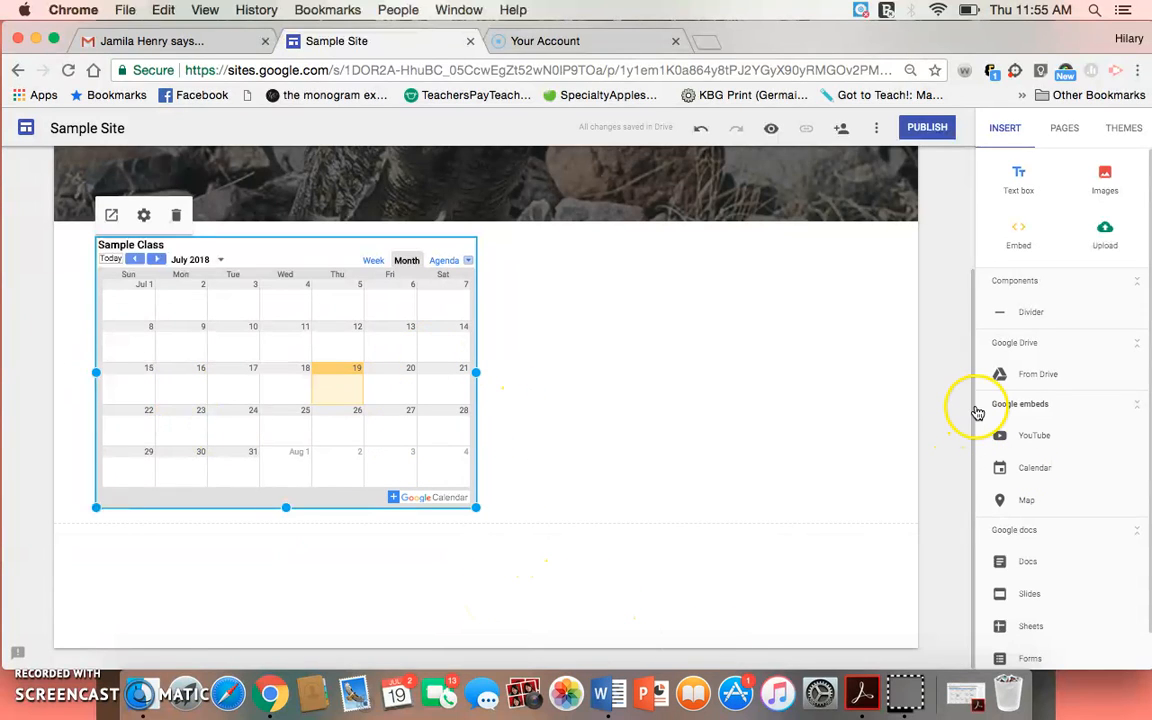
Step: Insert a map of Clinton Grove Elementary School below the calendar and move it to the middle of its section
click(1026, 505)
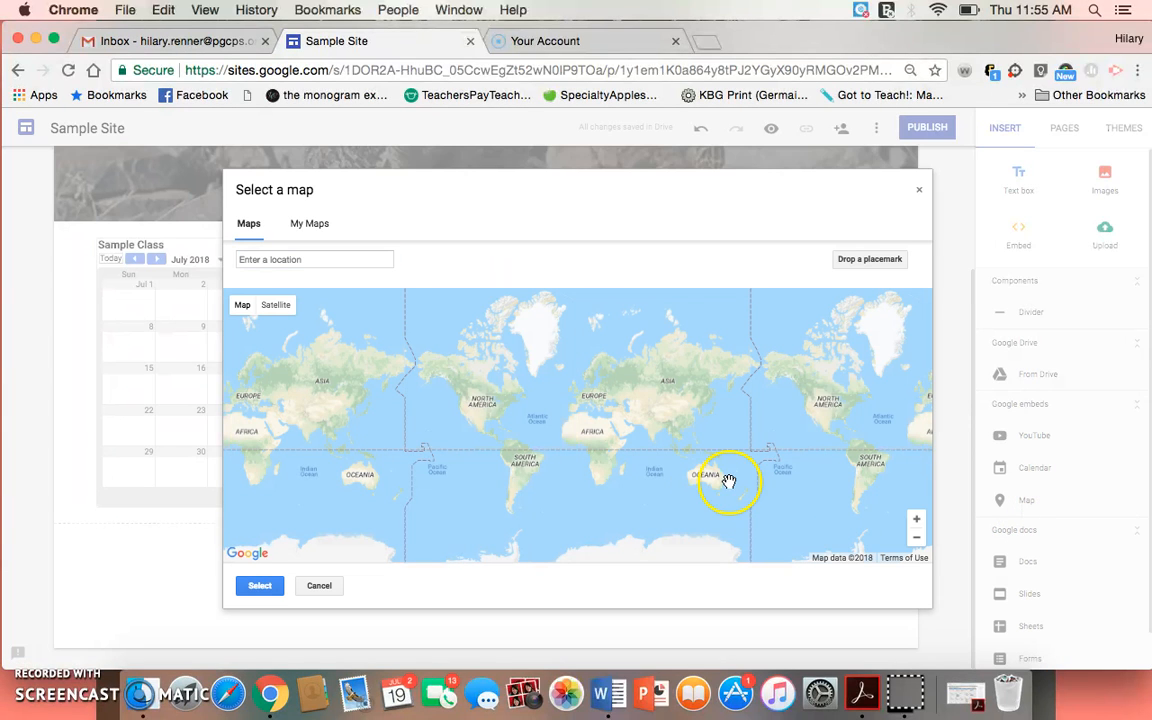
click(332, 263)
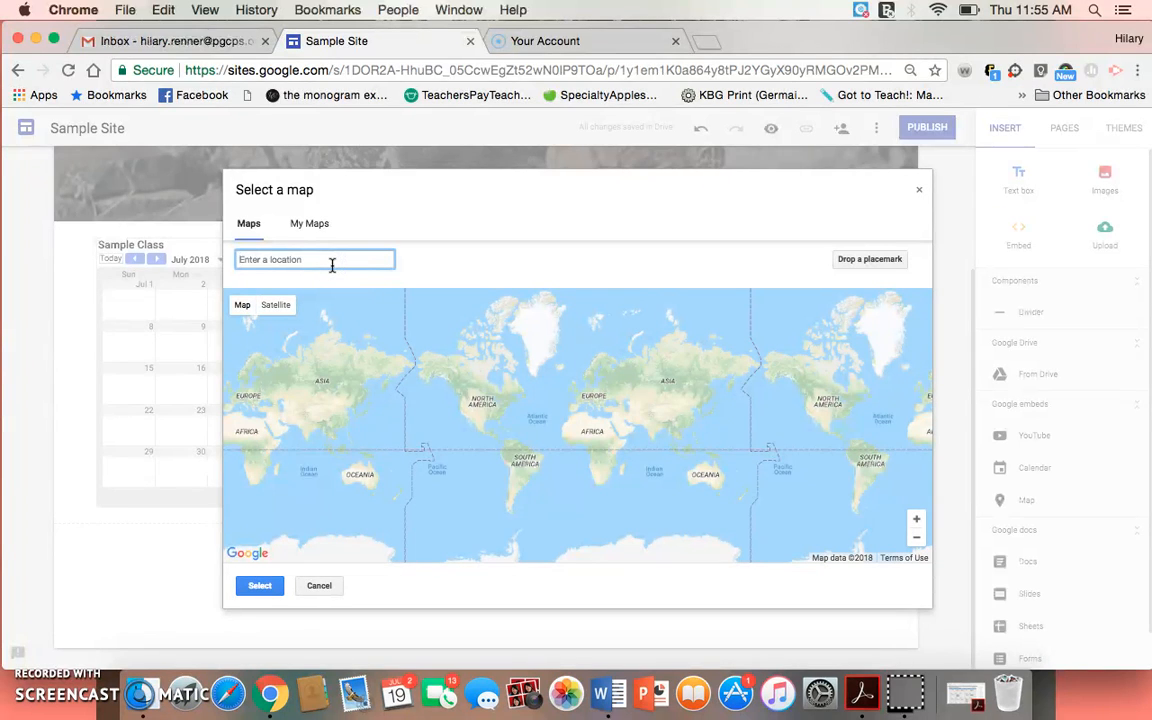
text(clinton)
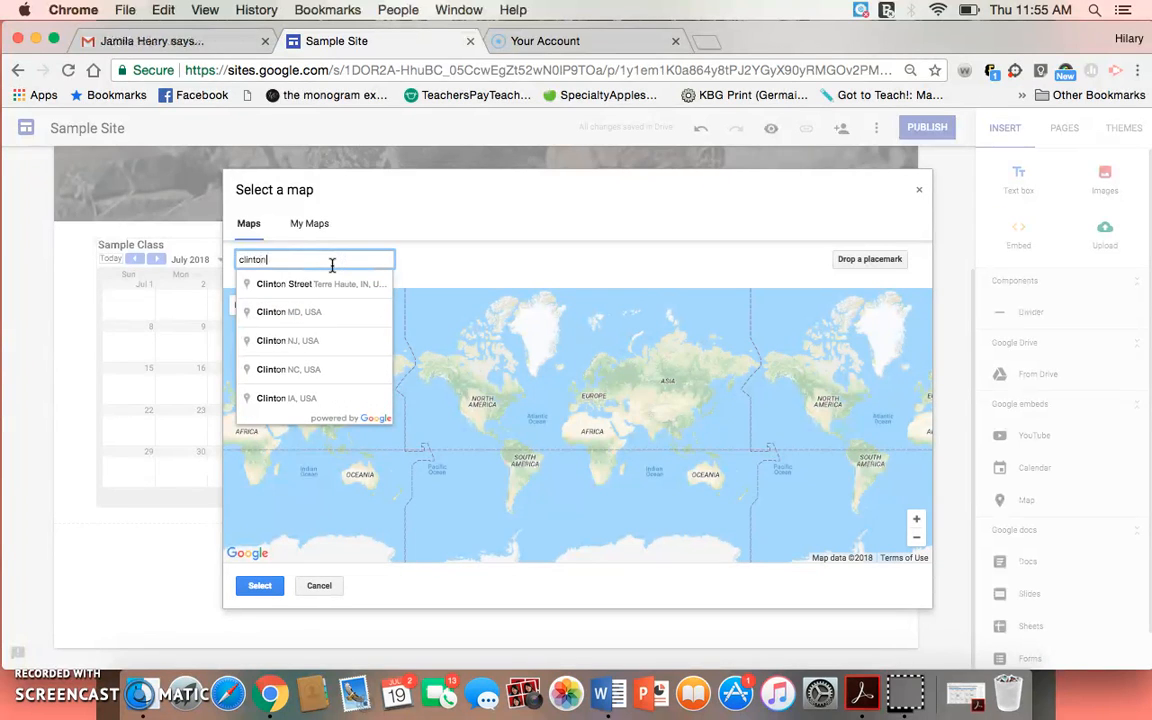
text( grove )
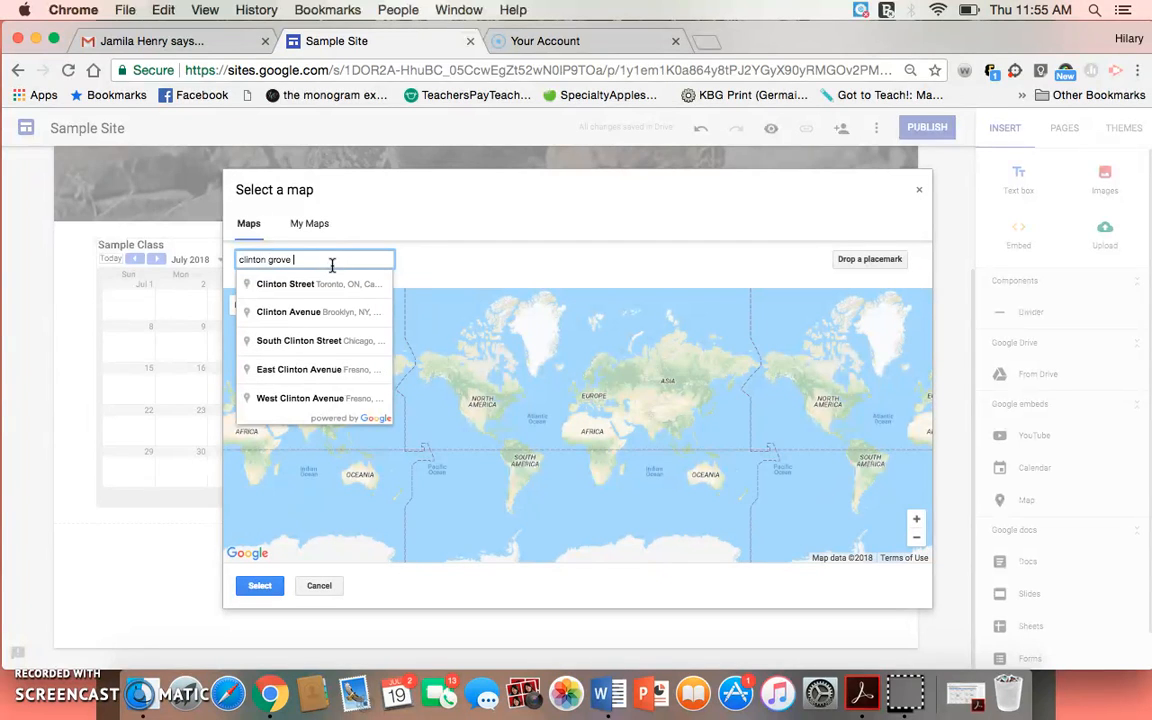
text(elem)
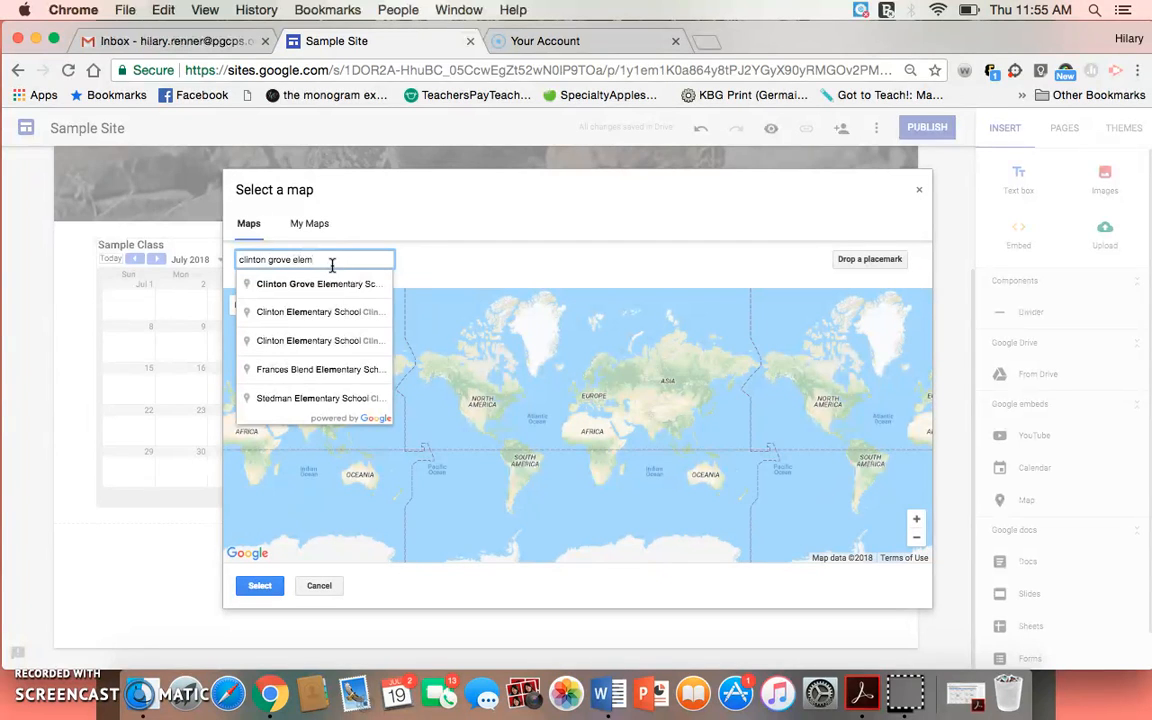
key(Down)
key(Return)
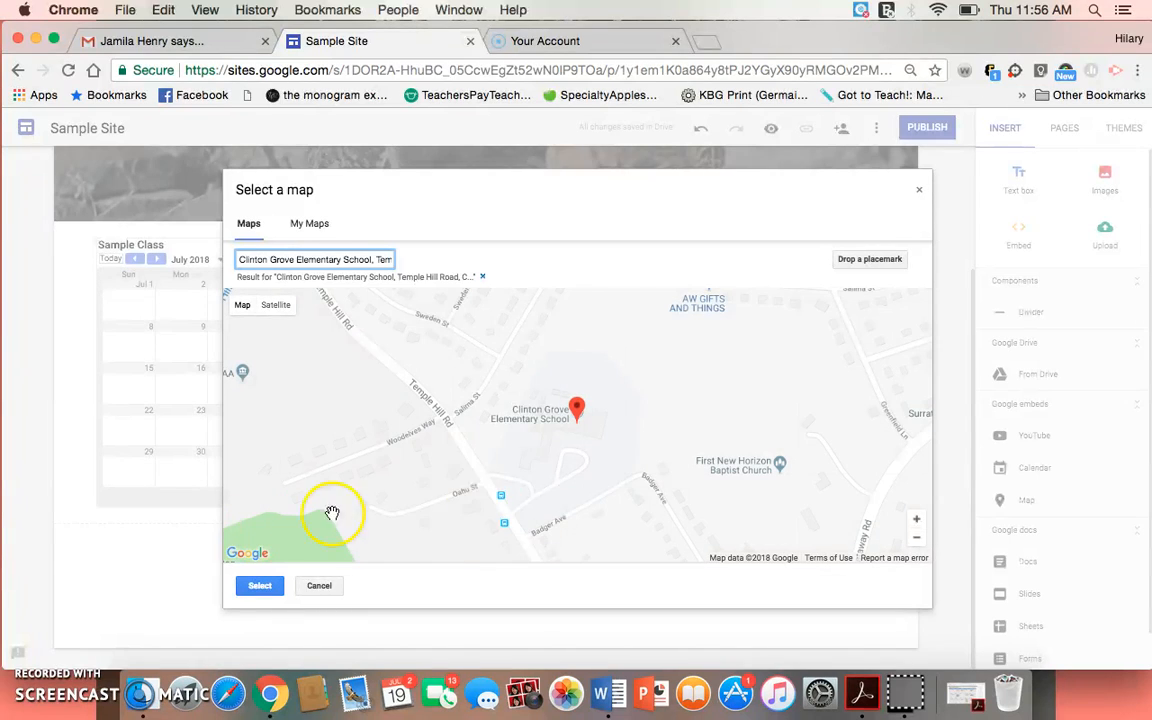
click(262, 589)
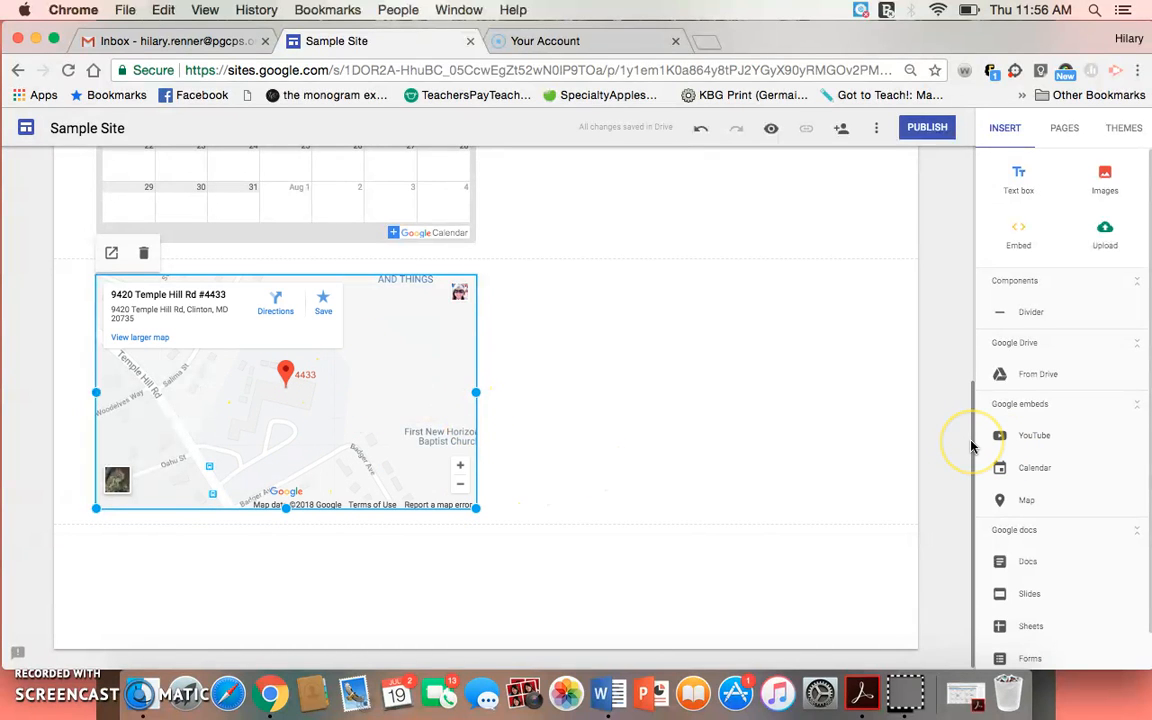
click(833, 590)
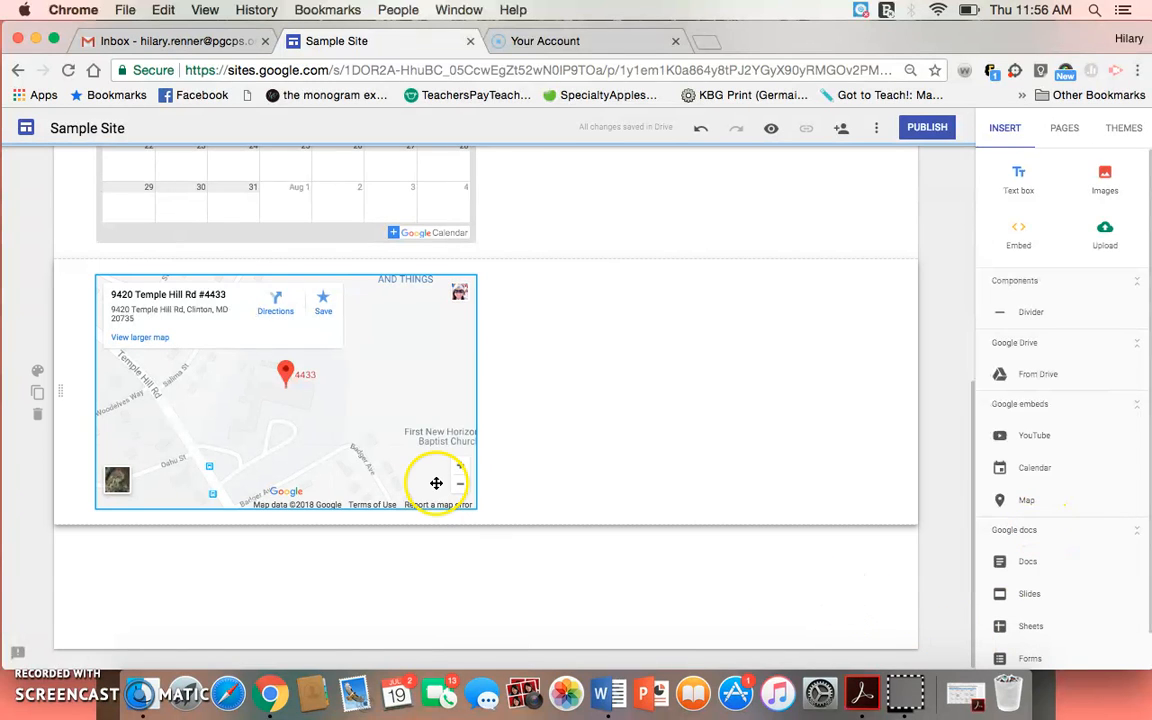
drag(424, 463, 508, 465)
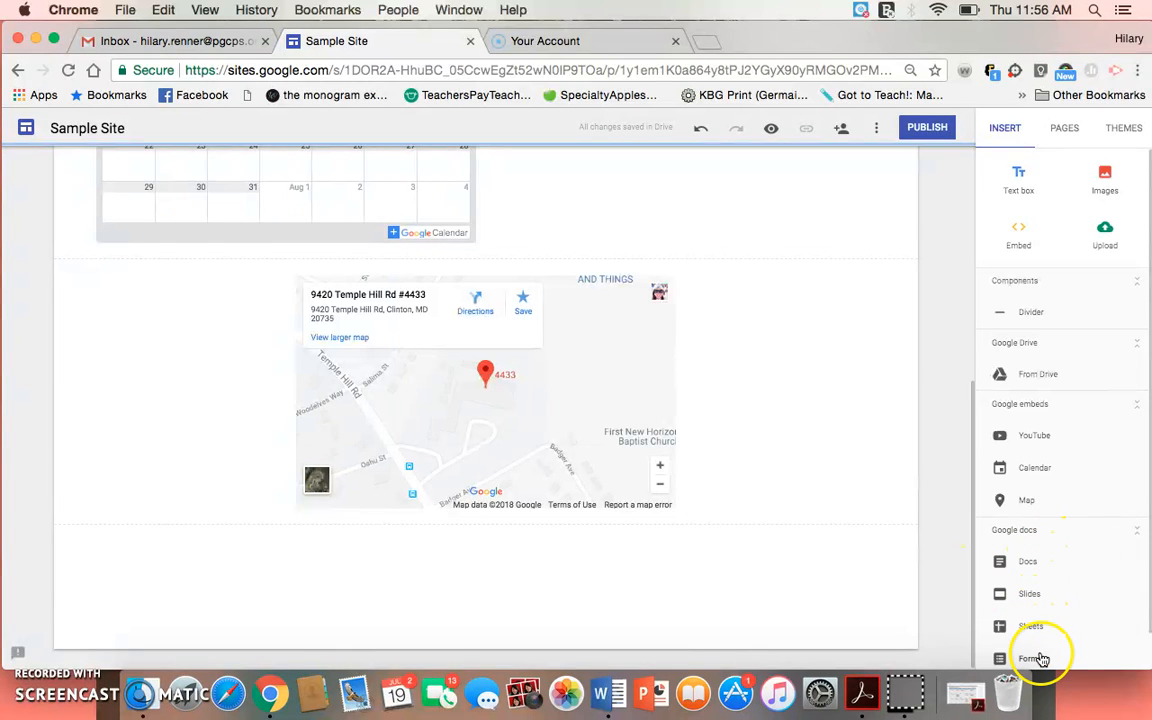
Step: Insert the Professional Digital Story document below the map and shrink its frame in width and height
click(1028, 558)
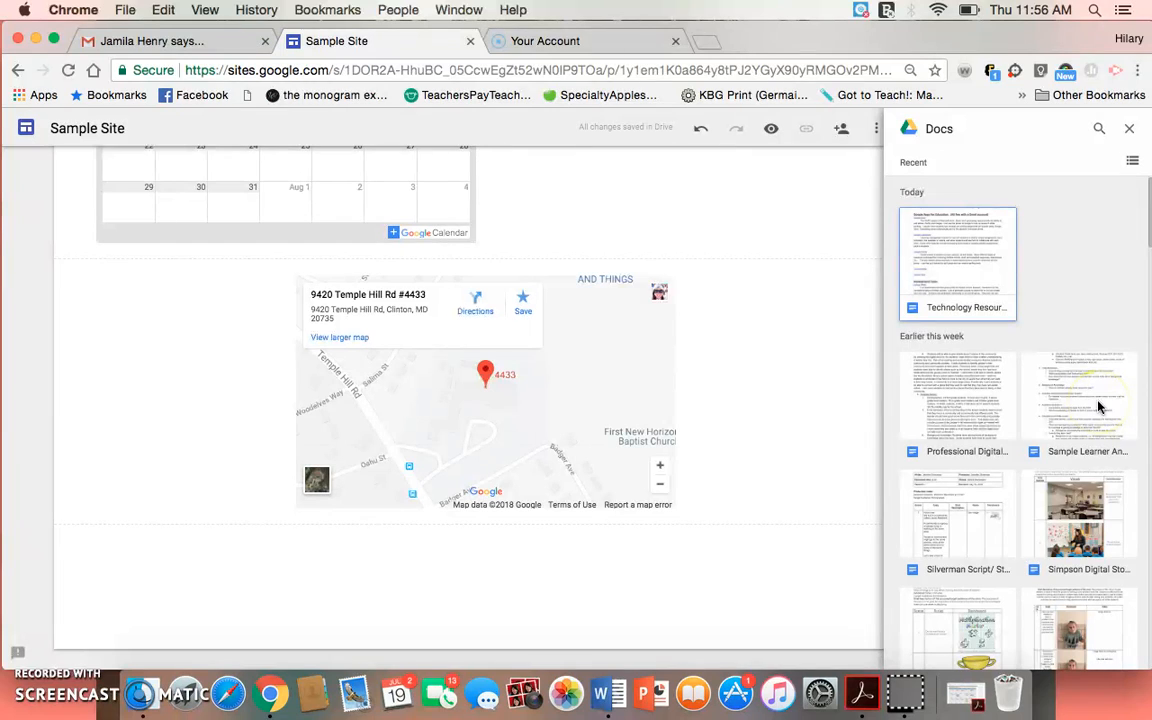
click(967, 410)
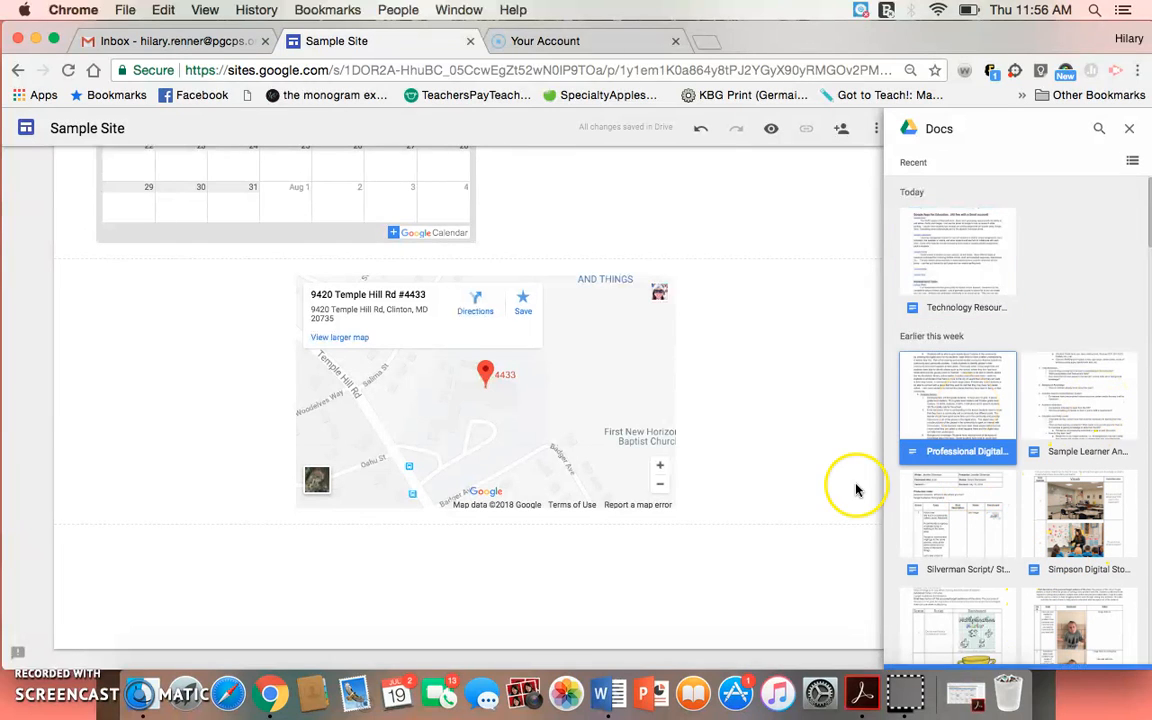
click(1116, 654)
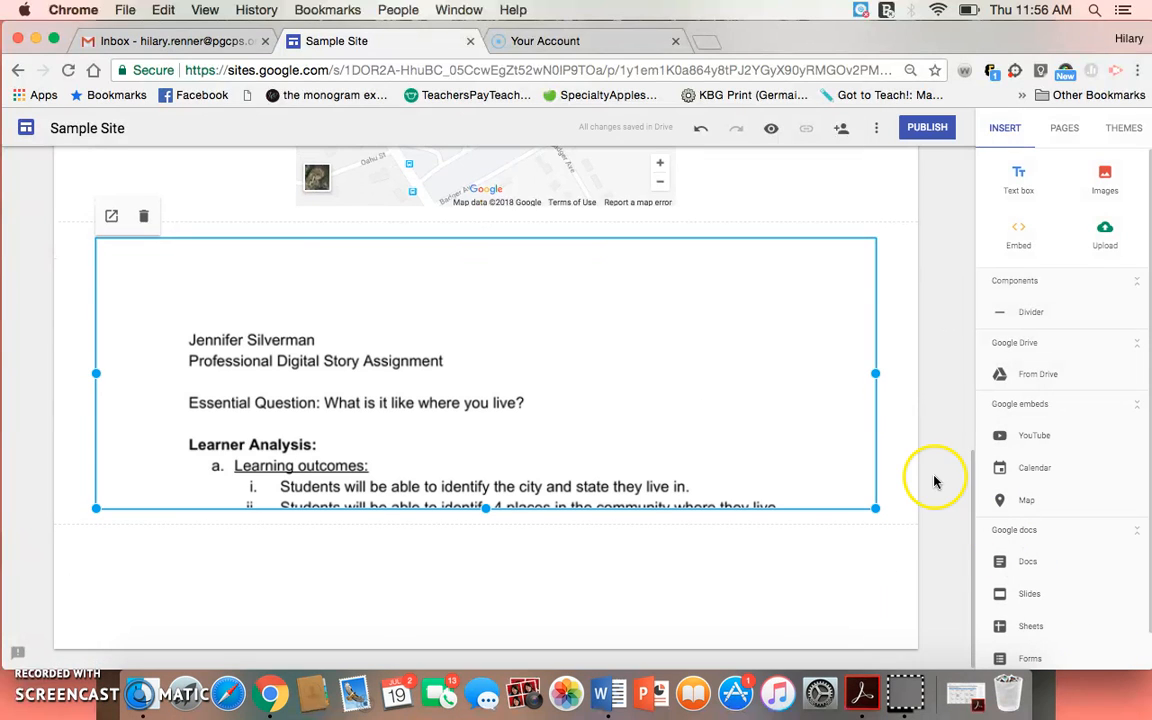
drag(876, 508, 838, 345)
drag(973, 536, 972, 652)
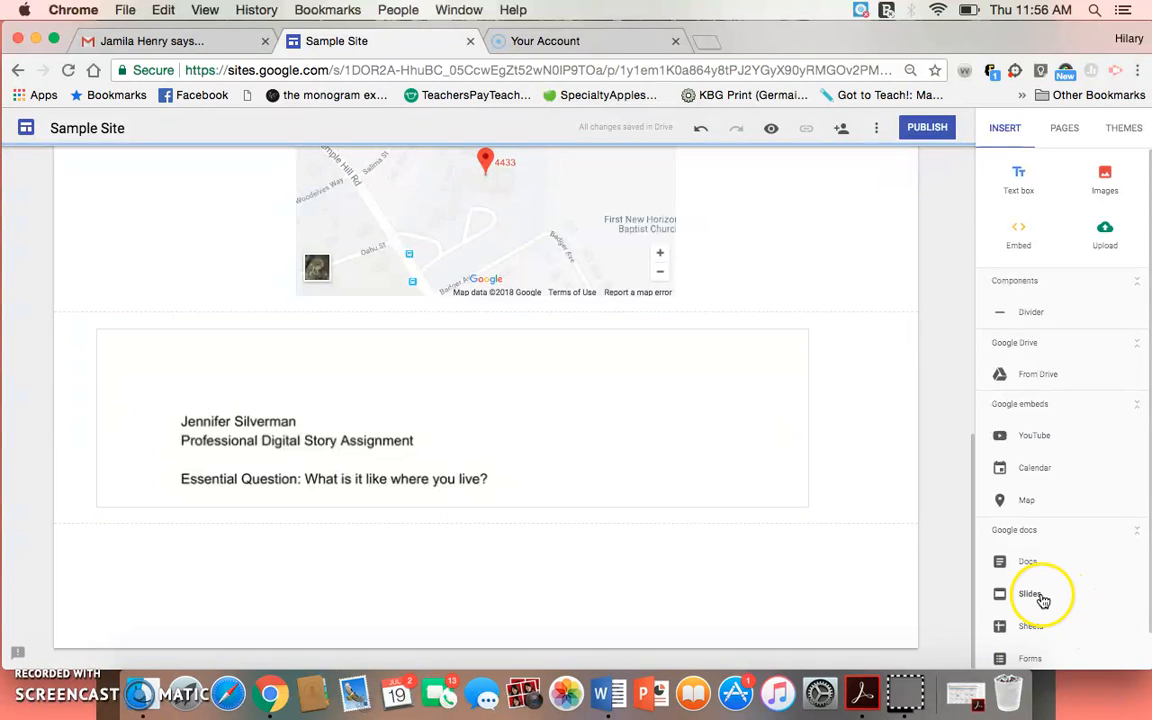
Step: Insert the Yosemite National Park presentation below the document, view it in its own tab and close that tab
click(1030, 595)
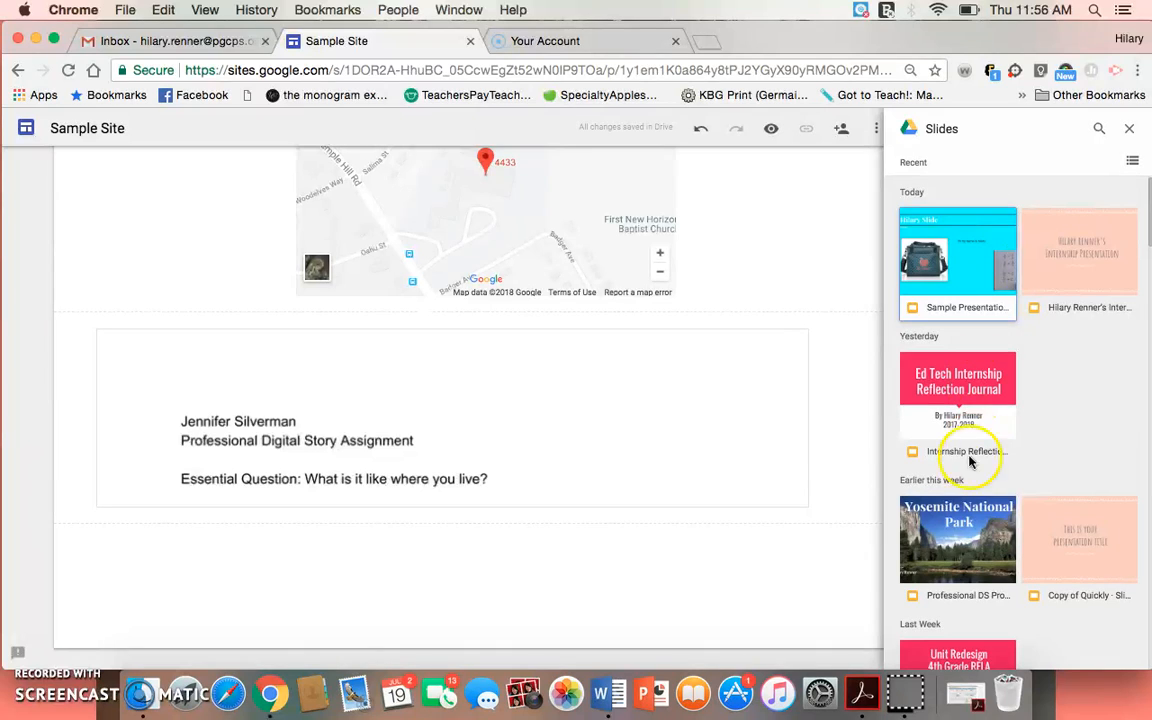
click(958, 555)
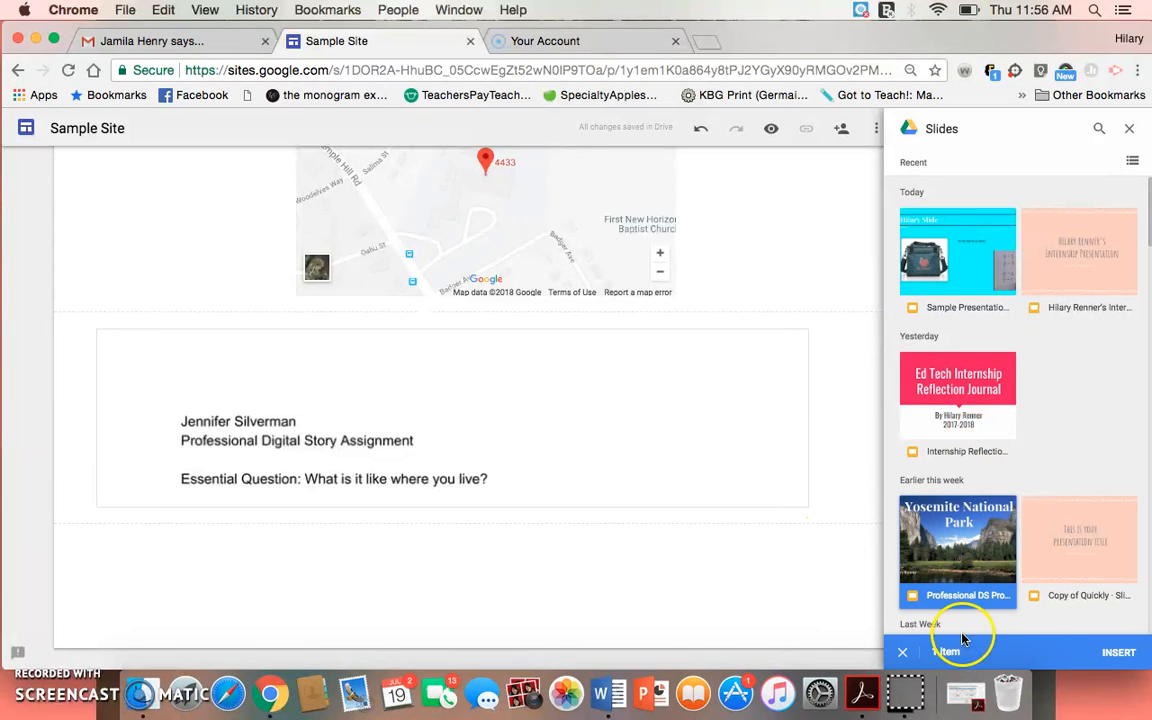
click(1120, 653)
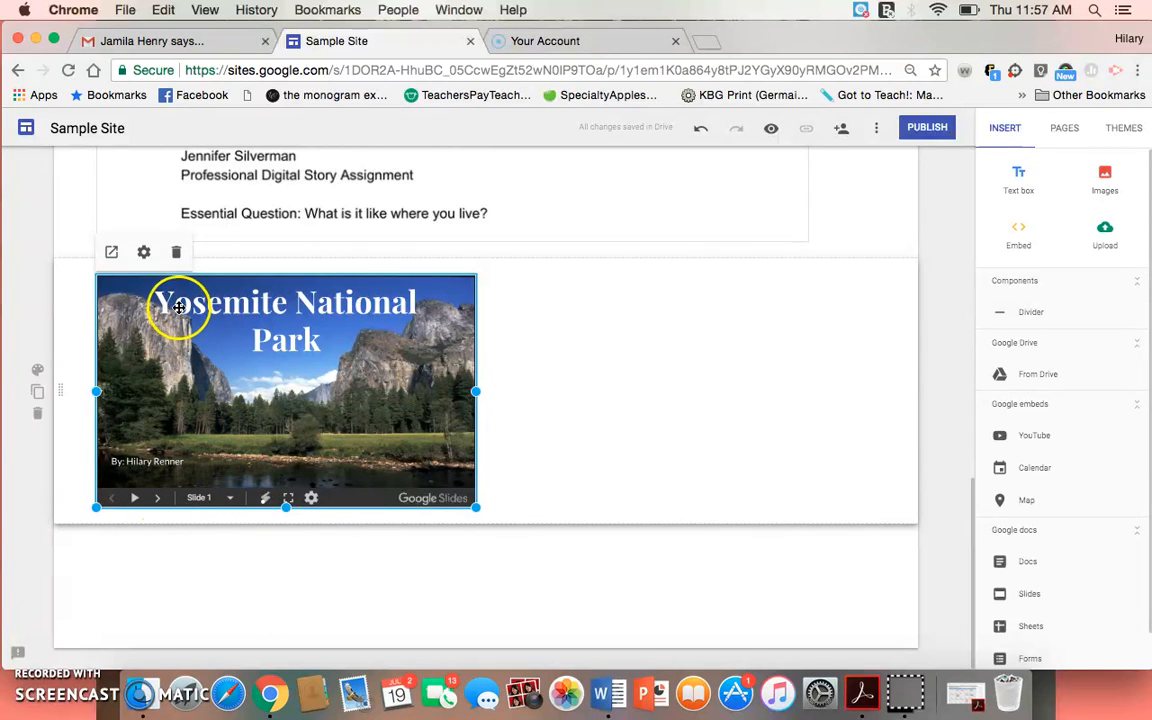
click(112, 254)
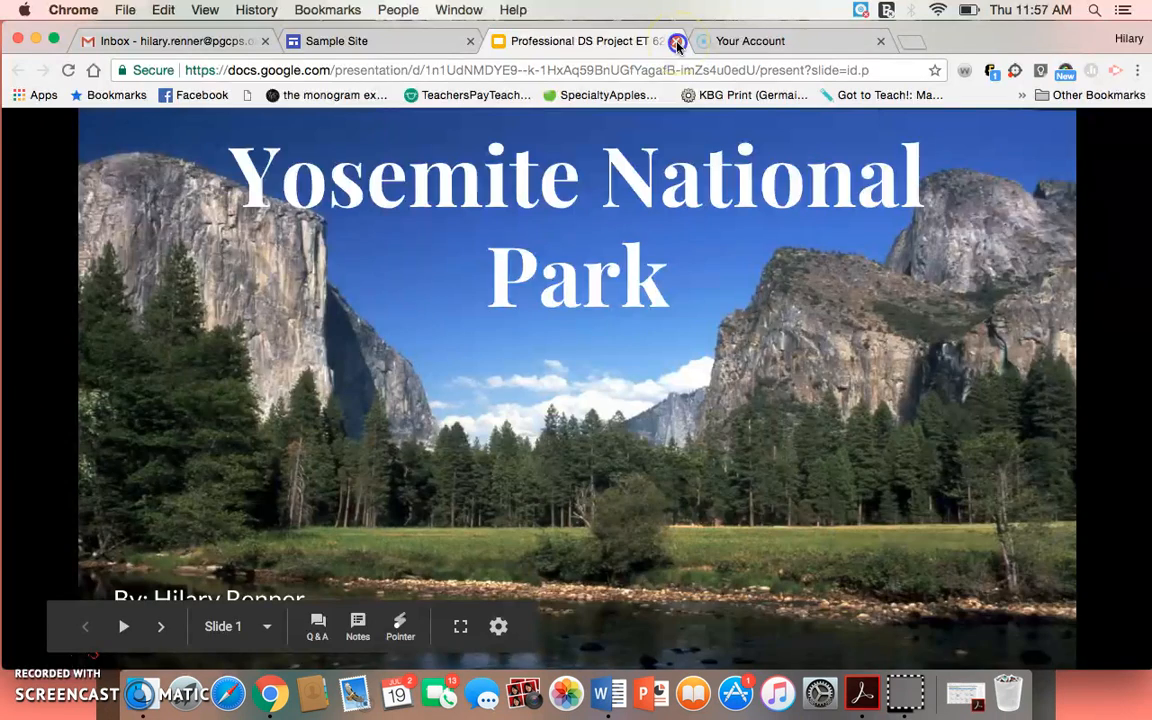
click(677, 42)
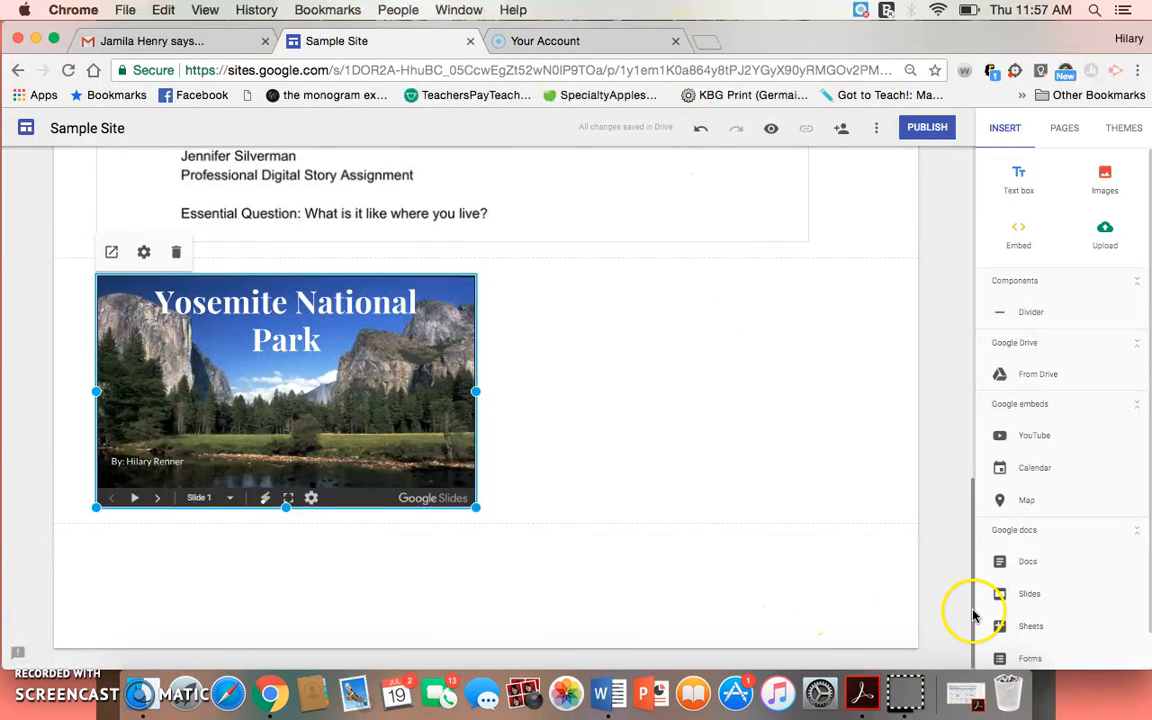
Step: Add an empty text box below the Yosemite National Park presentation
click(1016, 186)
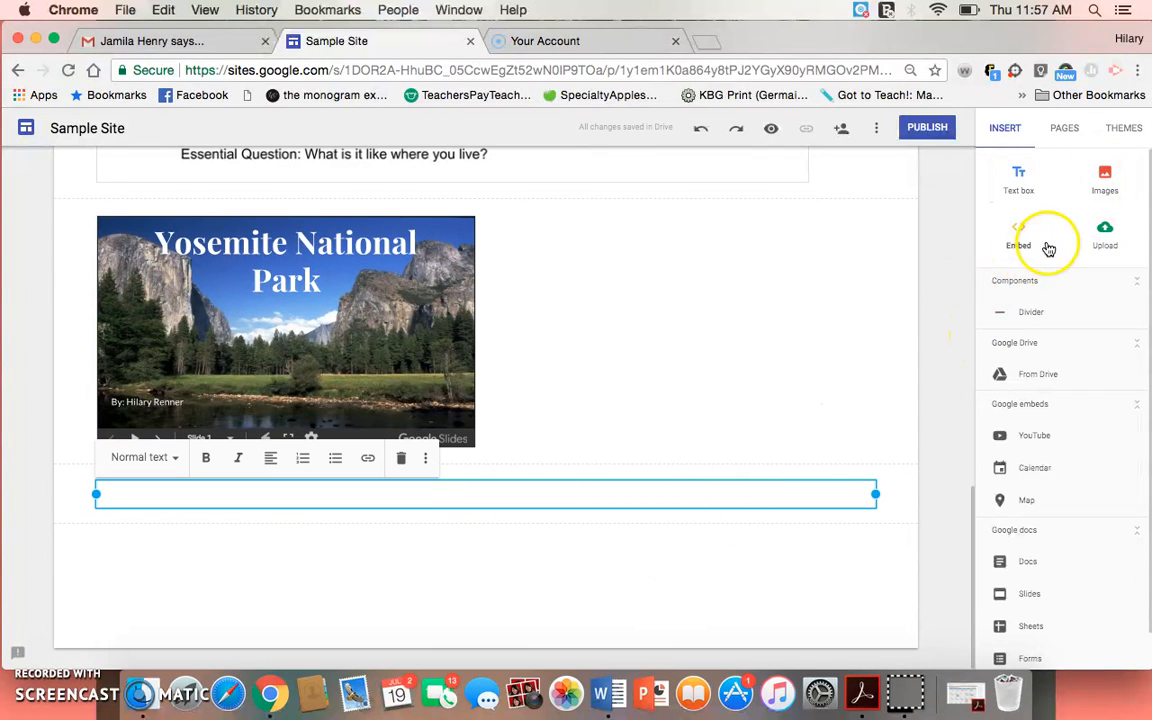
Step: Upload the portrait photo from the desktop's Pictures folder to the page and delete it again
click(1108, 232)
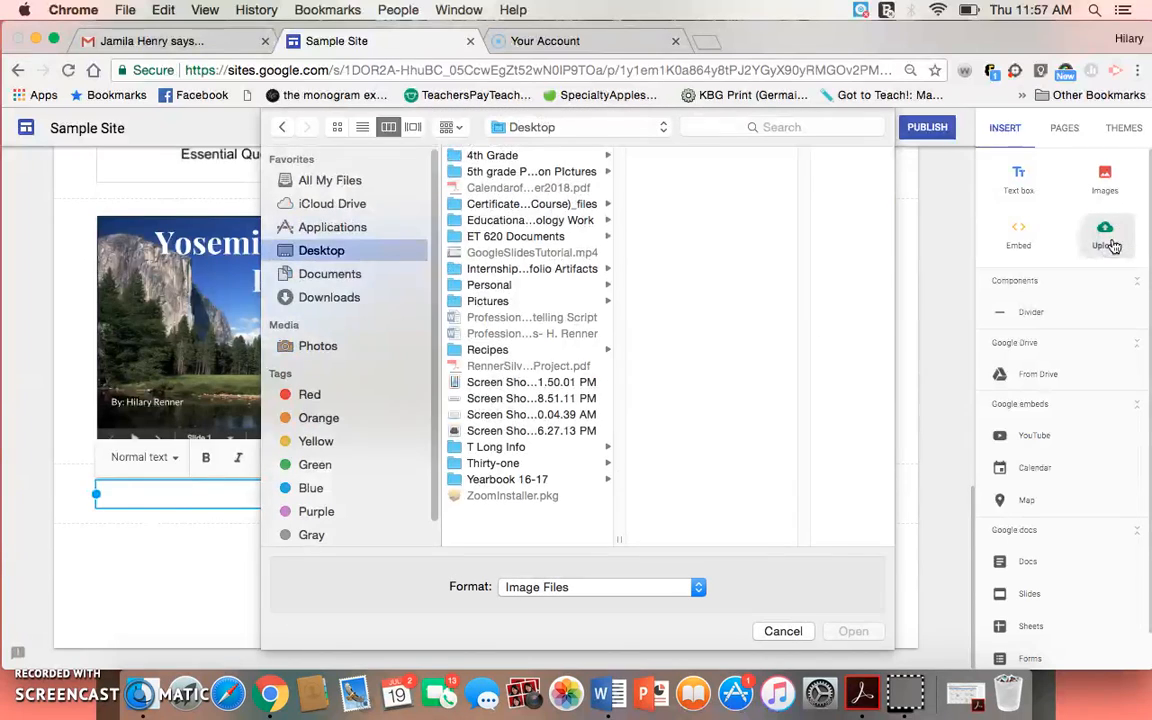
click(487, 300)
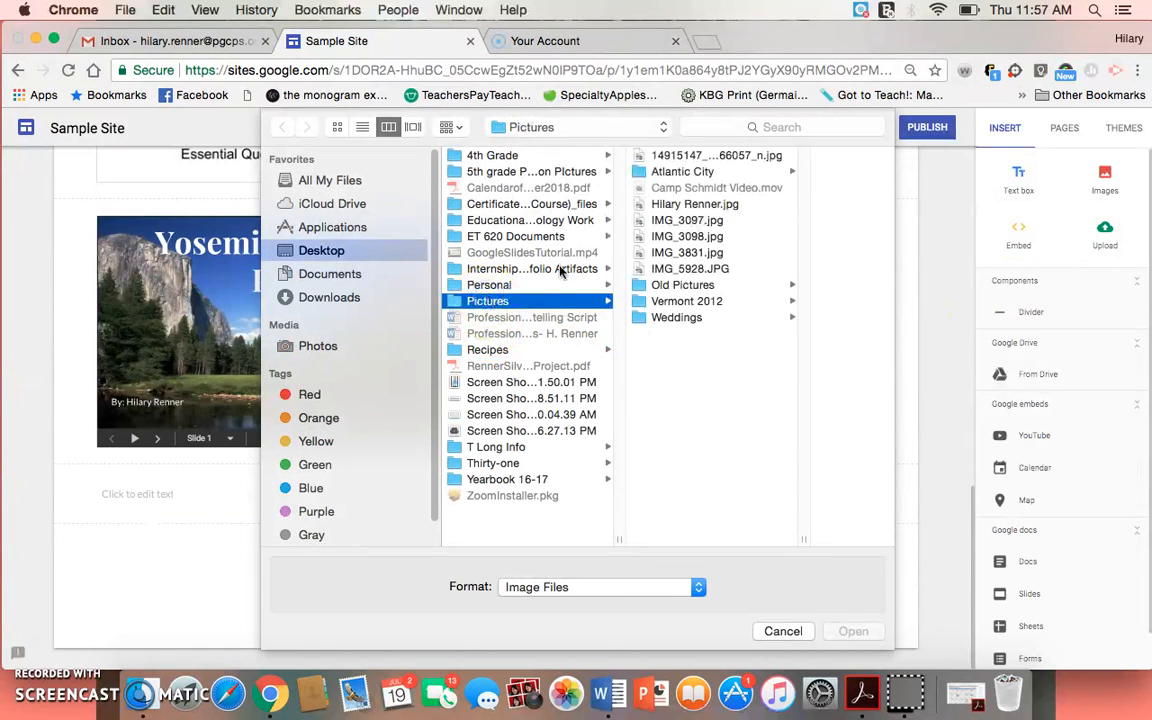
click(698, 206)
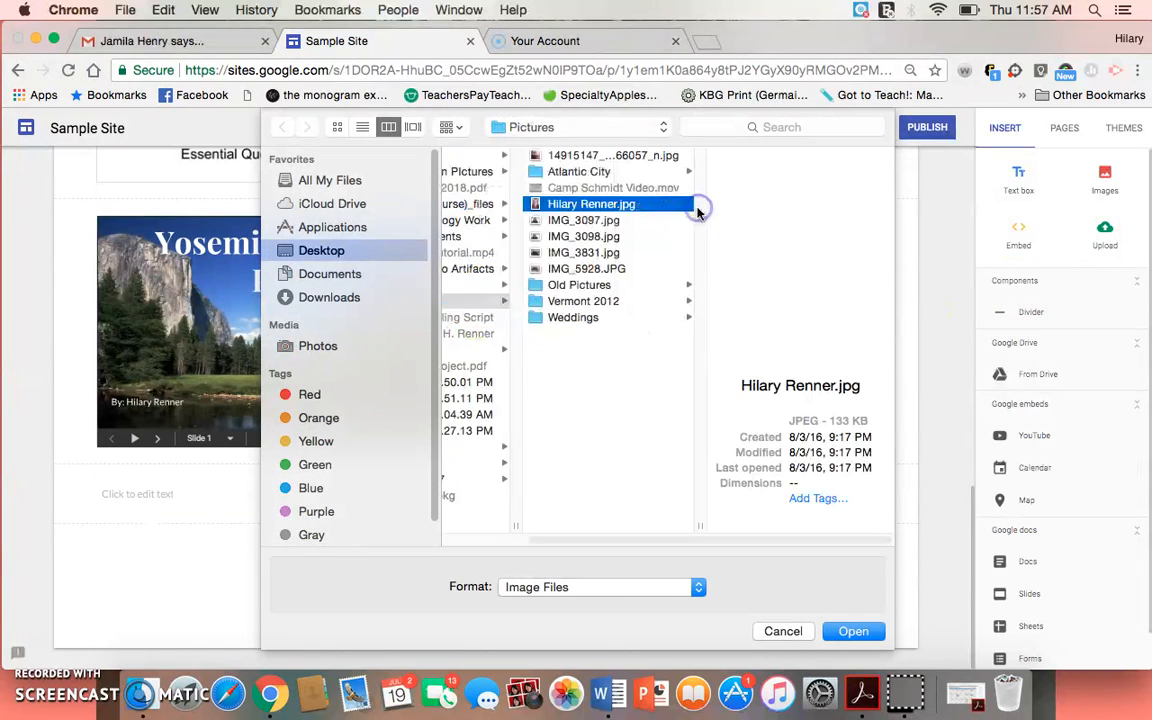
click(840, 631)
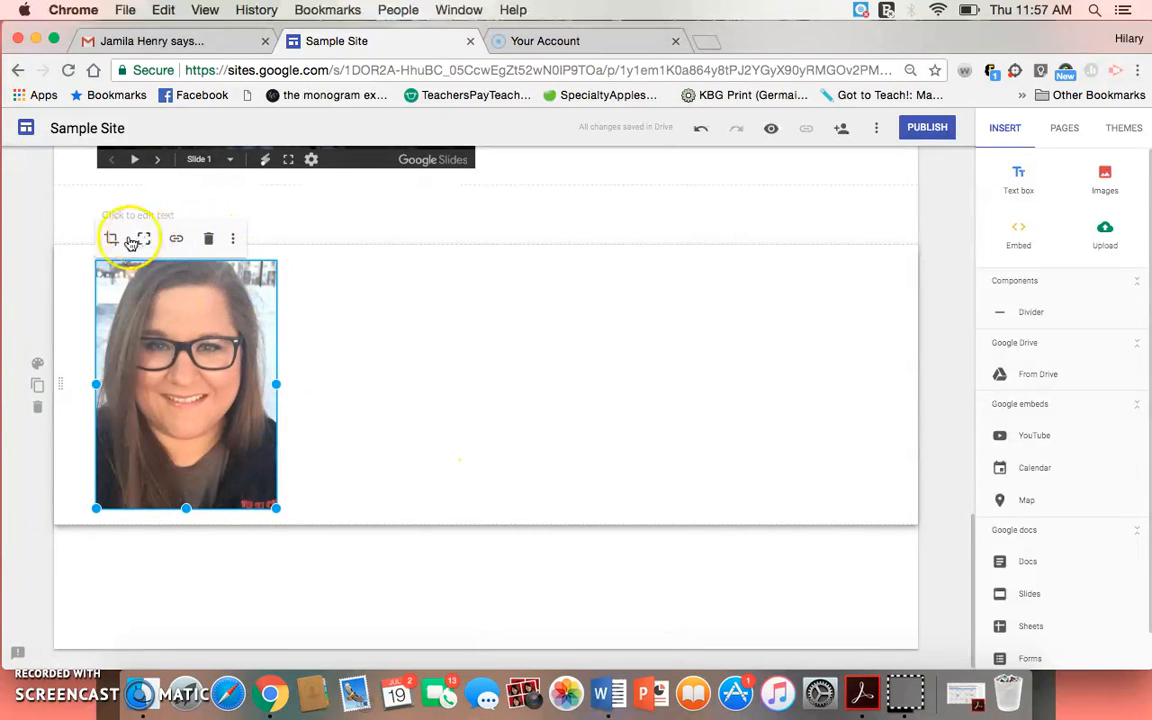
click(208, 238)
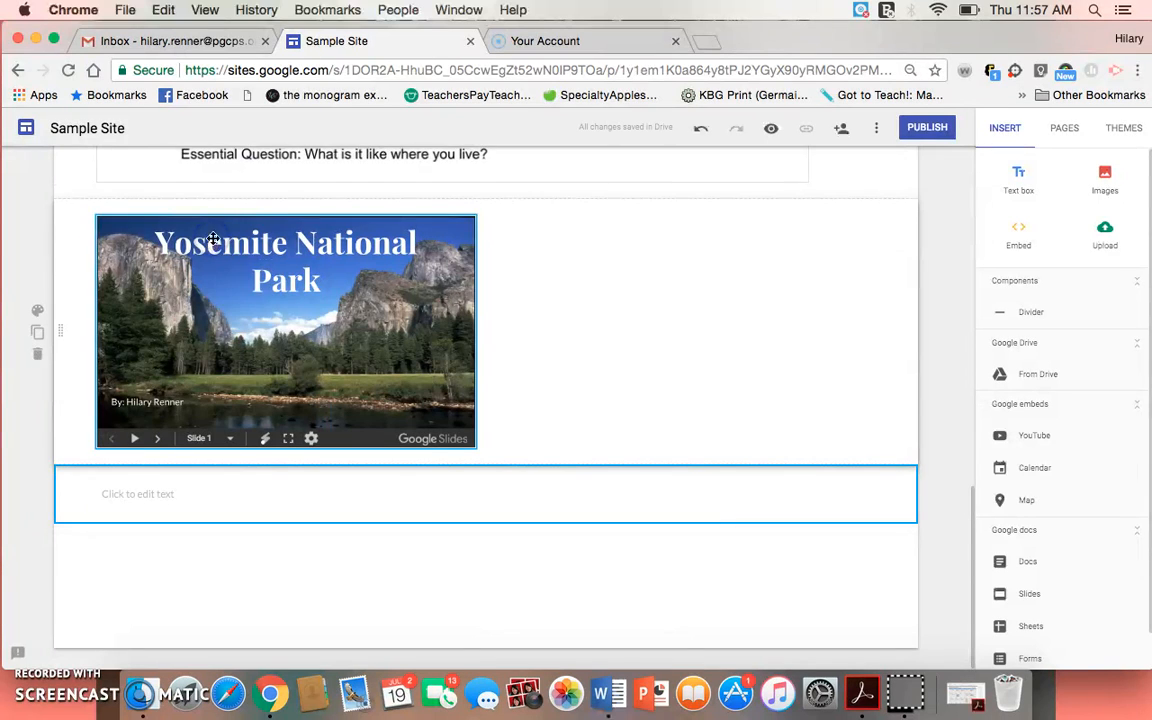
Step: Publish the site at the web address sample-site and review its sharing settings without inviting anyone
click(1066, 129)
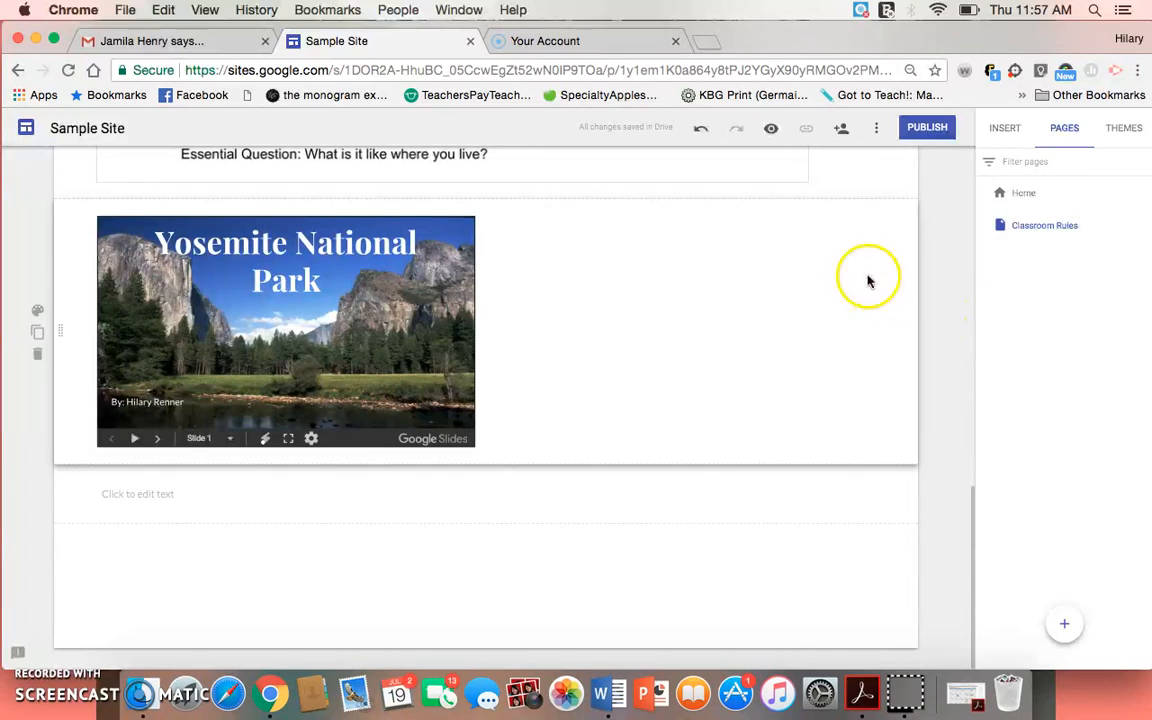
click(924, 130)
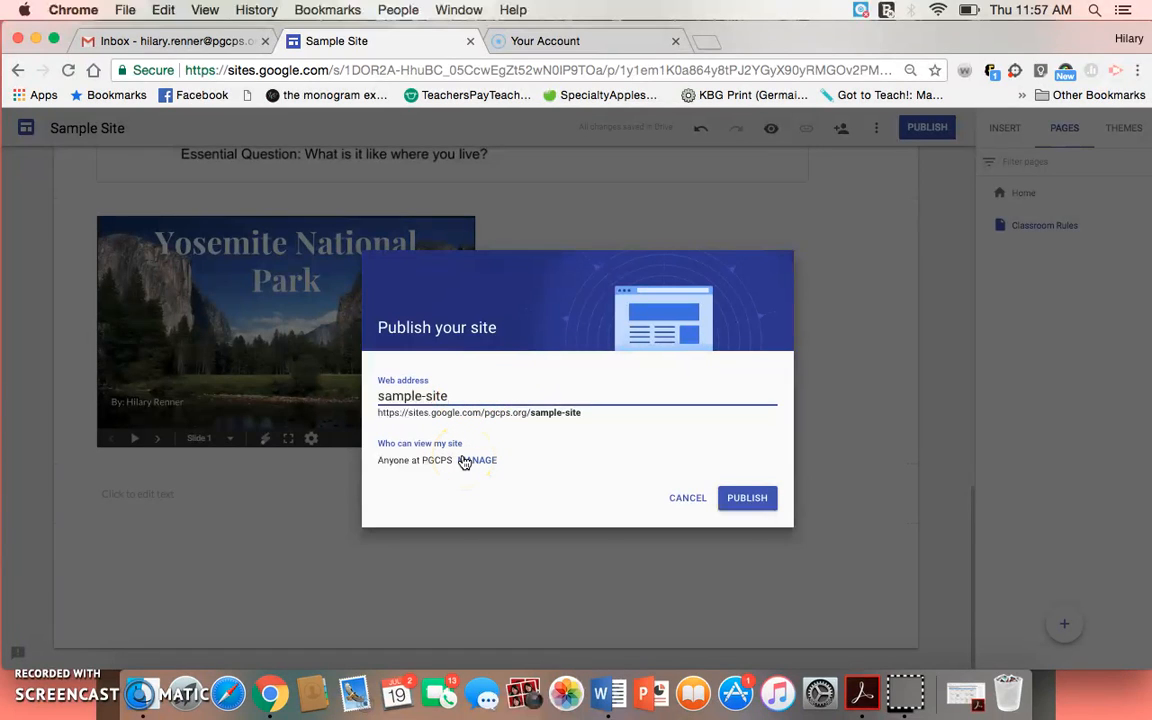
click(756, 497)
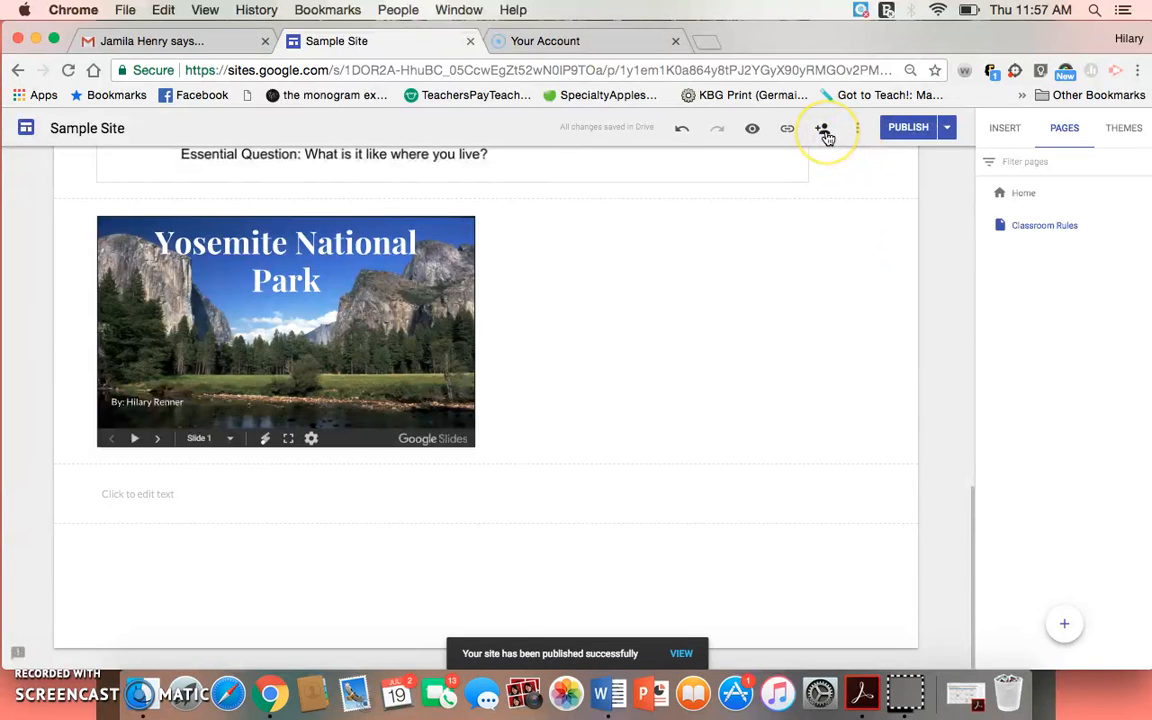
click(824, 132)
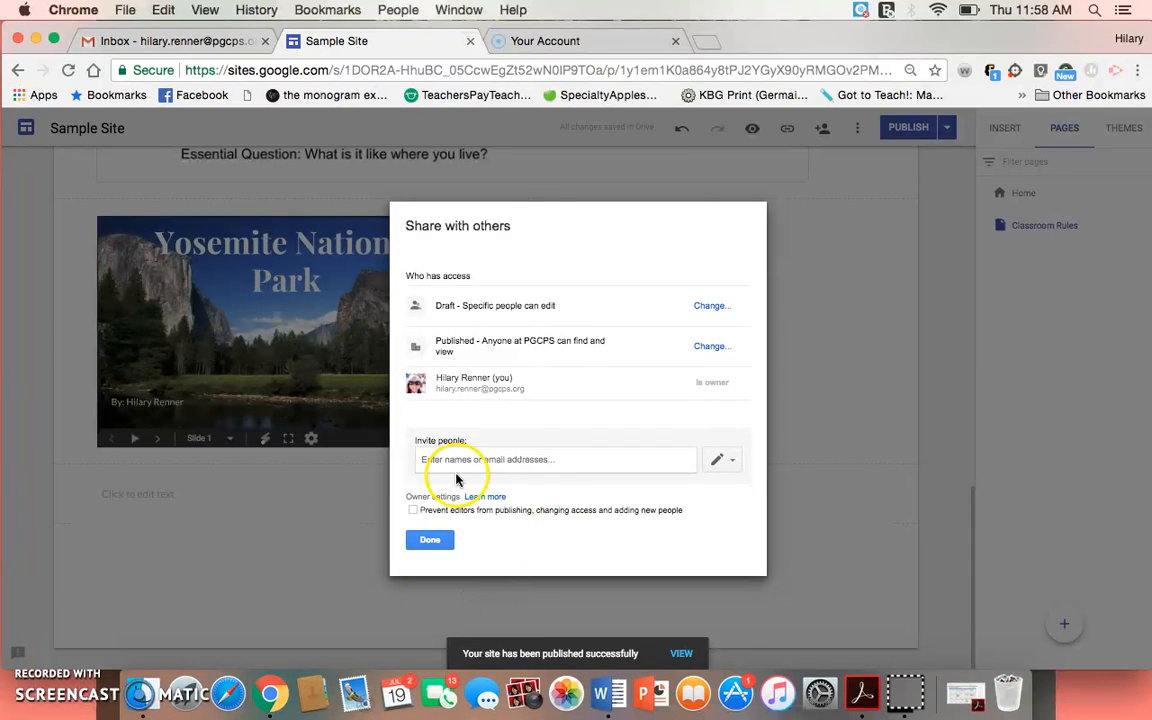
click(431, 549)
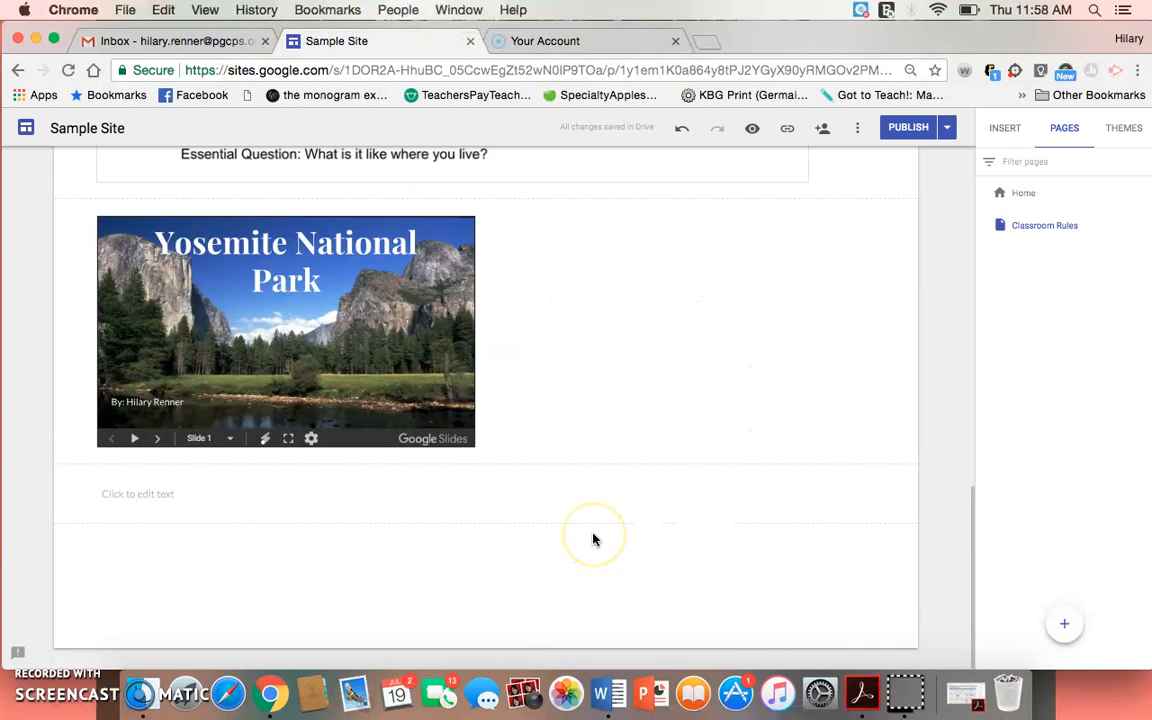